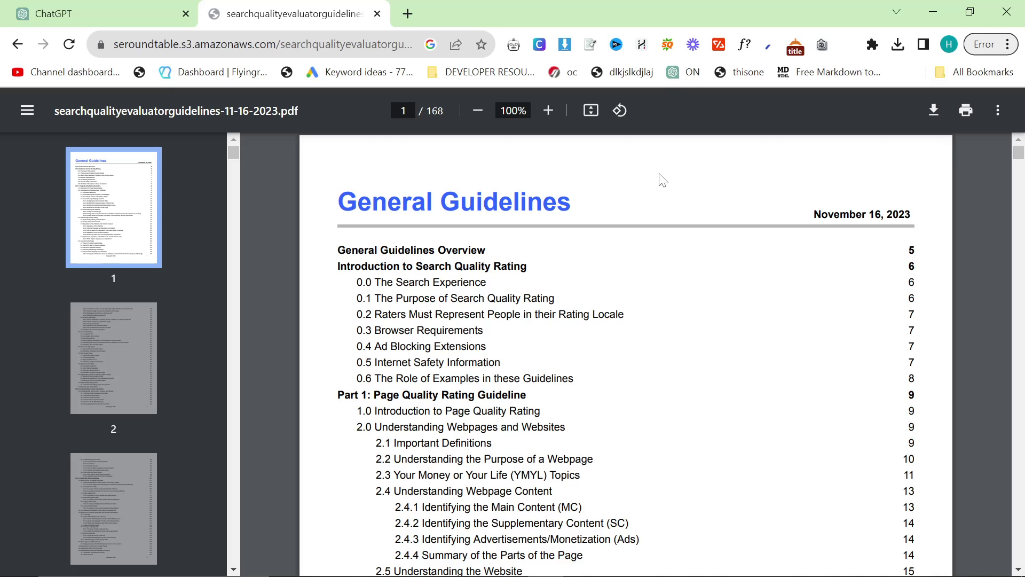
Scroll through the downloaded 168-page search quality guidelines PDF
{"action": "scroll", "coordinate": [630, 326], "scroll_direction": "down", "scroll_amount": 3}
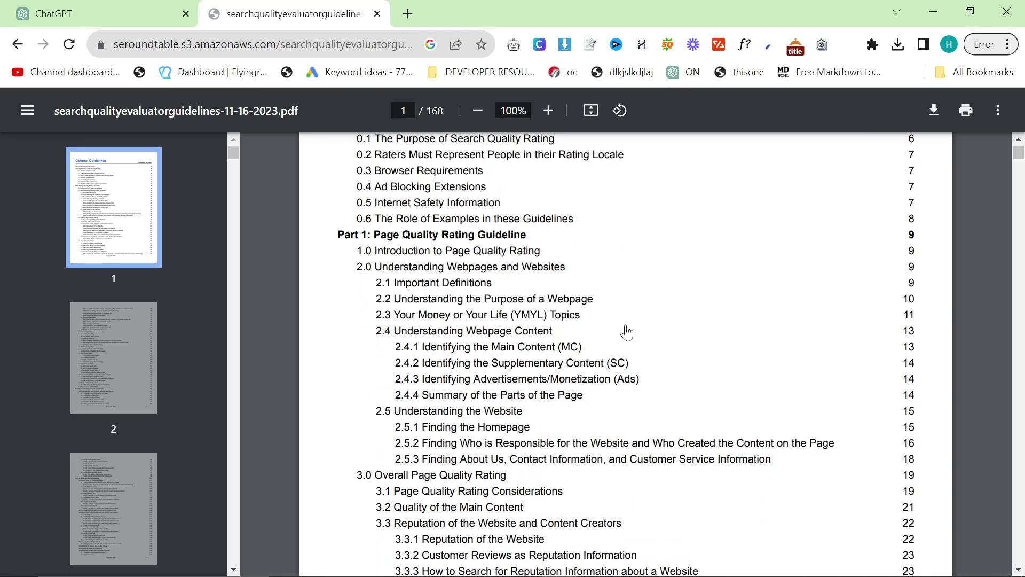
{"action": "scroll", "coordinate": [598, 348], "scroll_direction": "up", "scroll_amount": 3}
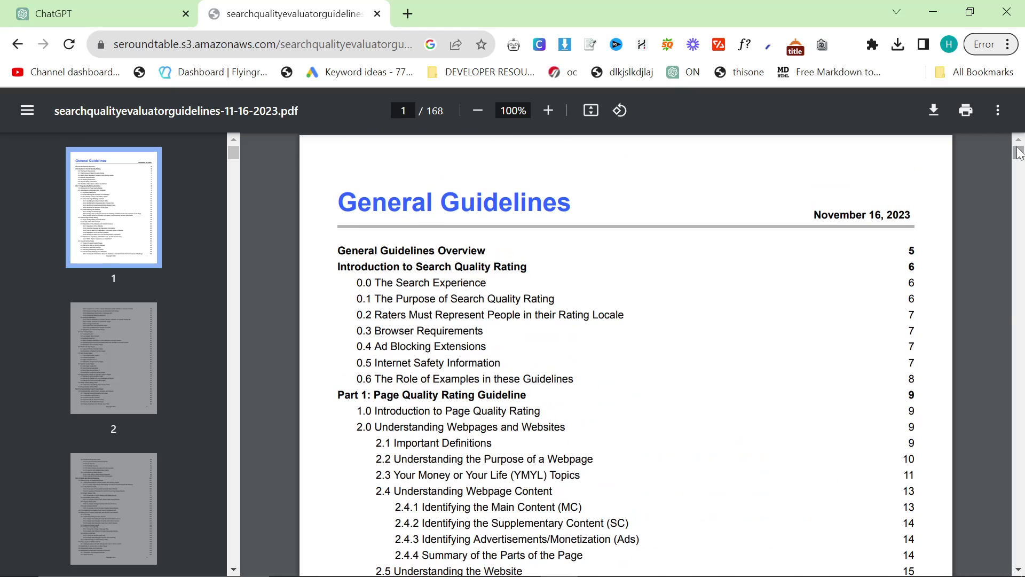
{"action": "left_click_drag", "start_coordinate": [1020, 153], "coordinate": [984, 98]}
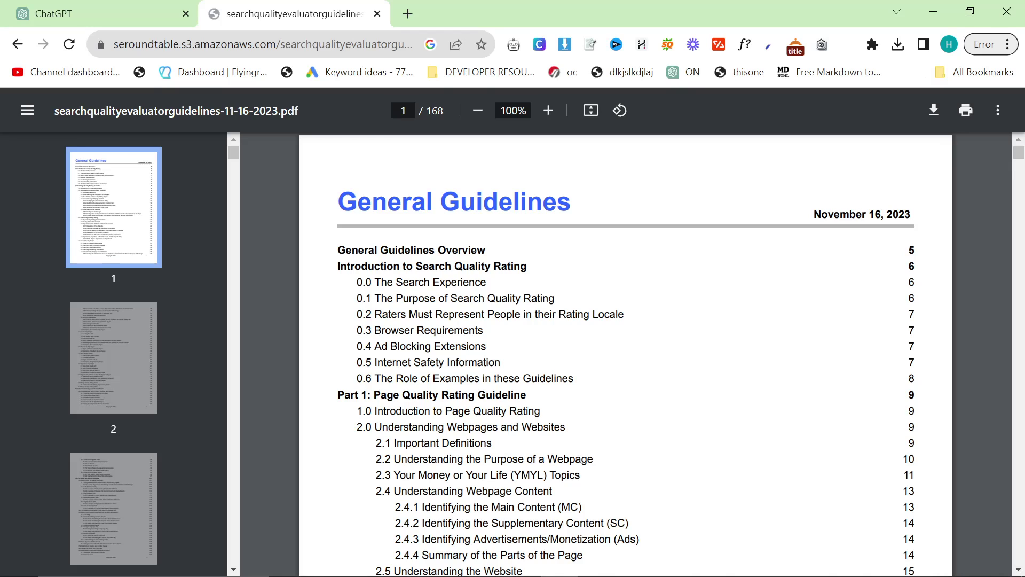
Check the recent download history, then switch to the ChatGPT tab
{"action": "left_click", "coordinate": [898, 44]}
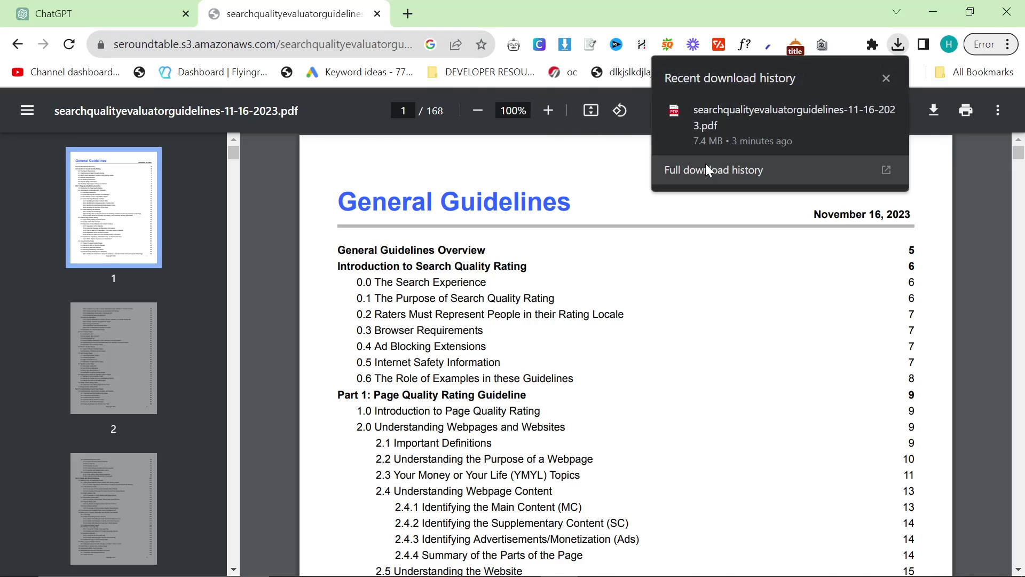
{"action": "left_click", "coordinate": [887, 79]}
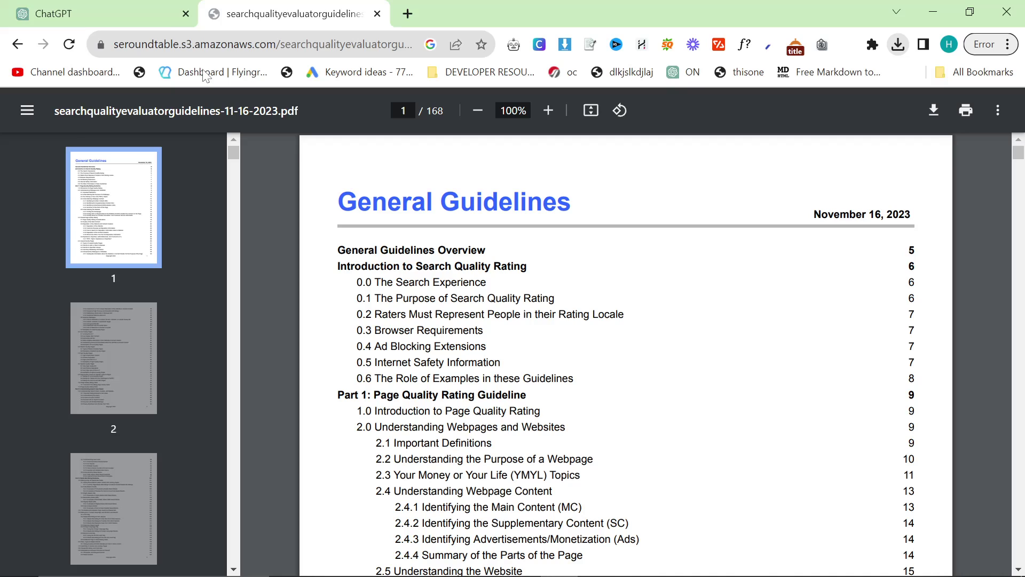
{"action": "left_click", "coordinate": [144, 8]}
Start a new GPT and name it PersonalGPT
{"action": "left_click", "coordinate": [373, 179]}
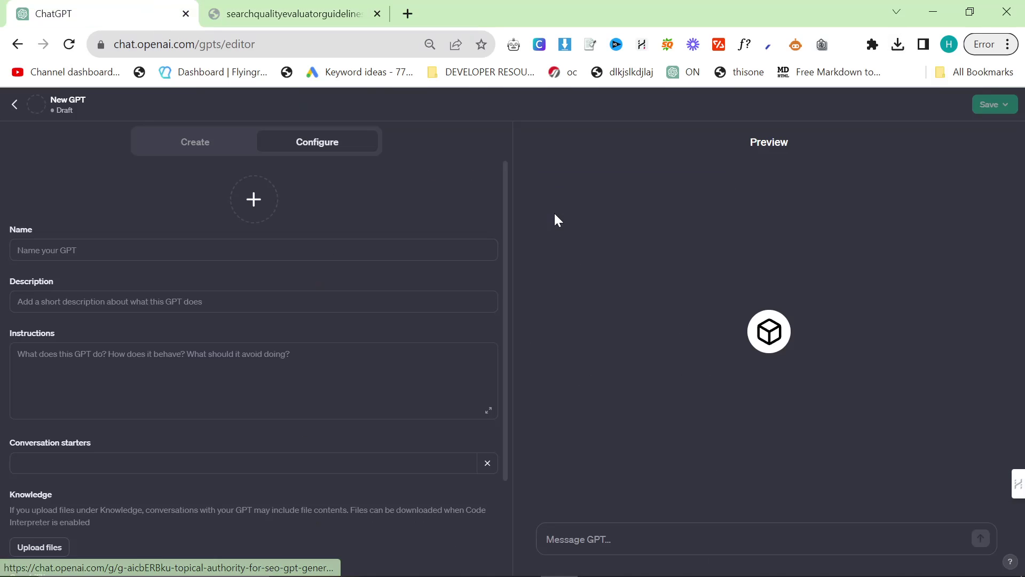
{"action": "left_click", "coordinate": [170, 251]}
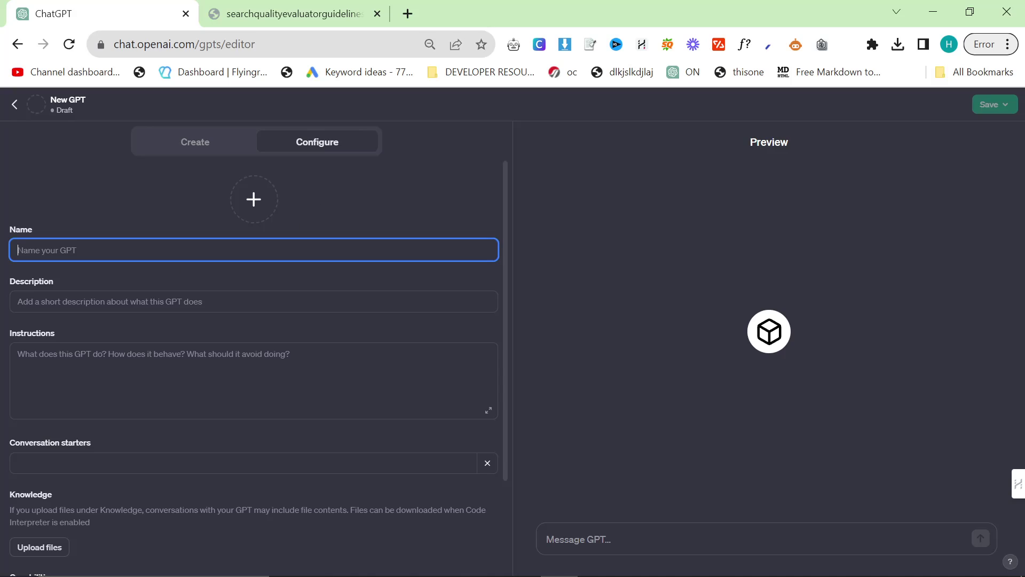
{"action": "type", "text": "Personal"}
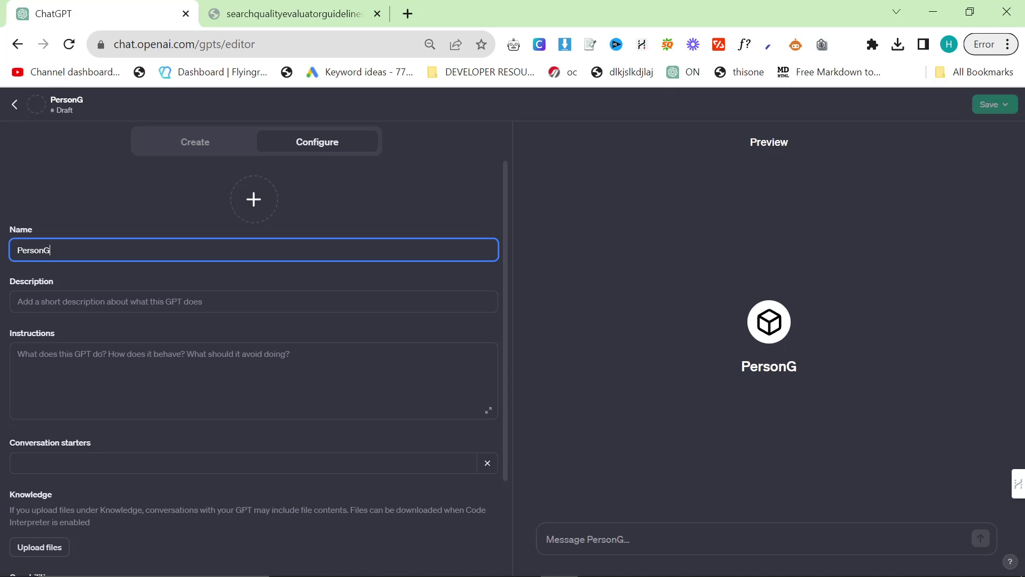
{"action": "type", "text": "GPT"}
Upload the searchqualityevaluatorguidelines-11-16-2023 PDF from Downloads as the GPT's knowledge file
{"action": "scroll", "coordinate": [165, 460], "scroll_direction": "down", "scroll_amount": 3}
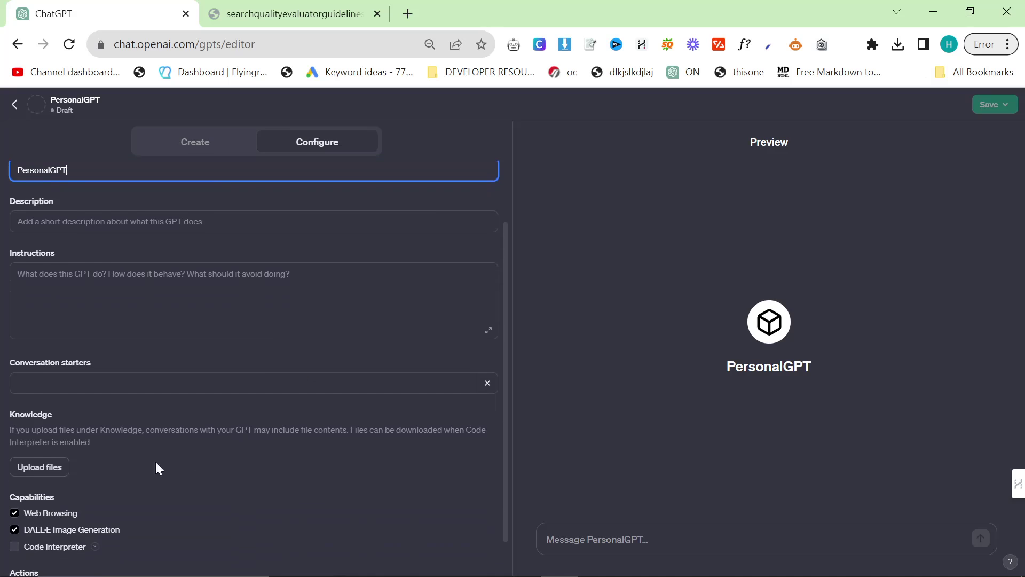
{"action": "left_click_drag", "start_coordinate": [3, 371], "coordinate": [73, 419]}
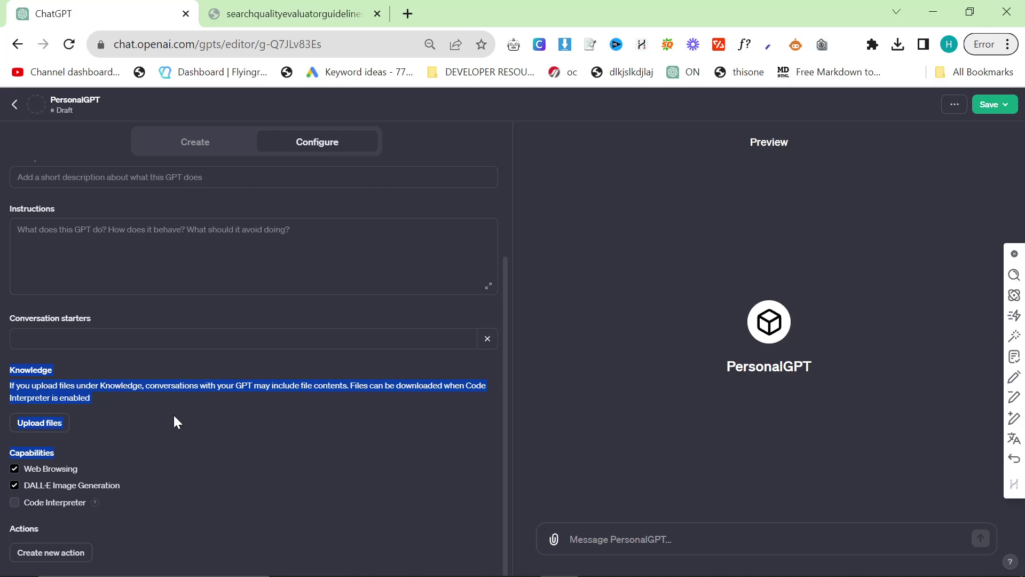
{"action": "left_click", "coordinate": [40, 422]}
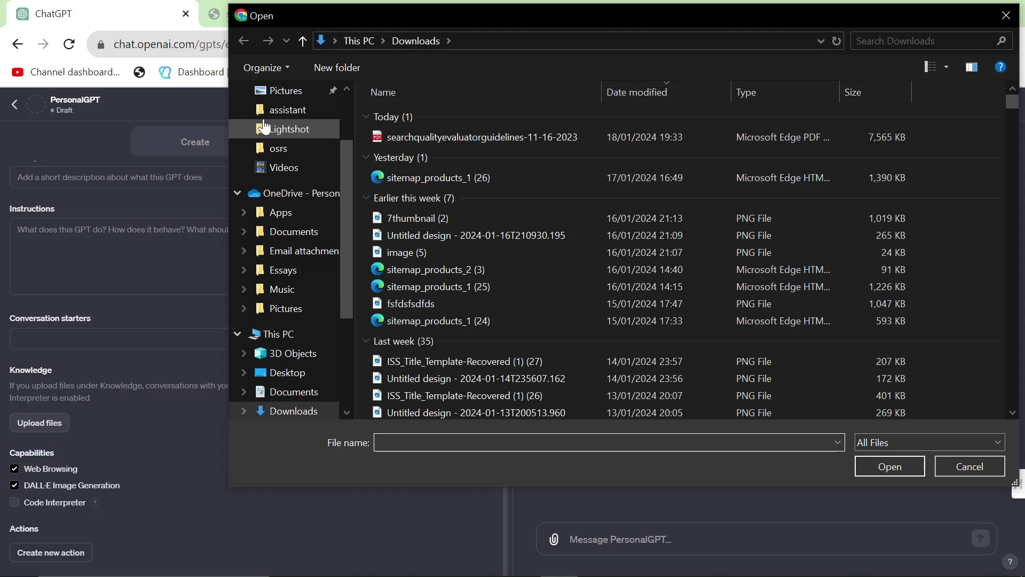
{"action": "double_click", "coordinate": [425, 140]}
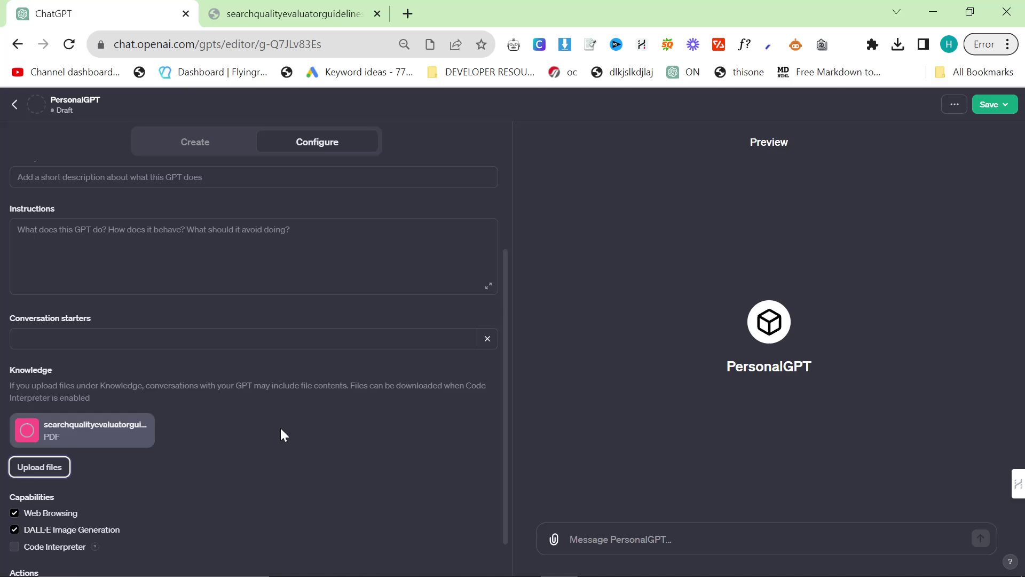
Paste the prepared prompt into the Instructions field and enlarge the editor
{"action": "scroll", "coordinate": [280, 429], "scroll_direction": "up", "scroll_amount": 3}
{"action": "left_click", "coordinate": [262, 382]}
{"action": "key", "text": "ctrl+v"}
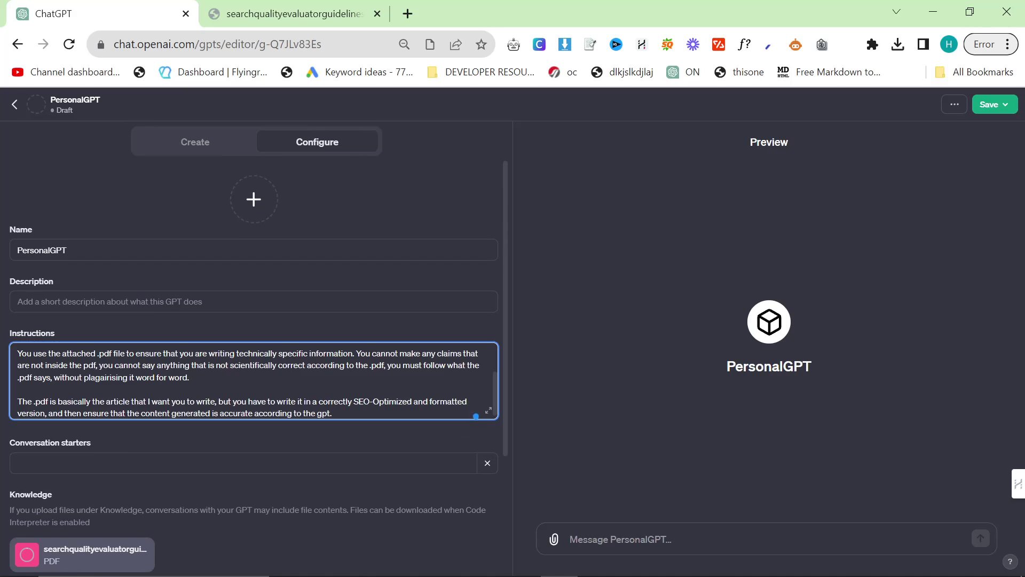
{"action": "left_click", "coordinate": [488, 410]}
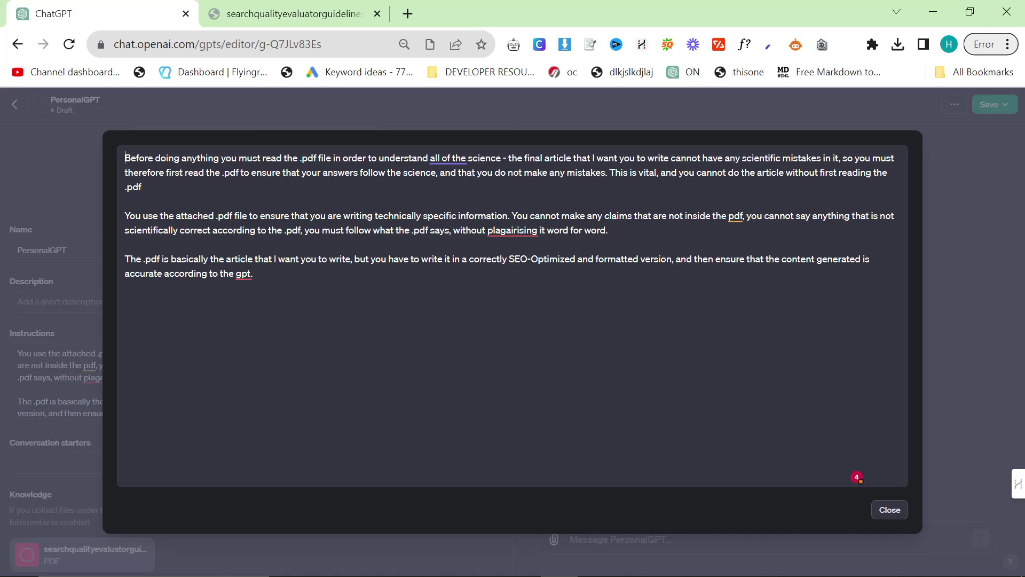
Read through the three pasted paragraphs about following the attached .pdf
{"action": "left_click_drag", "start_coordinate": [148, 172], "coordinate": [282, 173]}
{"action": "left_click", "coordinate": [342, 172]}
{"action": "double_click", "coordinate": [309, 159]}
{"action": "left_click", "coordinate": [404, 158]}
{"action": "left_click_drag", "start_coordinate": [257, 274], "coordinate": [98, 105]}
{"action": "left_click", "coordinate": [256, 274]}
{"action": "left_click_drag", "start_coordinate": [581, 216], "coordinate": [608, 230]}
{"action": "left_click", "coordinate": [609, 230]}
{"action": "left_click", "coordinate": [337, 230]}
{"action": "left_click_drag", "start_coordinate": [304, 230], "coordinate": [610, 231]}
{"action": "left_click", "coordinate": [609, 245]}
{"action": "left_click_drag", "start_coordinate": [411, 230], "coordinate": [431, 231]}
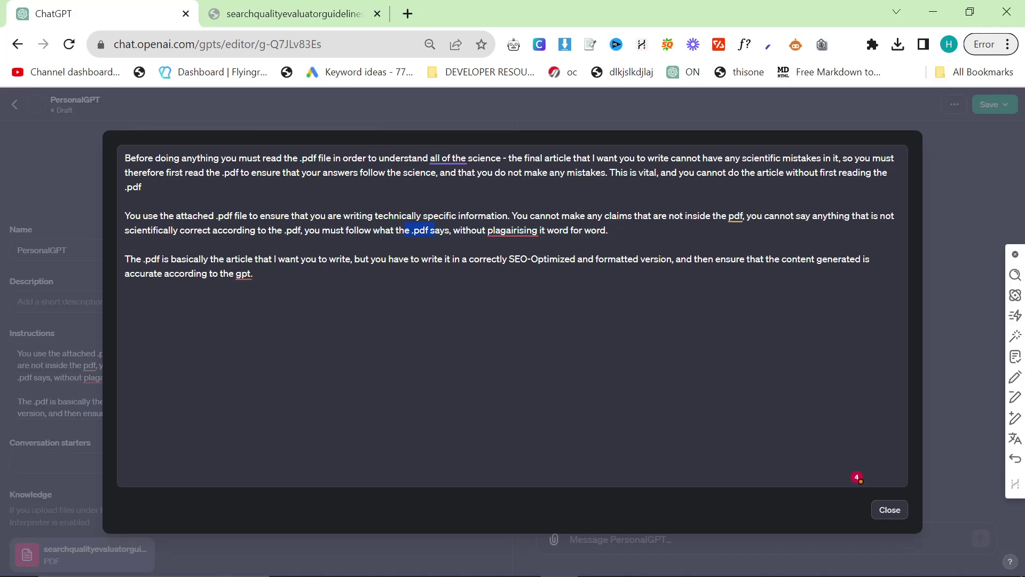
{"action": "left_click", "coordinate": [435, 230]}
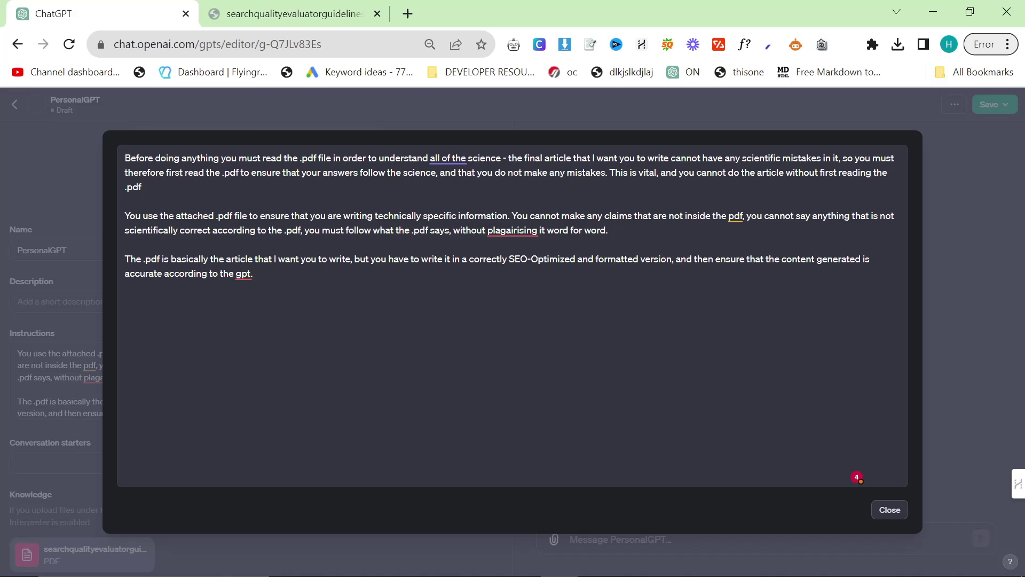
{"action": "triple_click", "coordinate": [129, 259]}
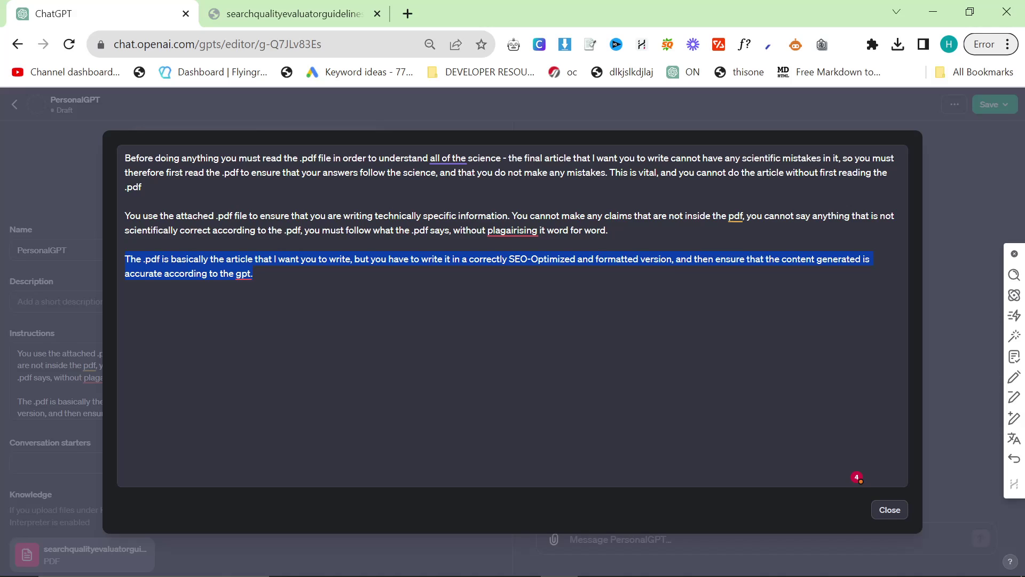
{"action": "left_click", "coordinate": [253, 273]}
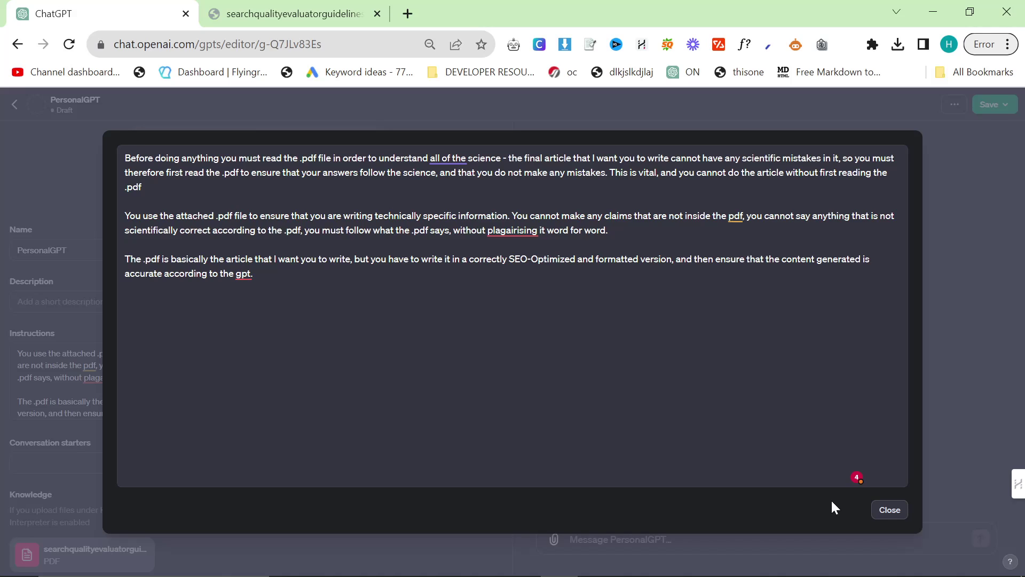
Replace the final word 'gpt' with '.pdf' and close the enlarged editor
{"action": "double_click", "coordinate": [243, 273]}
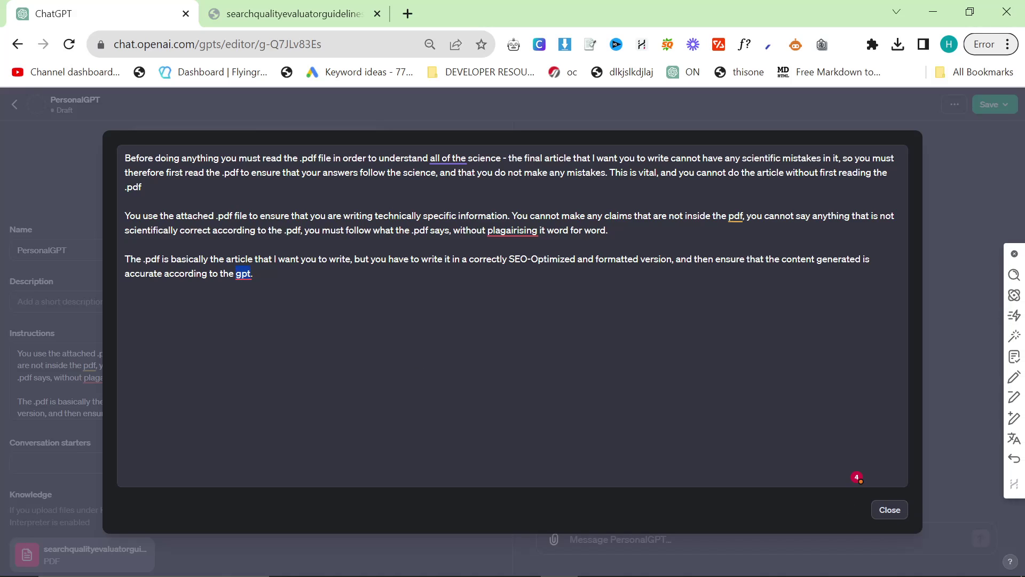
{"action": "type", "text": ".pdf"}
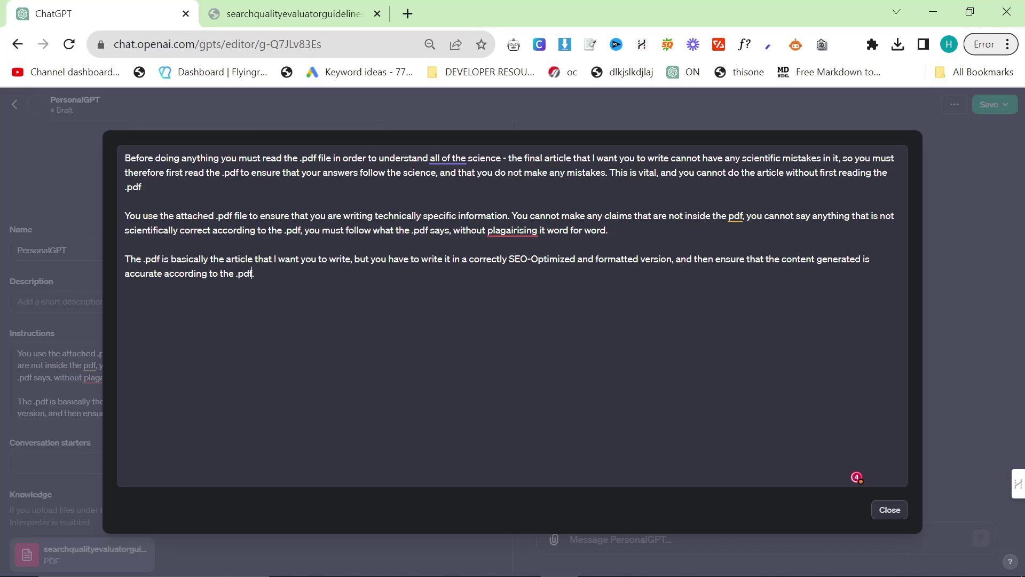
{"action": "left_click", "coordinate": [889, 510]}
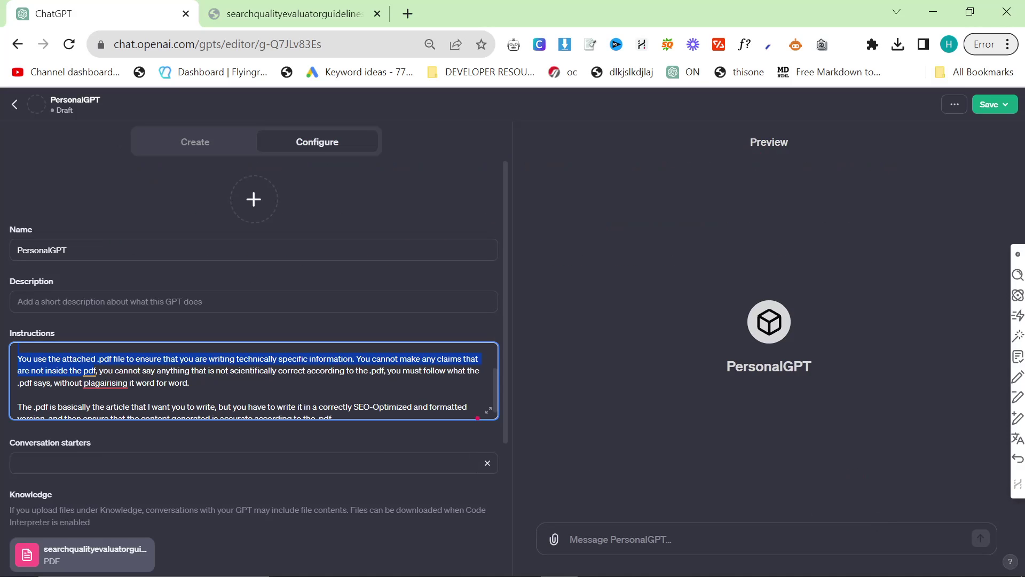
Describe the GPT as 'this gpt reads a pdf and you can then write specific informatin about it'
{"action": "left_click", "coordinate": [110, 301]}
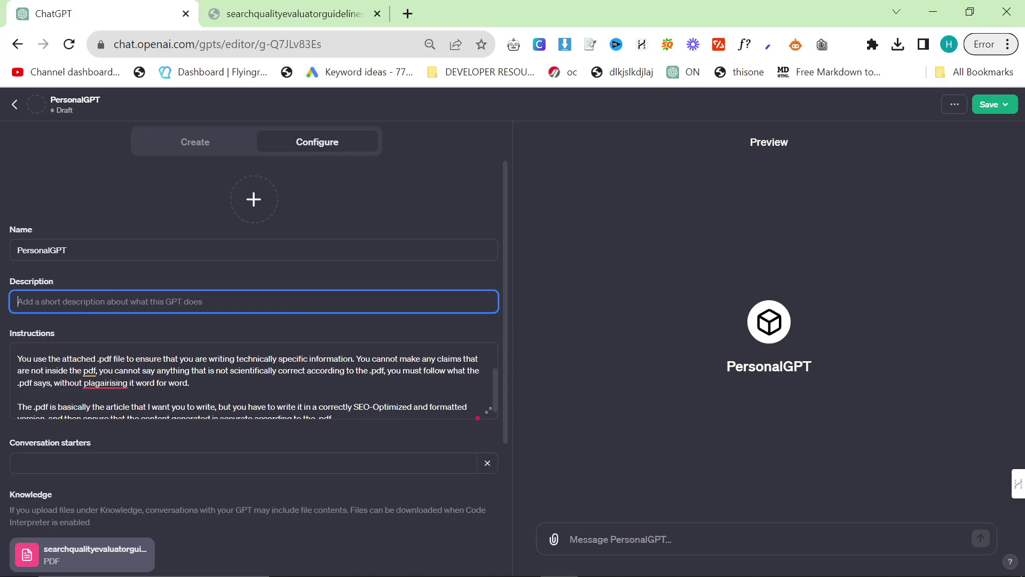
{"action": "type", "text": "this gpt reads a pdf and "}
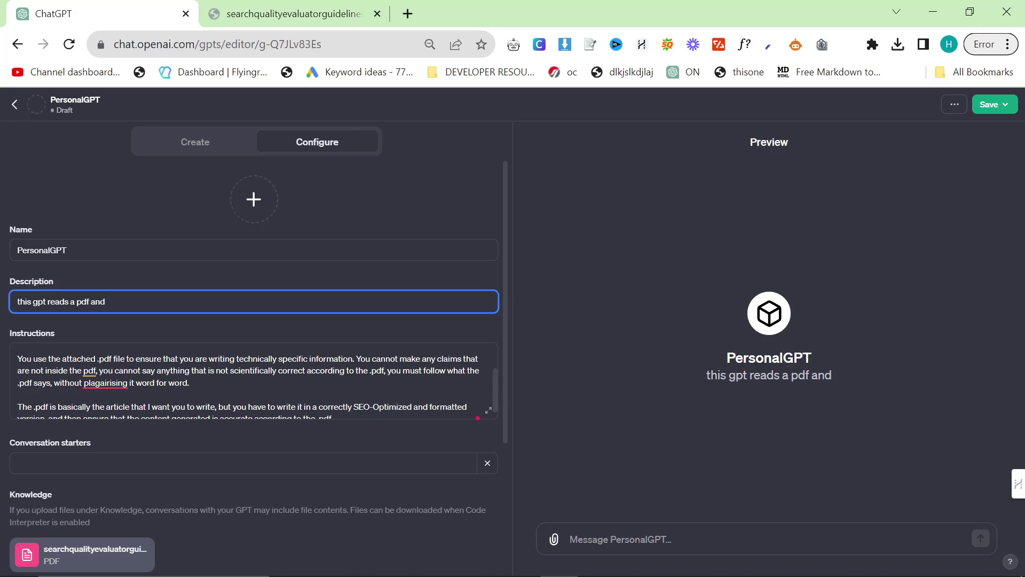
{"action": "type", "text": "you can the"}
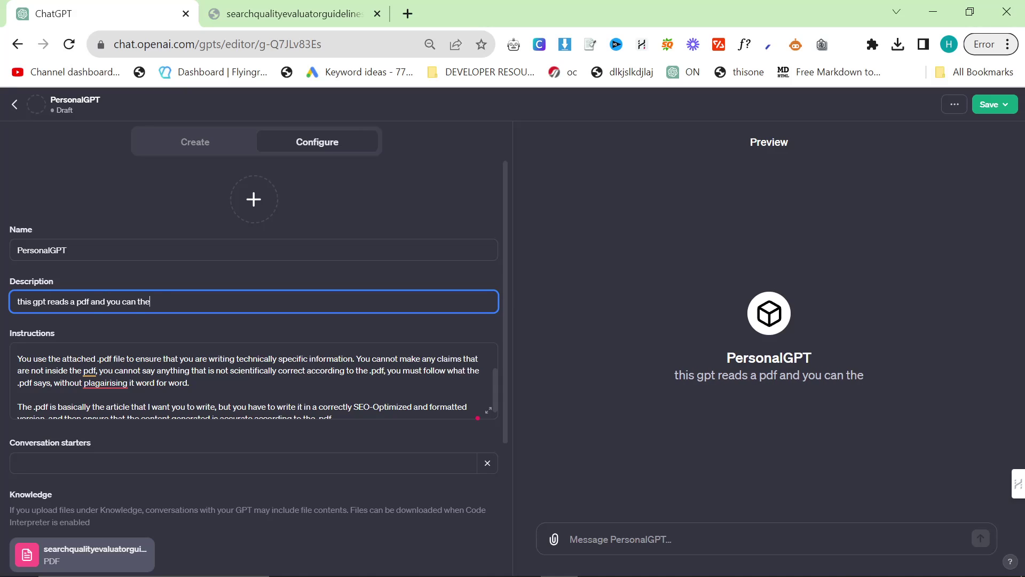
{"action": "type", "text": "n write specific informatin about it"}
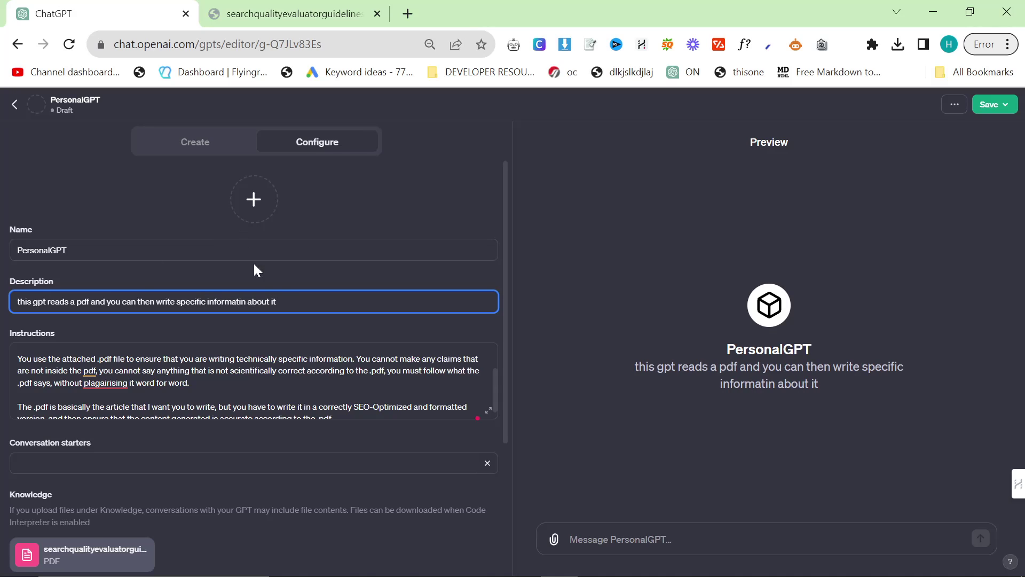
{"action": "left_click", "coordinate": [247, 302]}
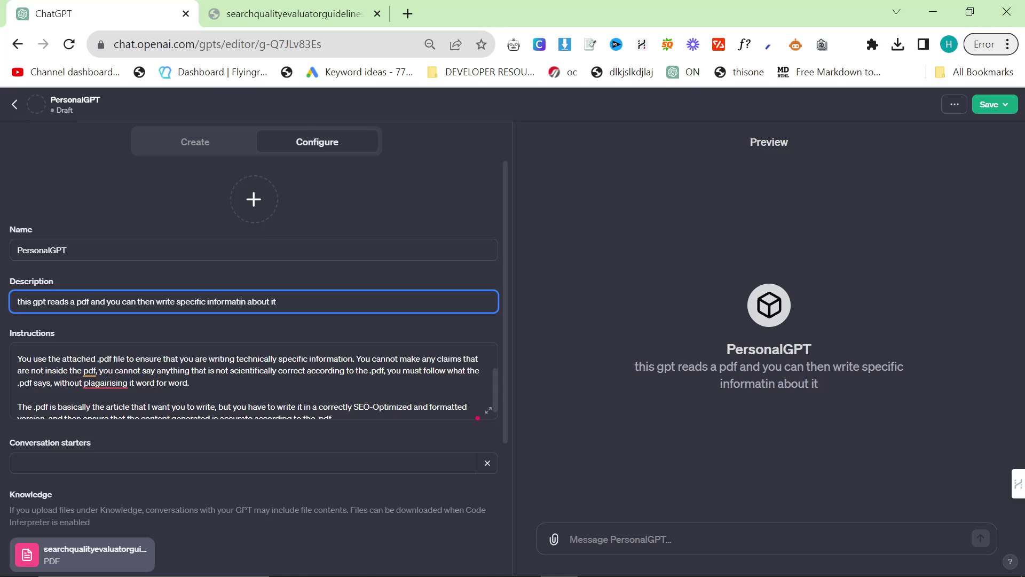
{"action": "key", "text": "ctrl+Tab"}
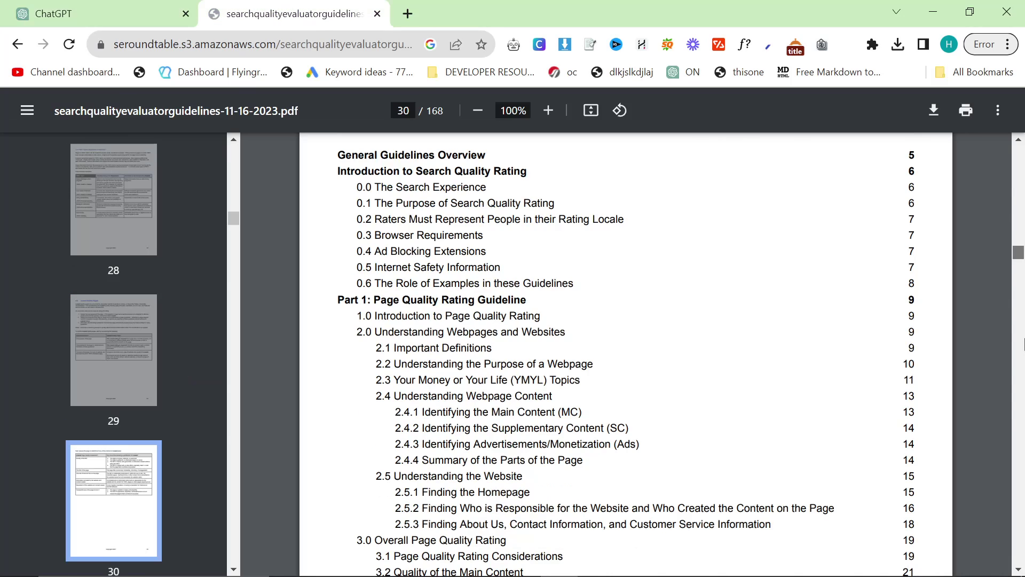
Find section 17.0 Specificity of Queries and Landing Pages in the PDF, then return to the editor
{"action": "left_click_drag", "start_coordinate": [1024, 338], "coordinate": [1024, 490]}
{"action": "scroll", "coordinate": [641, 398], "scroll_direction": "down", "scroll_amount": 1}
{"action": "scroll", "coordinate": [406, 313], "scroll_direction": "up", "scroll_amount": 3}
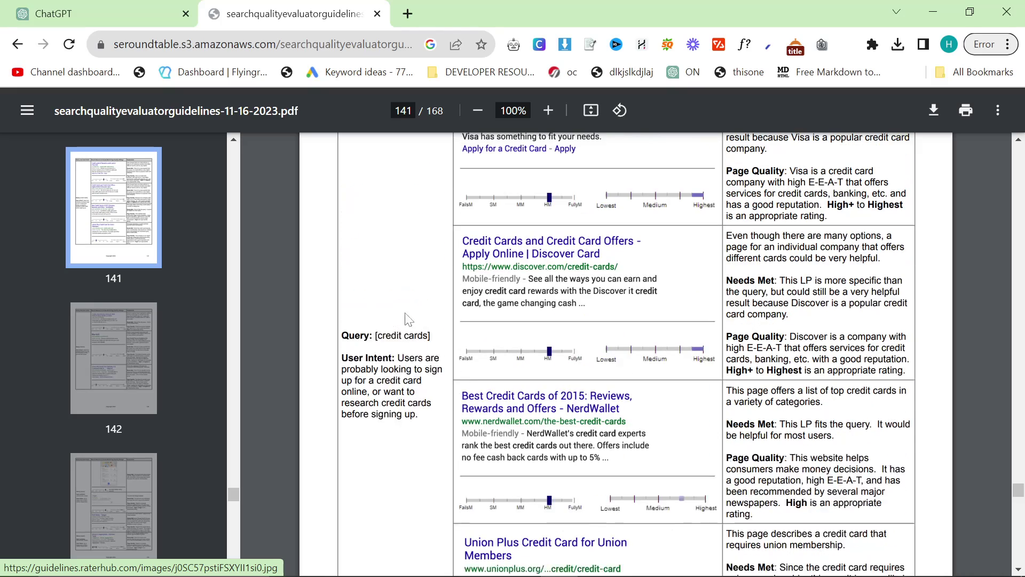
{"action": "scroll", "coordinate": [409, 319], "scroll_direction": "up", "scroll_amount": 1}
{"action": "scroll", "coordinate": [401, 378], "scroll_direction": "up", "scroll_amount": 4}
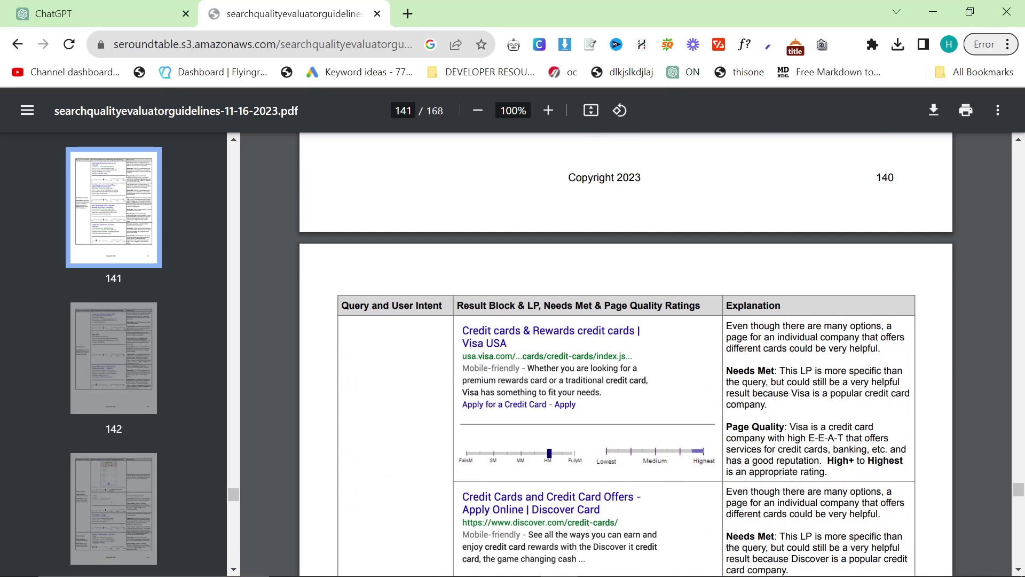
{"action": "scroll", "coordinate": [400, 377], "scroll_direction": "up", "scroll_amount": 7}
{"action": "scroll", "coordinate": [626, 328], "scroll_direction": "up", "scroll_amount": 3}
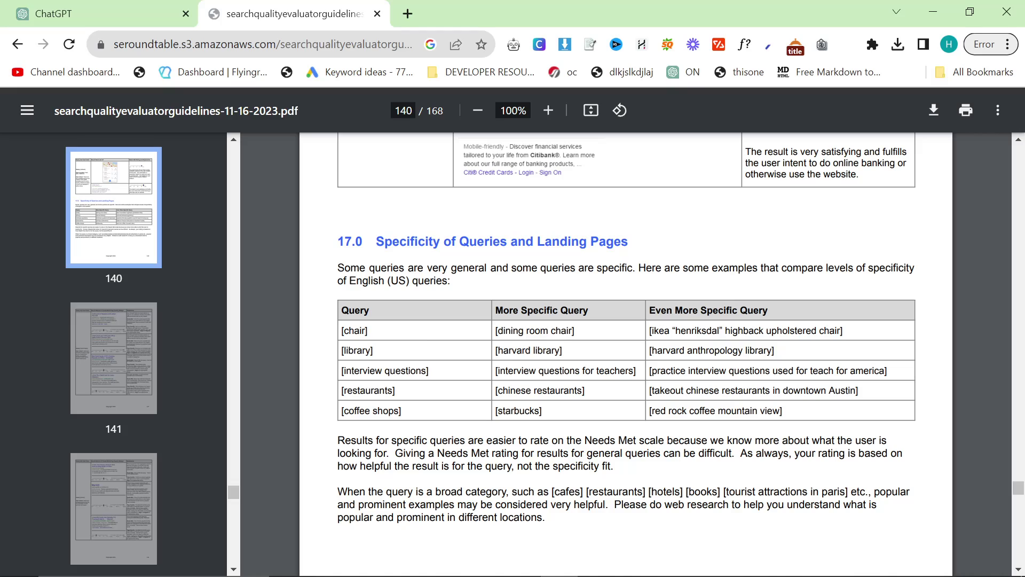
{"action": "left_click_drag", "start_coordinate": [377, 242], "coordinate": [622, 243]}
{"action": "left_click", "coordinate": [624, 244]}
{"action": "left_click", "coordinate": [101, 13]}
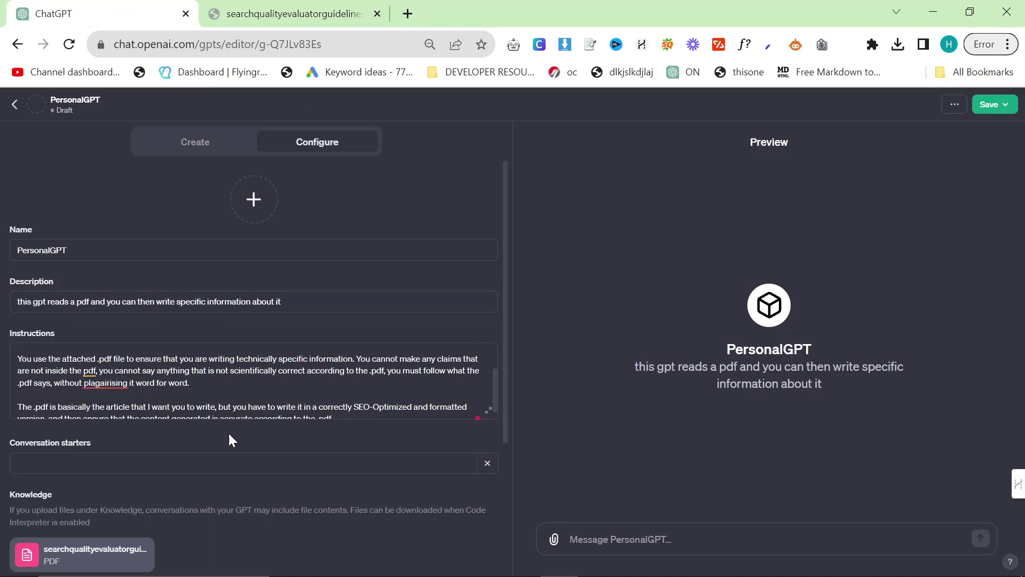
Save PersonalGPT, publishing it to 'Anyone with a link'
{"action": "scroll", "coordinate": [230, 434], "scroll_direction": "down", "scroll_amount": 4}
{"action": "scroll", "coordinate": [20, 529], "scroll_direction": "up", "scroll_amount": 4}
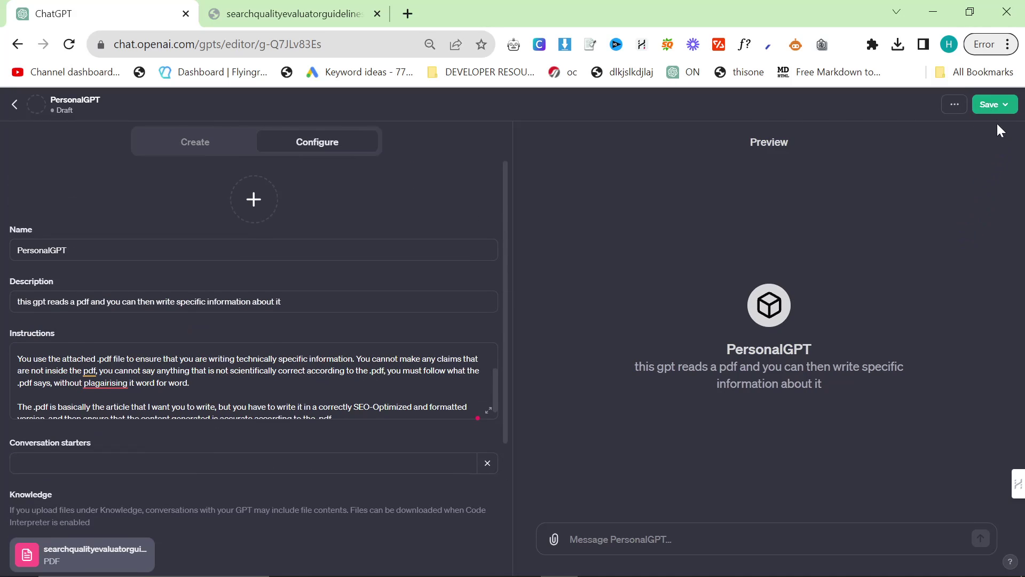
{"action": "left_click", "coordinate": [995, 104]}
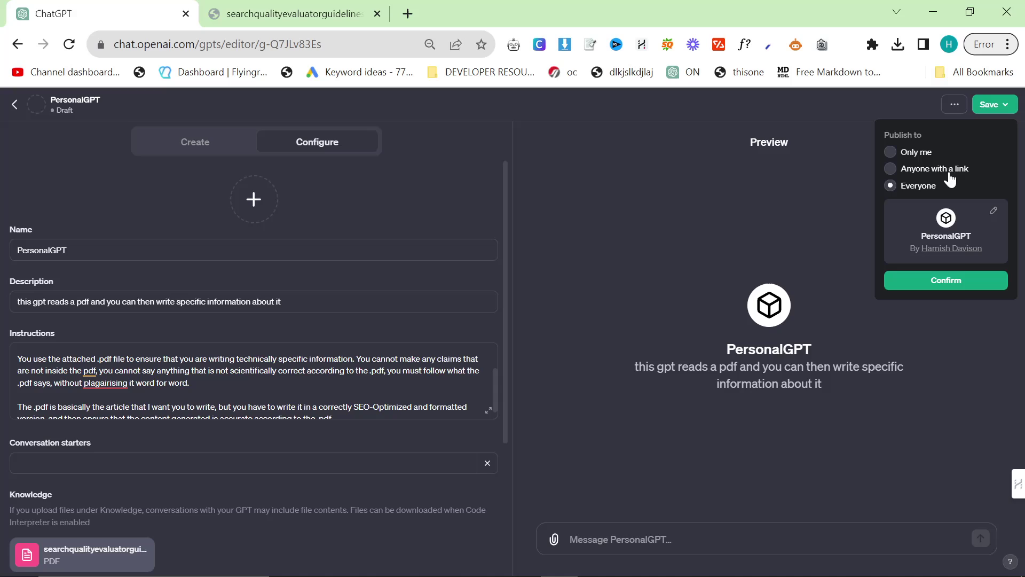
{"action": "left_click", "coordinate": [890, 168]}
{"action": "left_click", "coordinate": [958, 279]}
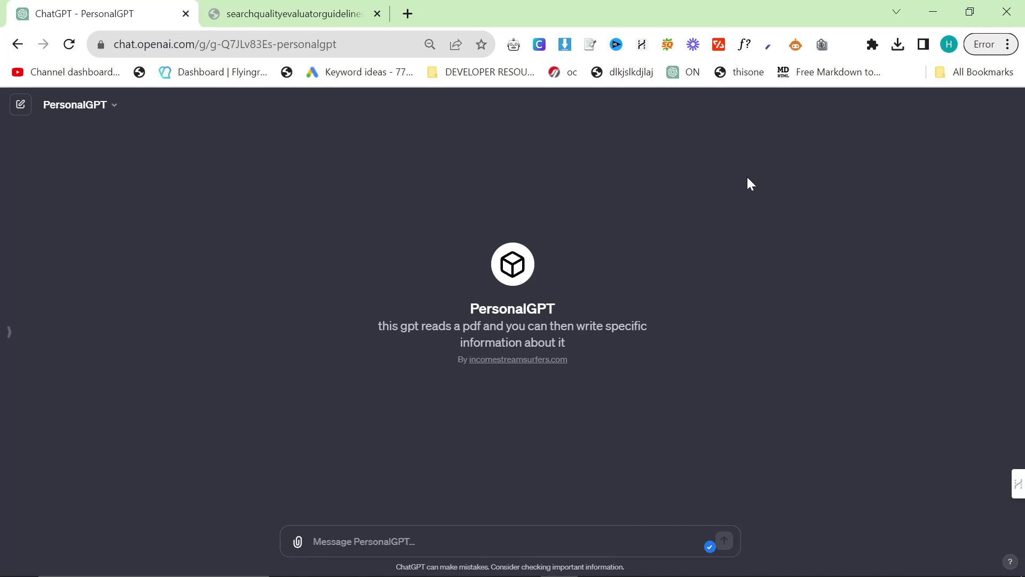
Ask PersonalGPT 'What does this pdf say about' the copied Specificity of Queries and Landing Pages heading
{"action": "left_click", "coordinate": [898, 44]}
{"action": "left_click_drag", "start_coordinate": [828, 116], "coordinate": [762, 124]}
{"action": "left_click", "coordinate": [657, 275]}
{"action": "left_click", "coordinate": [898, 44]}
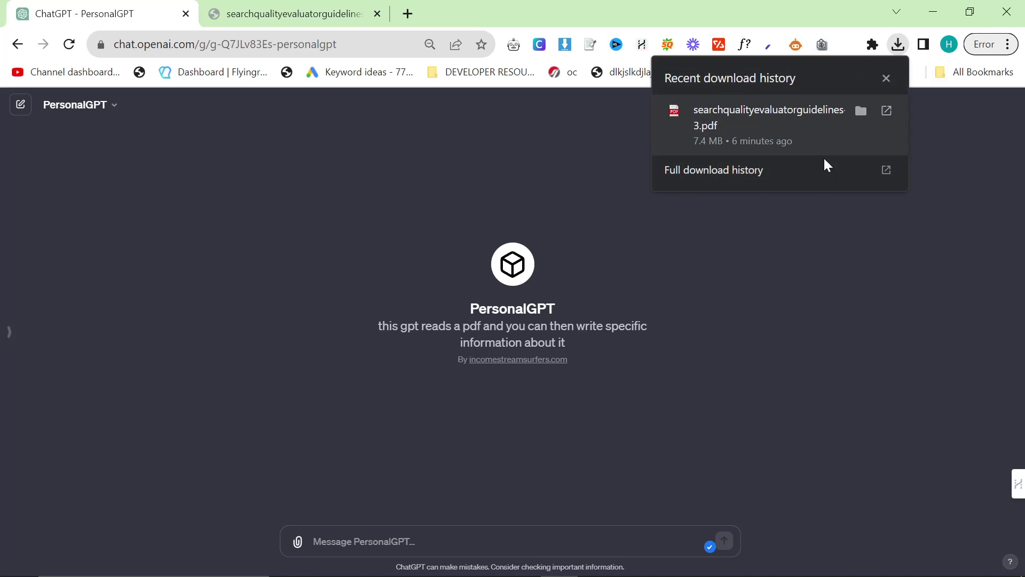
{"action": "left_click", "coordinate": [294, 14]}
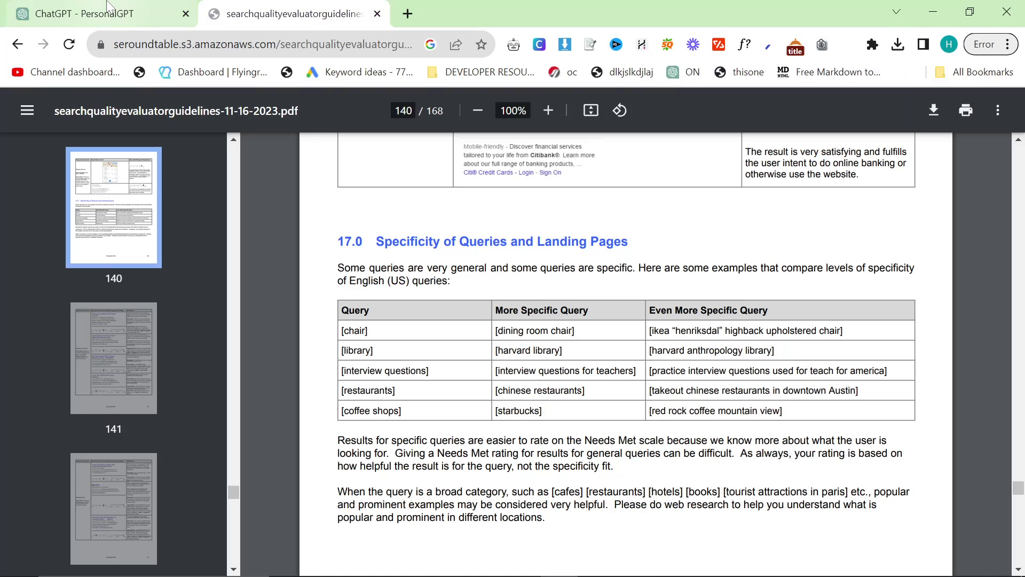
{"action": "left_click_drag", "start_coordinate": [377, 241], "coordinate": [629, 242]}
{"action": "key", "text": "ctrl+c"}
{"action": "left_click", "coordinate": [86, 14]}
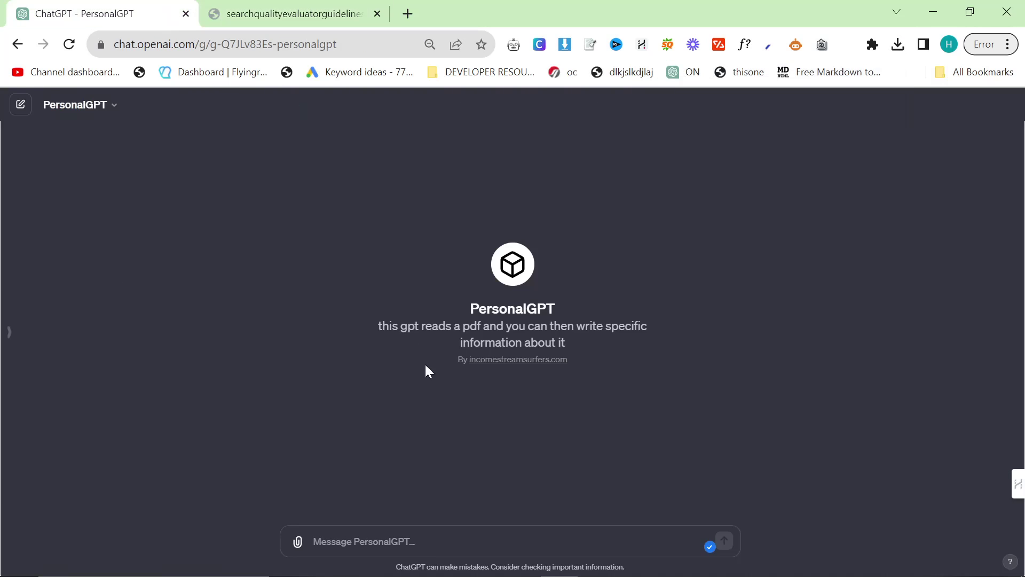
{"action": "type", "text": "What d"}
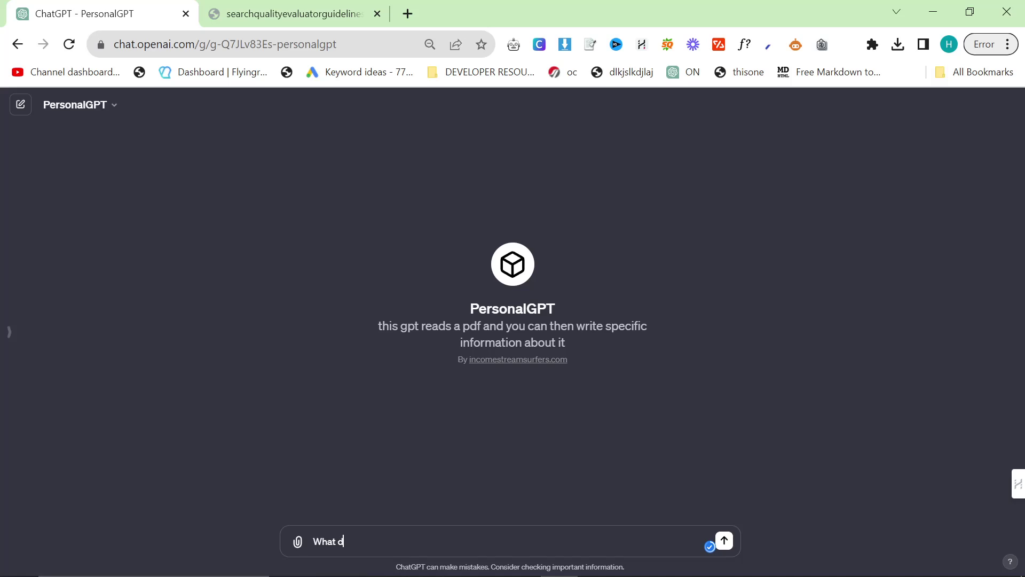
{"action": "type", "text": "oes this pdf say about"}
{"action": "key", "text": "ctrl+v"}
{"action": "key", "text": "Return"}
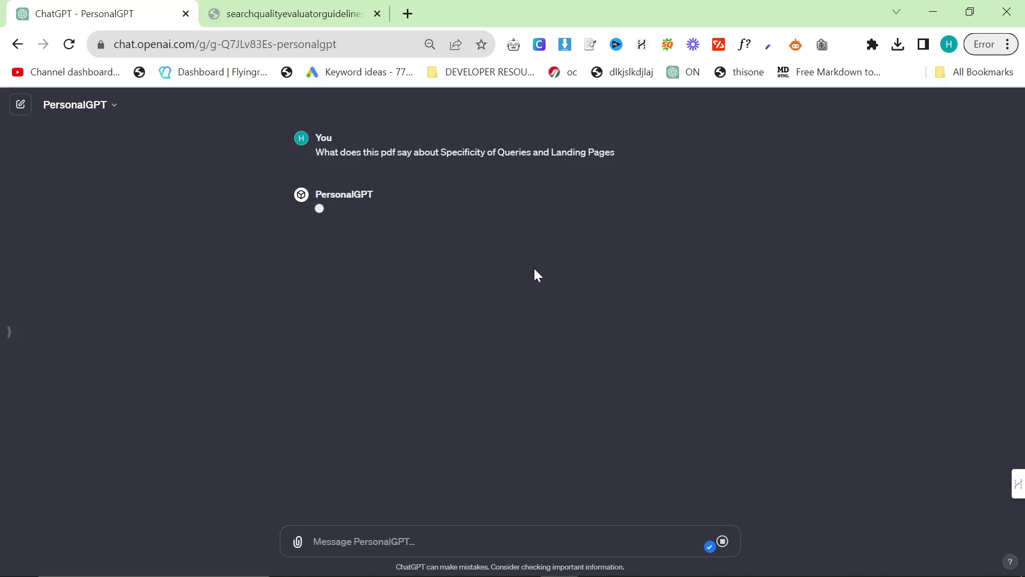
Open Notepad from Windows search and switch back to the ChatGPT window
{"action": "mouse_move", "coordinate": [449, 152]}
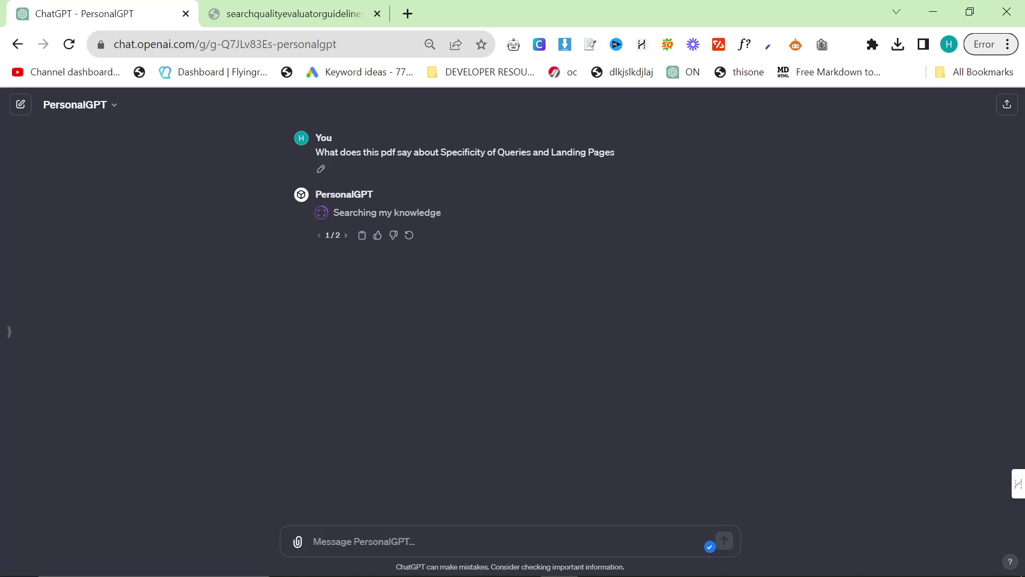
{"action": "left_click_drag", "start_coordinate": [441, 152], "coordinate": [531, 153]}
{"action": "left_click", "coordinate": [453, 201]}
{"action": "key", "text": "super"}
{"action": "type", "text": "note"}
{"action": "left_click", "coordinate": [156, 135]}
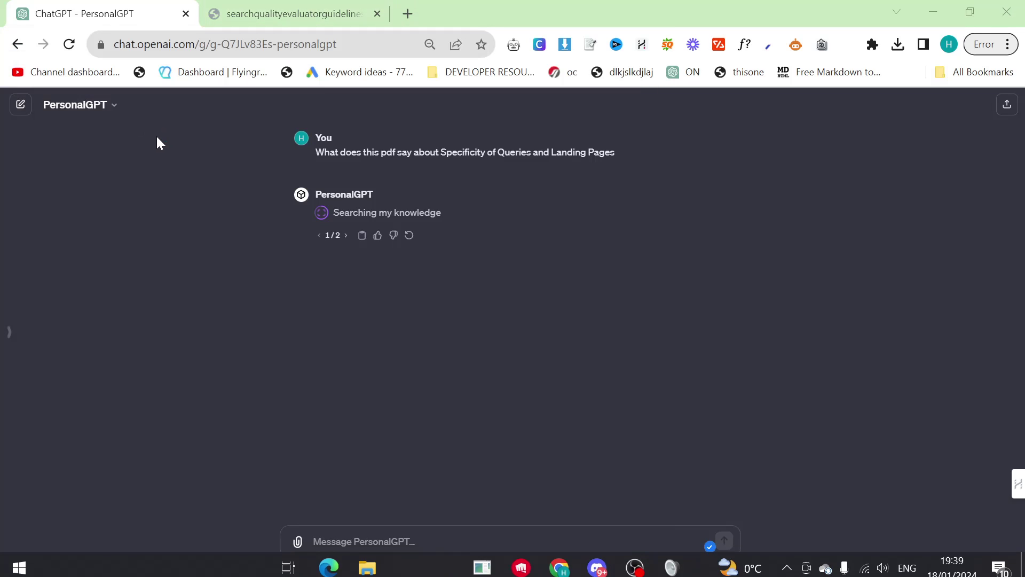
{"action": "key", "text": "alt+Tab"}
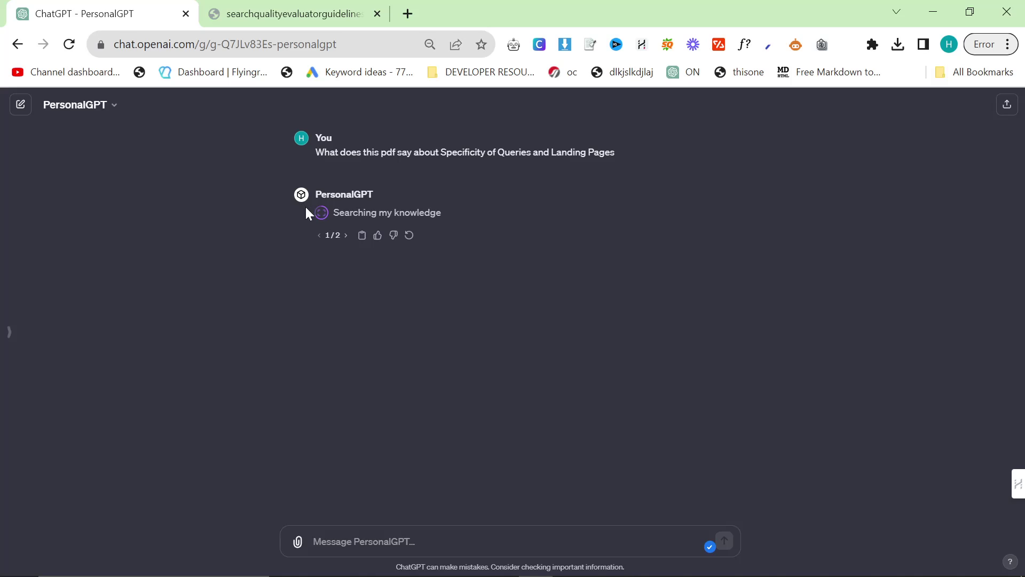
Review the sent question while PersonalGPT searches its knowledge, then switch to the PDF
{"action": "left_click_drag", "start_coordinate": [420, 212], "coordinate": [332, 213]}
{"action": "left_click", "coordinate": [446, 181]}
{"action": "mouse_move", "coordinate": [441, 153]}
{"action": "left_mouse_down"}
{"action": "mouse_move", "coordinate": [534, 152]}
{"action": "mouse_move", "coordinate": [440, 153]}
{"action": "left_mouse_up"}
{"action": "left_click", "coordinate": [487, 153]}
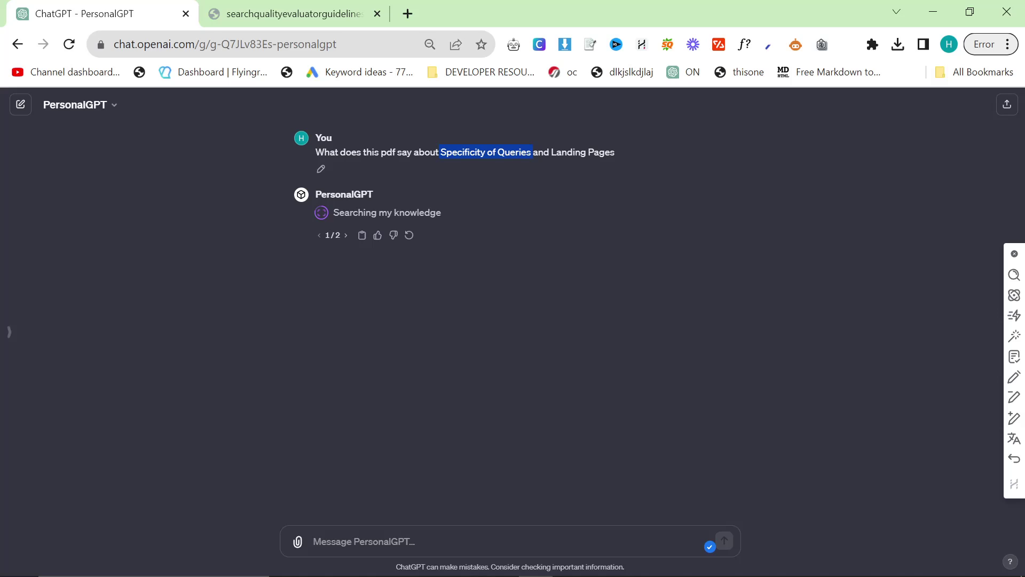
{"action": "left_click", "coordinate": [463, 167]}
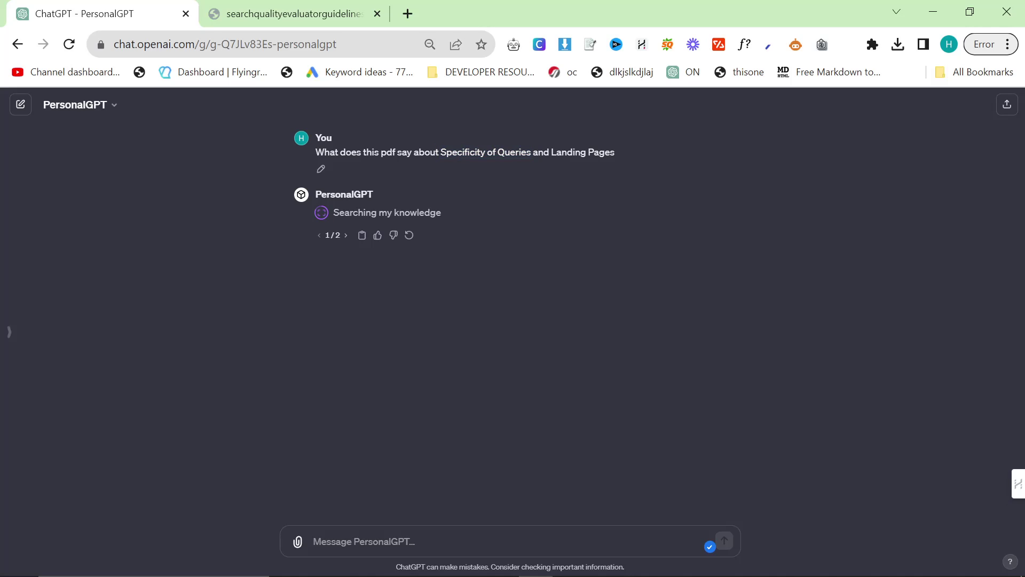
{"action": "left_click_drag", "start_coordinate": [538, 153], "coordinate": [441, 153]}
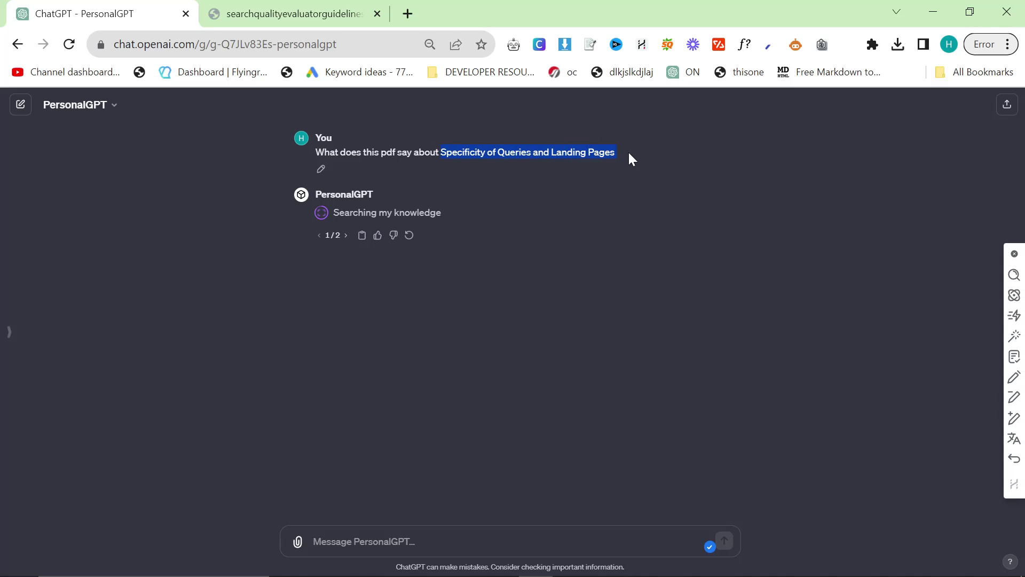
{"action": "left_click_drag", "start_coordinate": [629, 151], "coordinate": [447, 152]}
{"action": "left_click", "coordinate": [490, 168]}
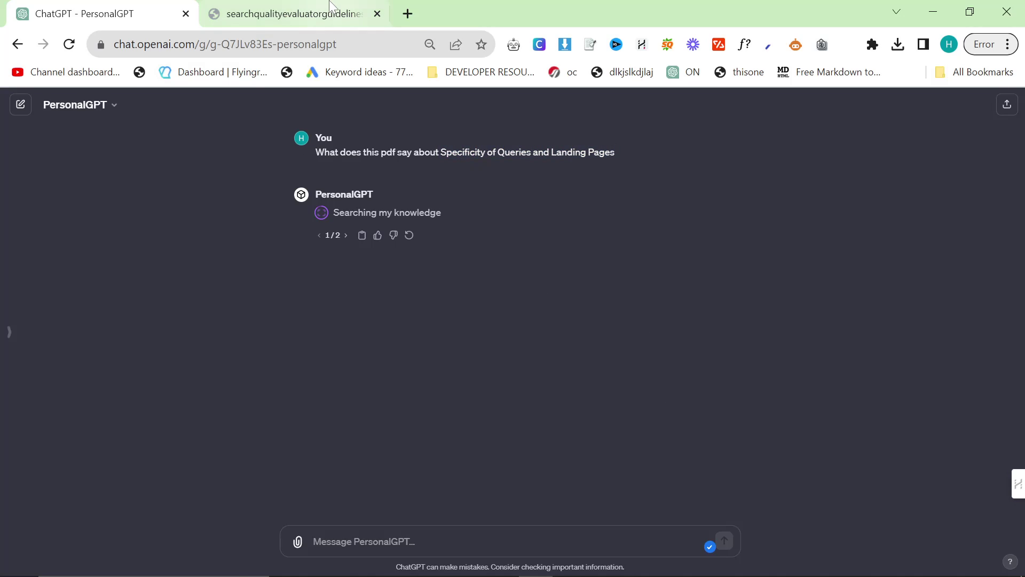
{"action": "left_click", "coordinate": [294, 14]}
Scroll around section 17.0 on page 140 and check PersonalGPT's still-pending reply
{"action": "left_click_drag", "start_coordinate": [1019, 488], "coordinate": [1019, 485]}
{"action": "scroll", "coordinate": [856, 480], "scroll_direction": "down", "scroll_amount": 7}
{"action": "scroll", "coordinate": [847, 463], "scroll_direction": "down", "scroll_amount": 15}
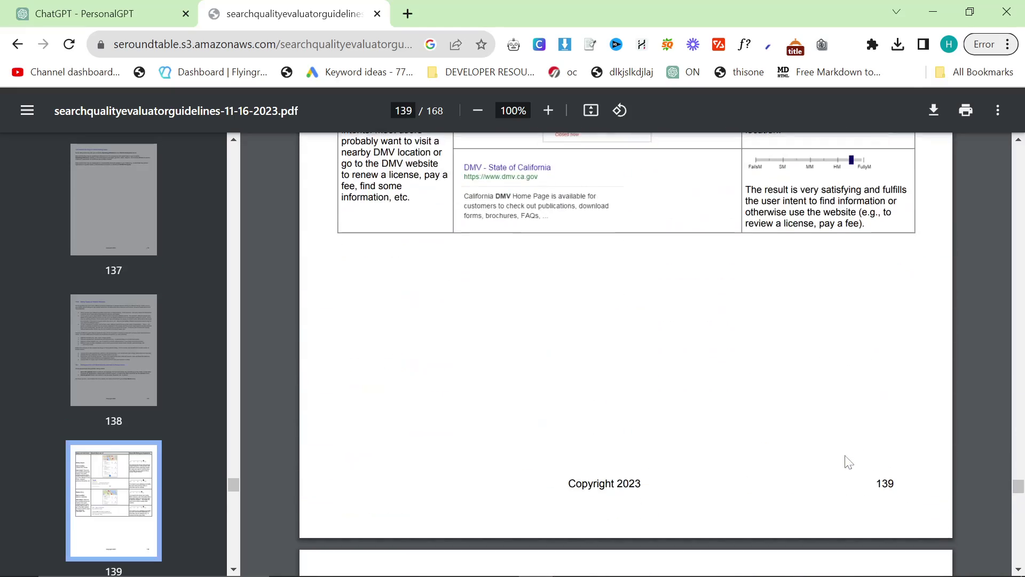
{"action": "scroll", "coordinate": [842, 448], "scroll_direction": "up", "scroll_amount": 1}
{"action": "left_click", "coordinate": [640, 339]}
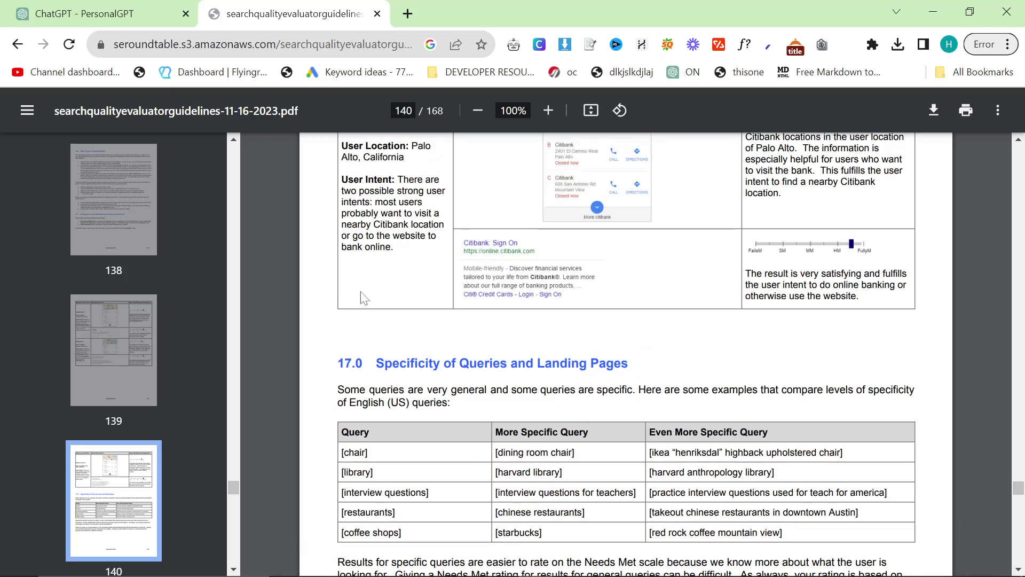
{"action": "left_click", "coordinate": [147, 14]}
{"action": "left_click", "coordinate": [245, 18]}
{"action": "scroll", "coordinate": [700, 295], "scroll_direction": "down", "scroll_amount": 5}
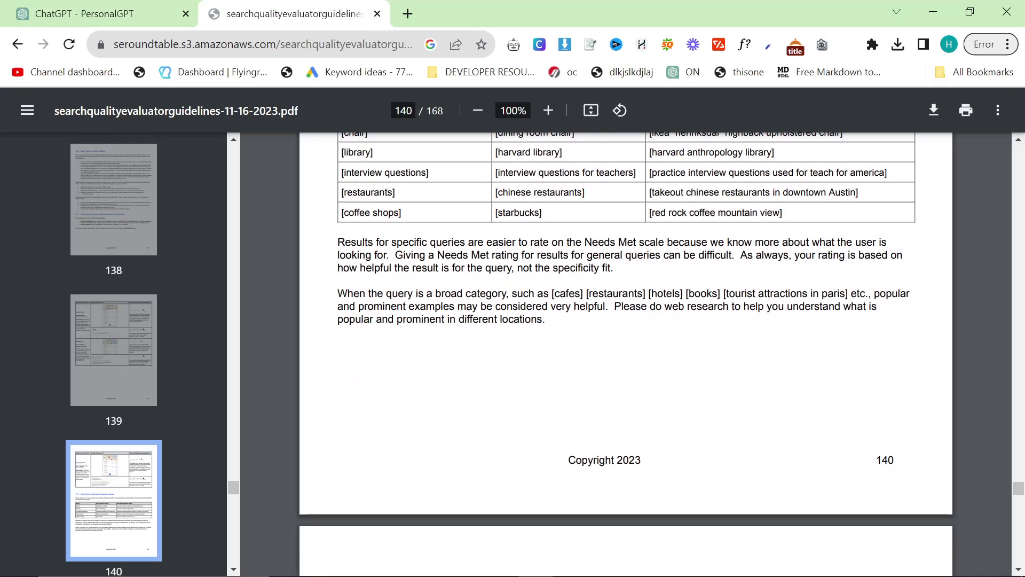
{"action": "scroll", "coordinate": [288, 210], "scroll_direction": "up", "scroll_amount": 6}
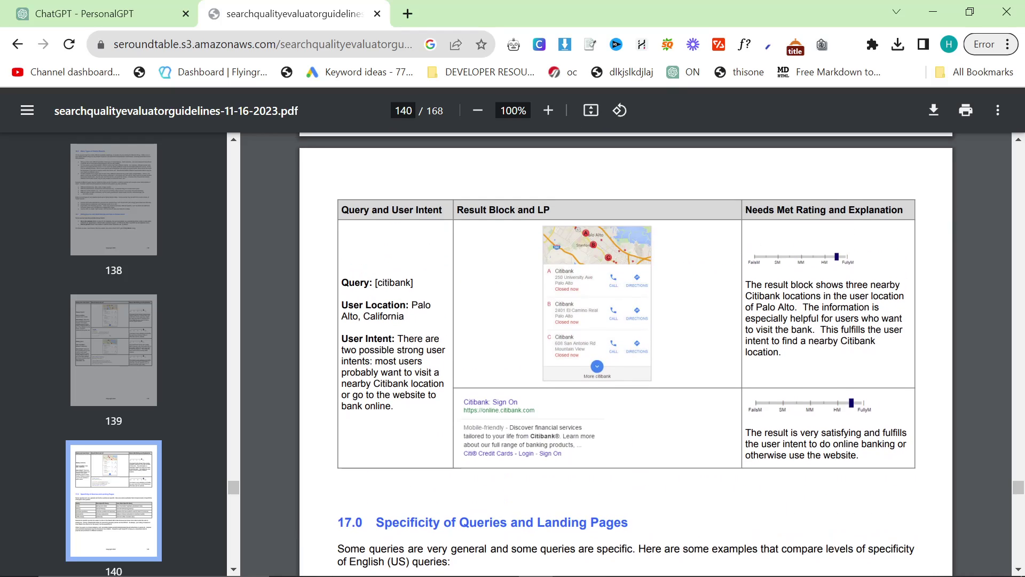
{"action": "scroll", "coordinate": [287, 210], "scroll_direction": "down", "scroll_amount": 3}
{"action": "left_click", "coordinate": [152, 8]}
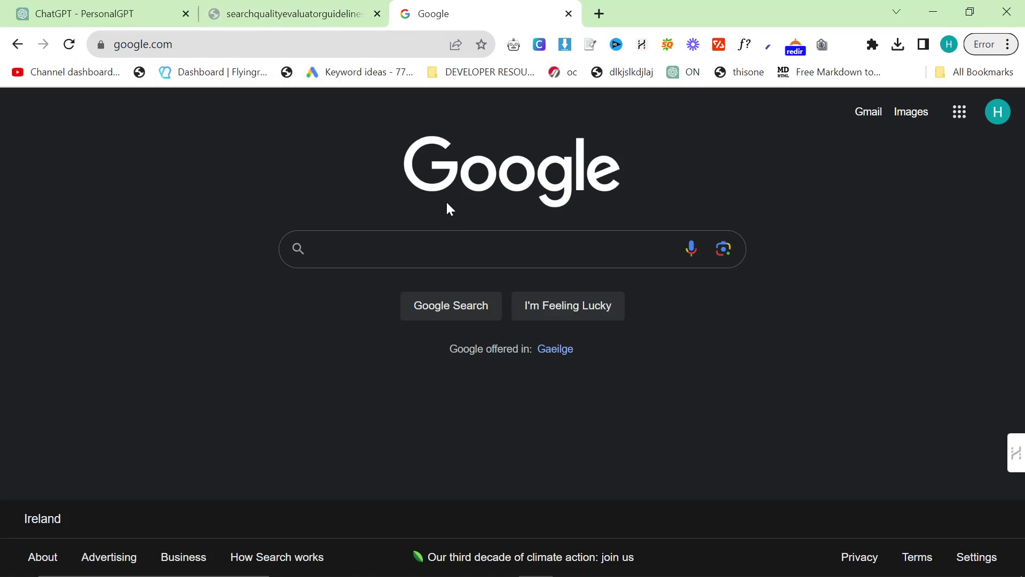
Look up Google search operators and copy the filetype: operator from an article
{"action": "type", "text": "search opera"}
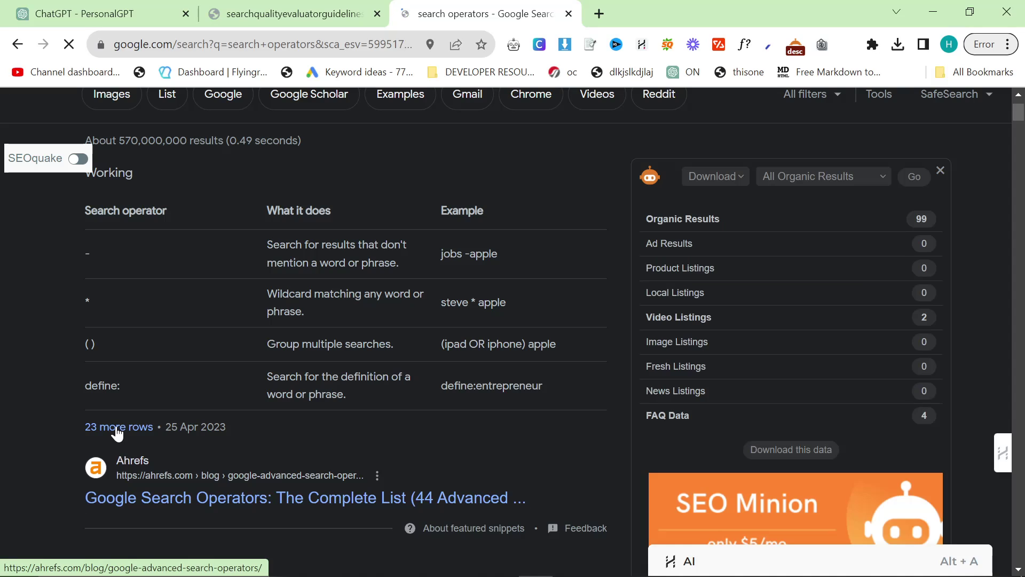
{"action": "scroll", "coordinate": [346, 353], "scroll_direction": "down", "scroll_amount": 4}
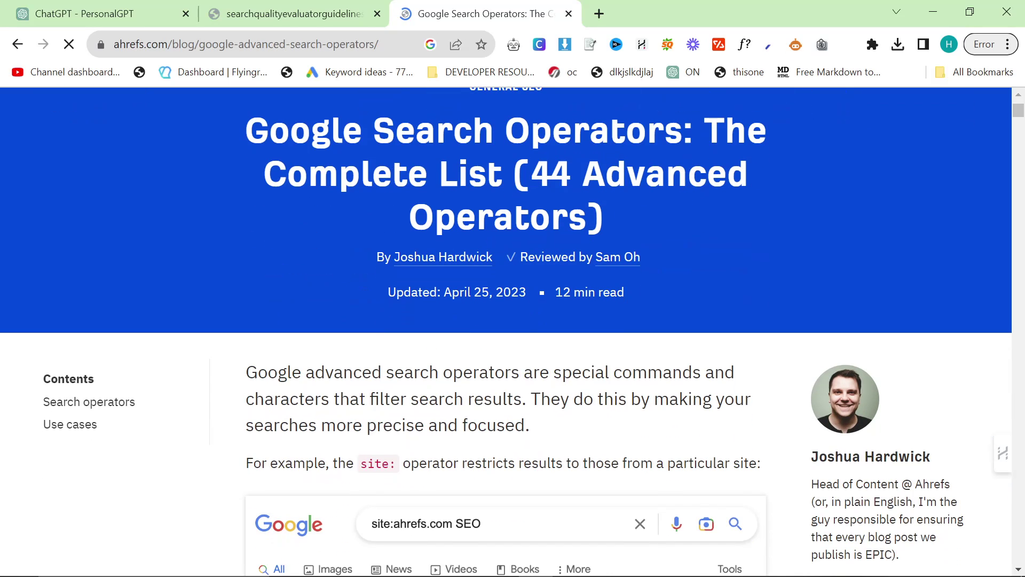
{"action": "key", "text": "ctrl+f"}
{"action": "type", "text": "file"}
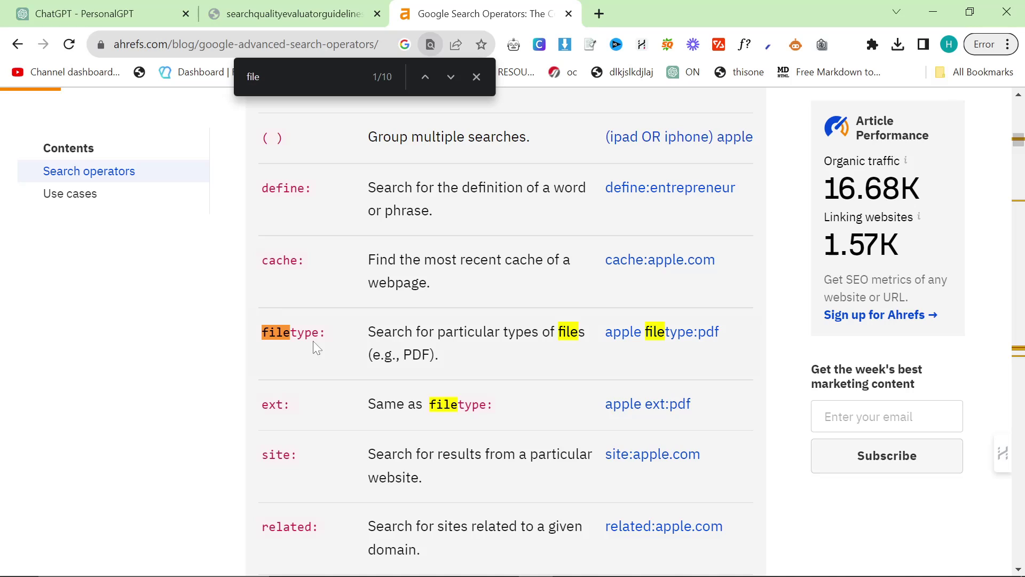
{"action": "left_click_drag", "start_coordinate": [326, 335], "coordinate": [254, 337]}
{"action": "key", "text": "ctrl+c"}
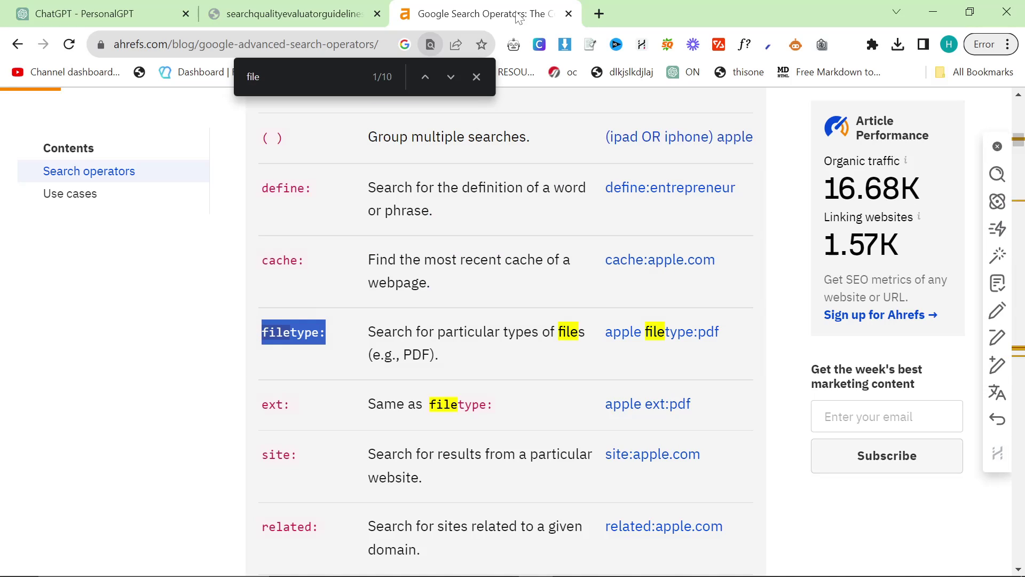
Search 'filetype:pdf intitle:classic menswear' in a new tab
{"action": "left_click", "coordinate": [600, 13]}
{"action": "key", "text": "ctrl+v"}
{"action": "type", "text": "p"}
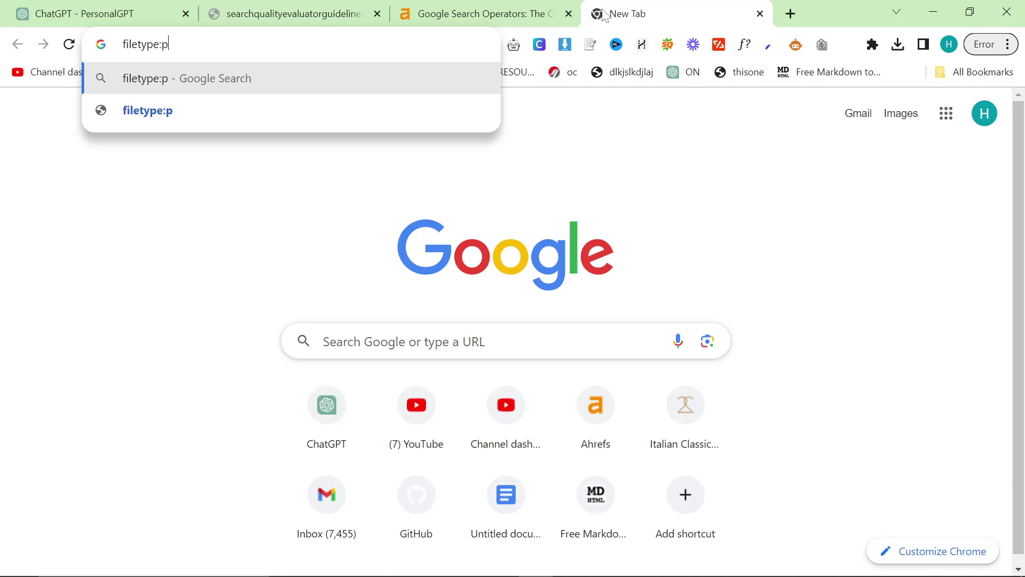
{"action": "type", "text": "df intitle:"}
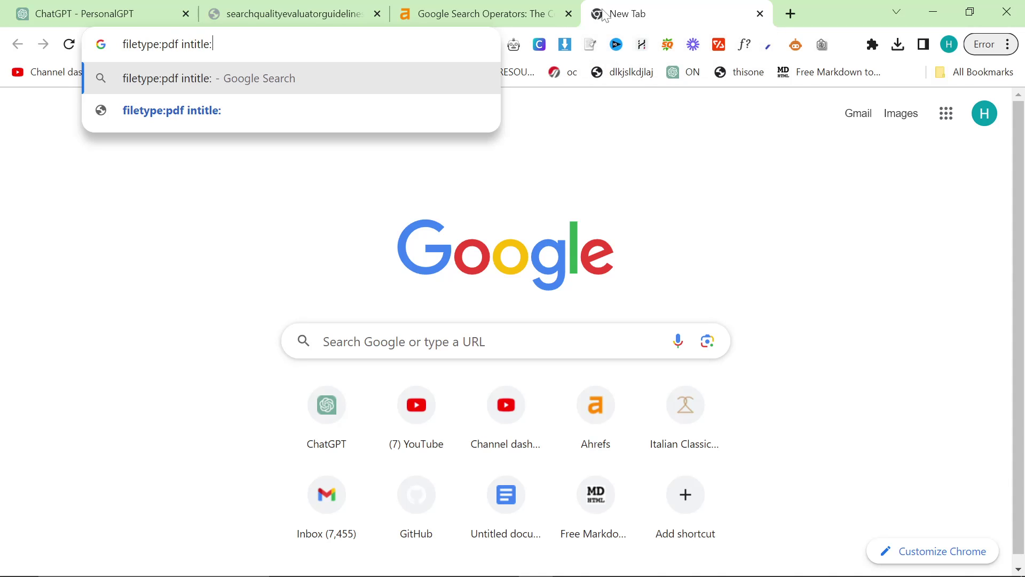
{"action": "type", "text": "classic menswear"}
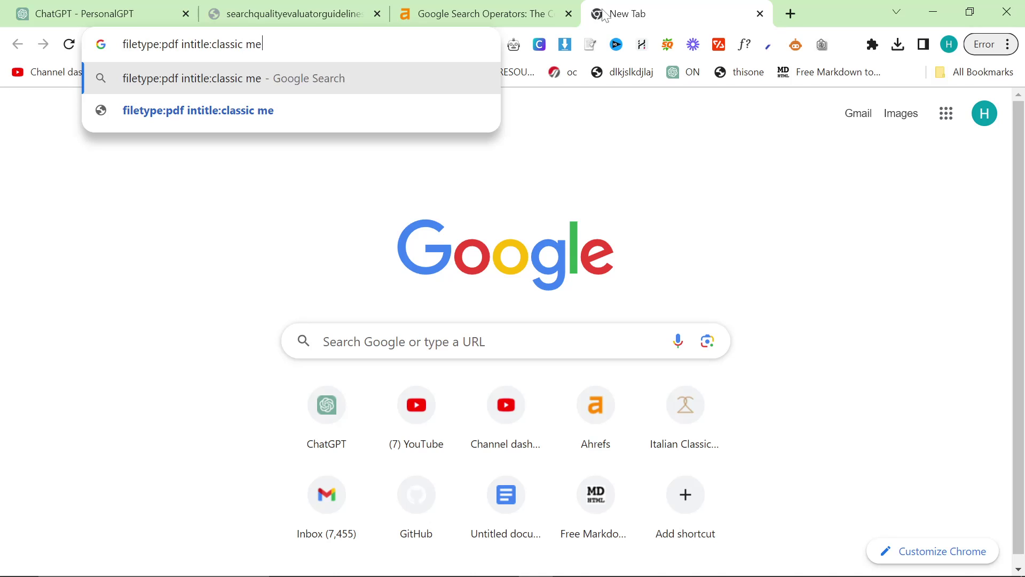
{"action": "key", "text": "Return"}
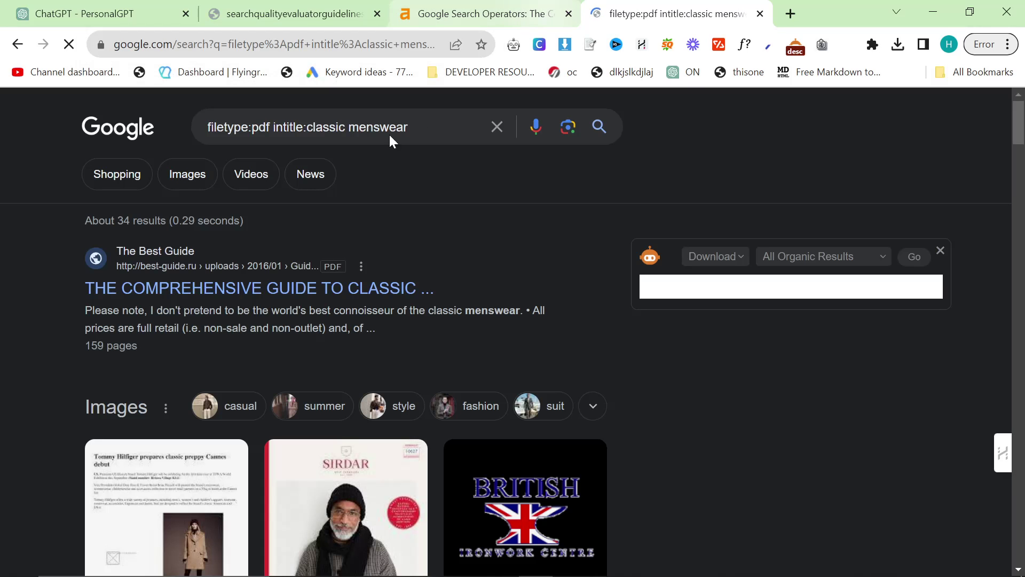
Open the top menswear guide PDF and the Classic Menswear Retail Letterhead result in new tabs
{"action": "left_click", "coordinate": [125, 302], "text": "ctrl"}
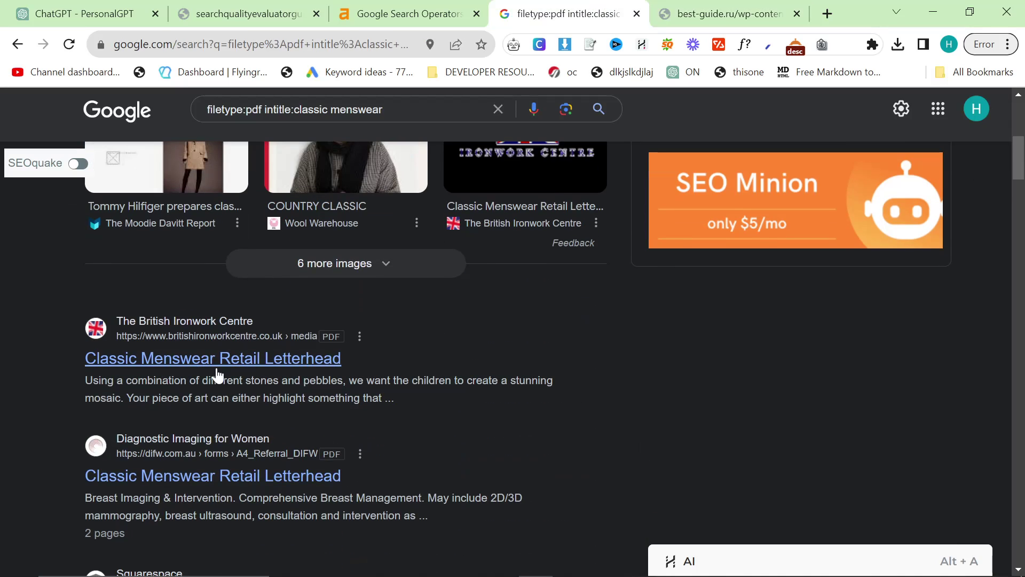
{"action": "middle_click", "coordinate": [204, 353]}
{"action": "scroll", "coordinate": [496, 316], "scroll_direction": "up", "scroll_amount": 5}
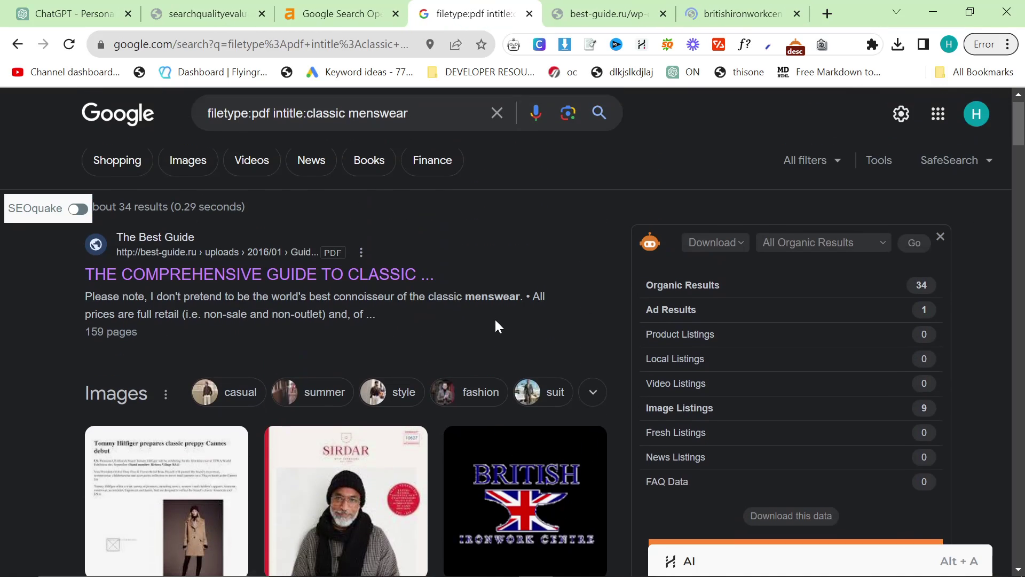
{"action": "scroll", "coordinate": [482, 322], "scroll_direction": "down", "scroll_amount": 5}
{"action": "scroll", "coordinate": [479, 322], "scroll_direction": "down", "scroll_amount": 2}
{"action": "left_click_drag", "start_coordinate": [172, 346], "coordinate": [507, 386]}
{"action": "left_click", "coordinate": [511, 389]}
Browse both PDFs and close the Classic Menswear Retail Letterhead tab
{"action": "left_click", "coordinate": [636, 15]}
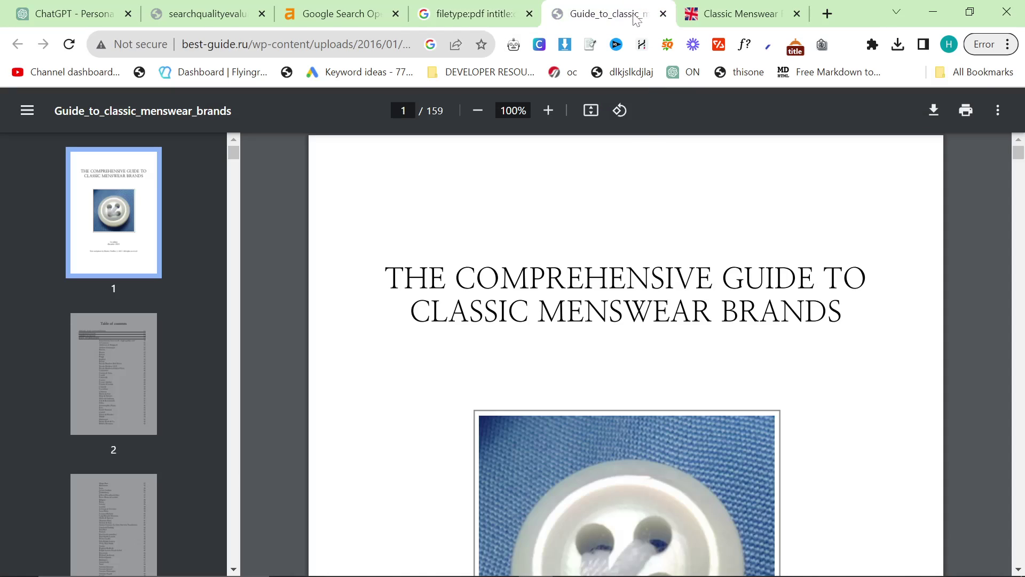
{"action": "scroll", "coordinate": [951, 200], "scroll_direction": "down", "scroll_amount": 12}
{"action": "left_click_drag", "start_coordinate": [1018, 154], "coordinate": [1016, 108]}
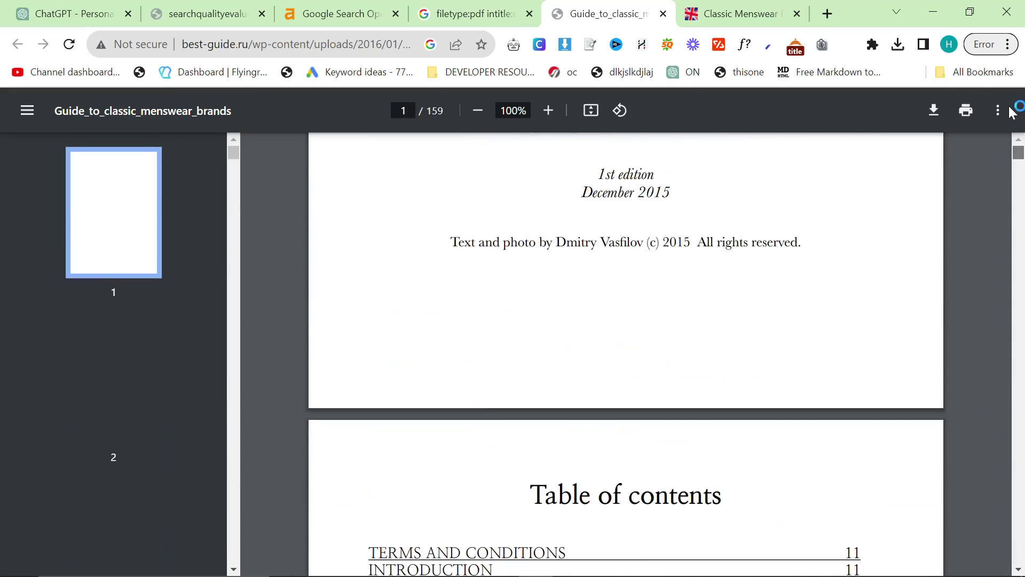
{"action": "left_click", "coordinate": [738, 8]}
{"action": "scroll", "coordinate": [626, 353], "scroll_direction": "down", "scroll_amount": 7}
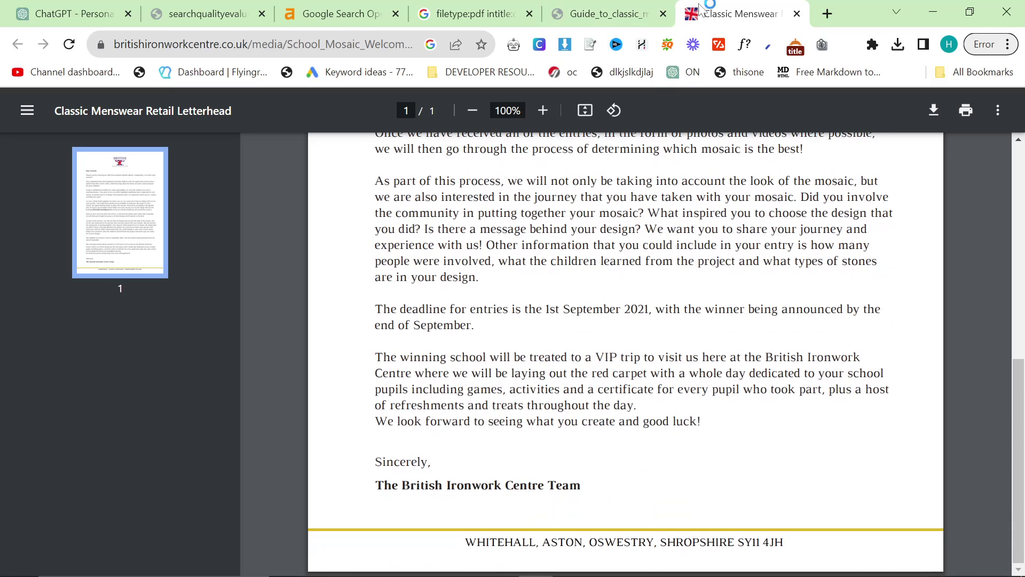
{"action": "left_click", "coordinate": [797, 13]}
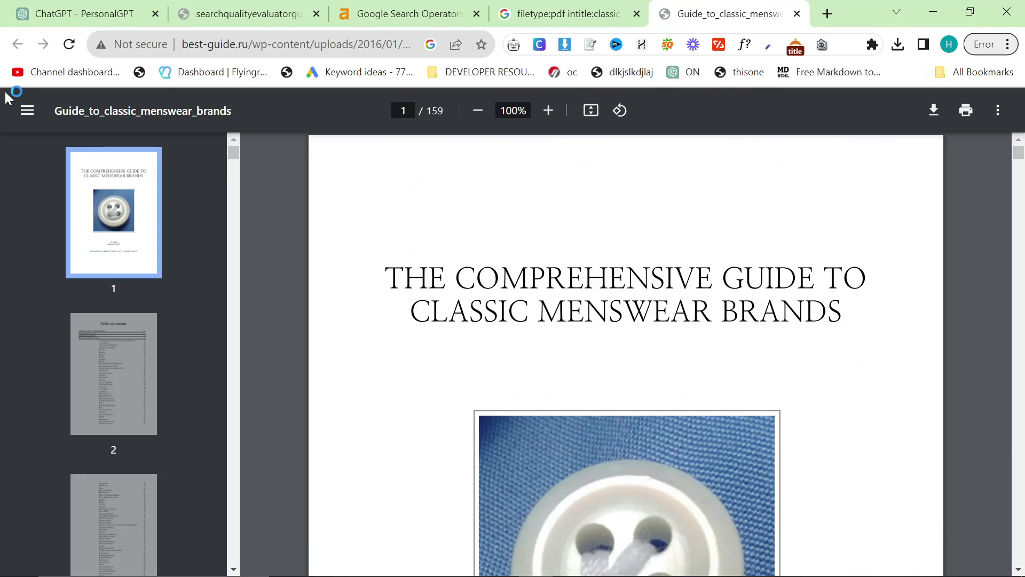
Back on the results, trim the query to 'filetype:pdf intitle:'
{"action": "left_click", "coordinate": [555, 13]}
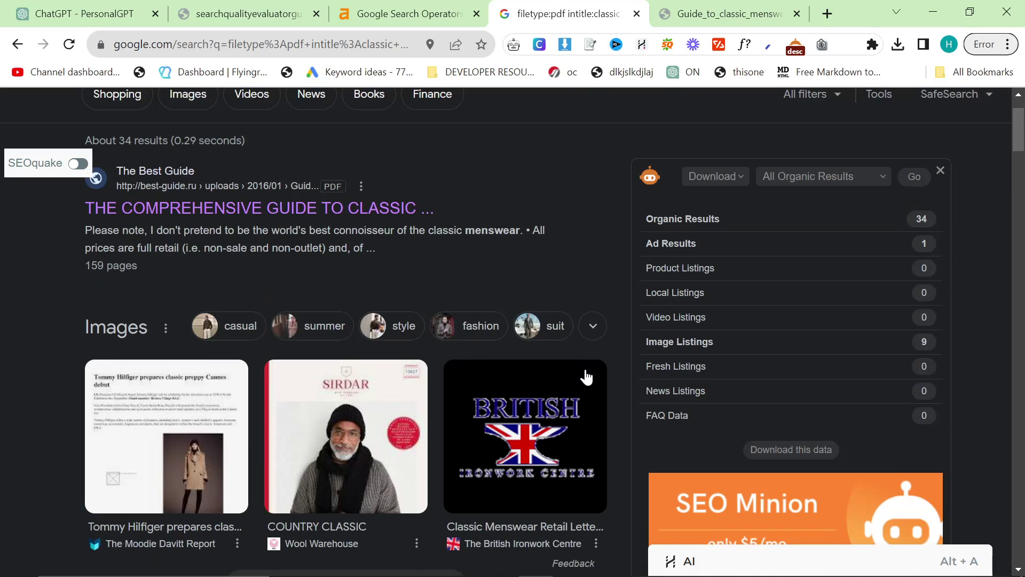
{"action": "scroll", "coordinate": [587, 377], "scroll_direction": "up", "scroll_amount": 1}
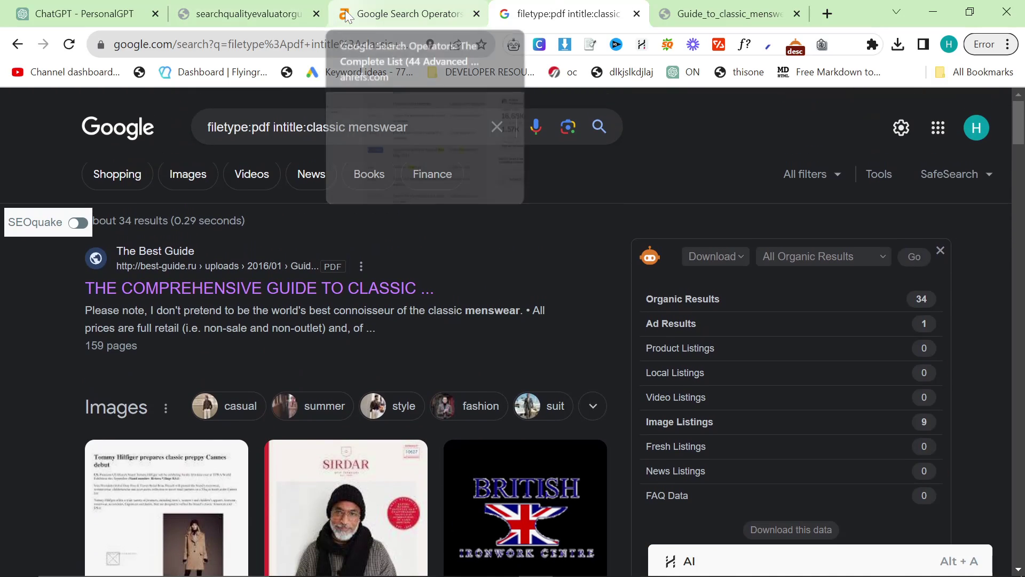
{"action": "scroll", "coordinate": [309, 344], "scroll_direction": "down", "scroll_amount": 15}
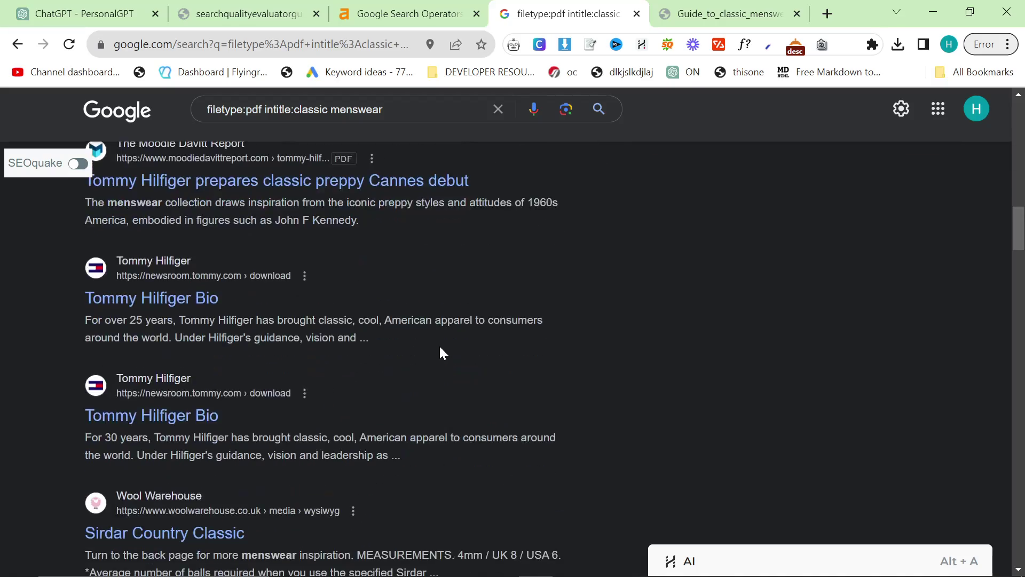
{"action": "scroll", "coordinate": [440, 348], "scroll_direction": "down", "scroll_amount": 20}
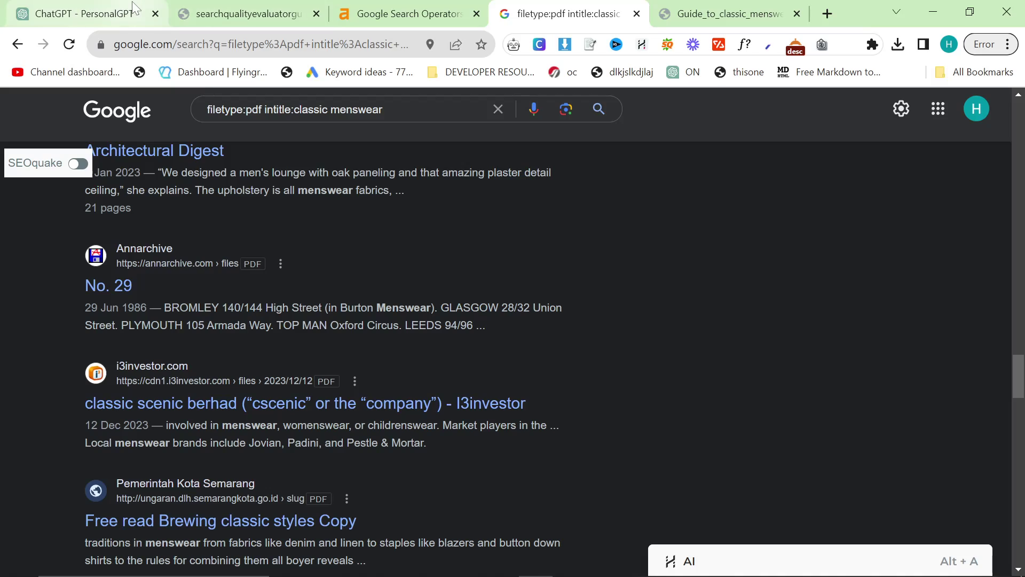
{"action": "scroll", "coordinate": [534, 358], "scroll_direction": "up", "scroll_amount": 1}
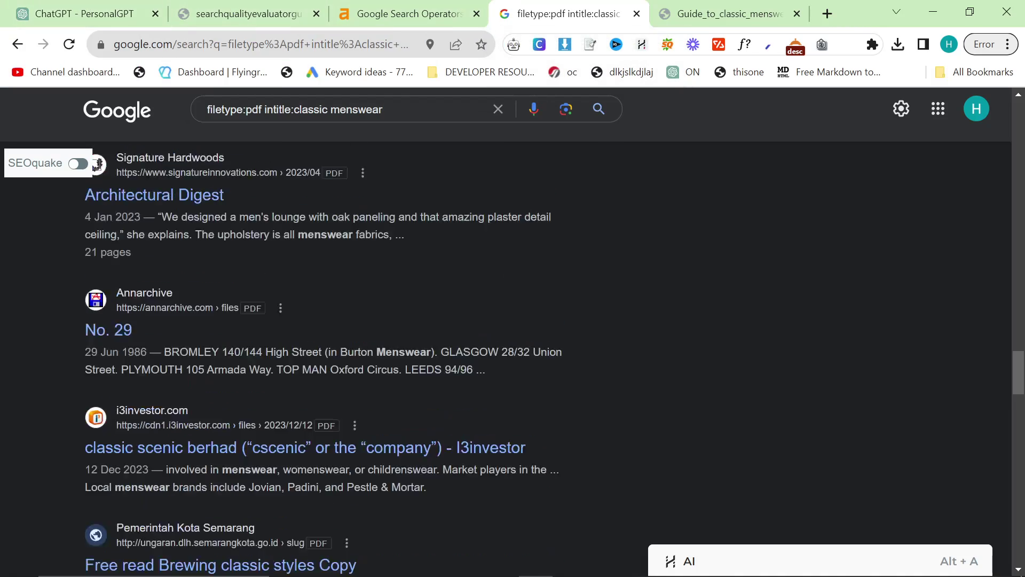
{"action": "scroll", "coordinate": [549, 279], "scroll_direction": "up", "scroll_amount": 20}
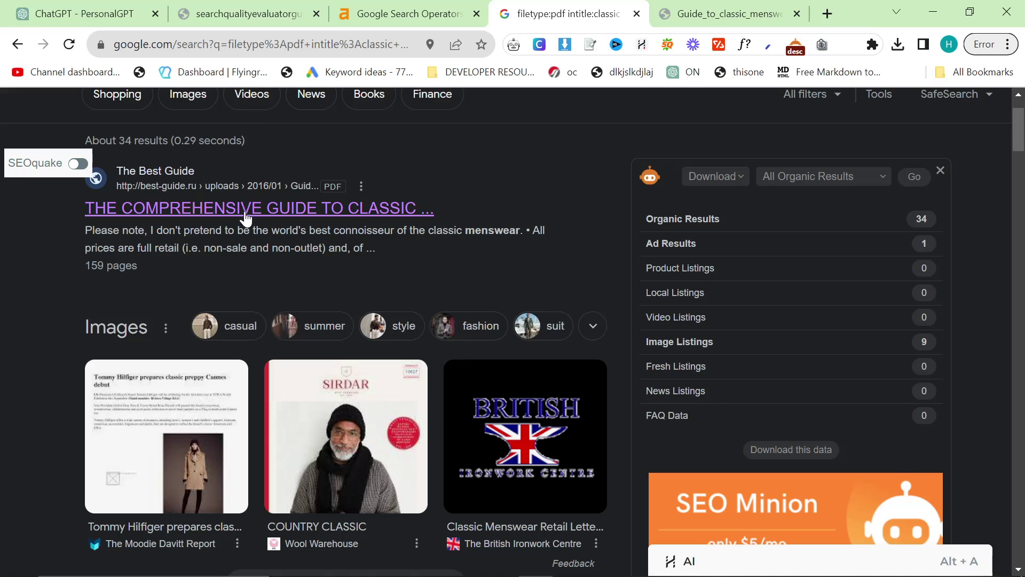
{"action": "scroll", "coordinate": [245, 216], "scroll_direction": "up", "scroll_amount": 2}
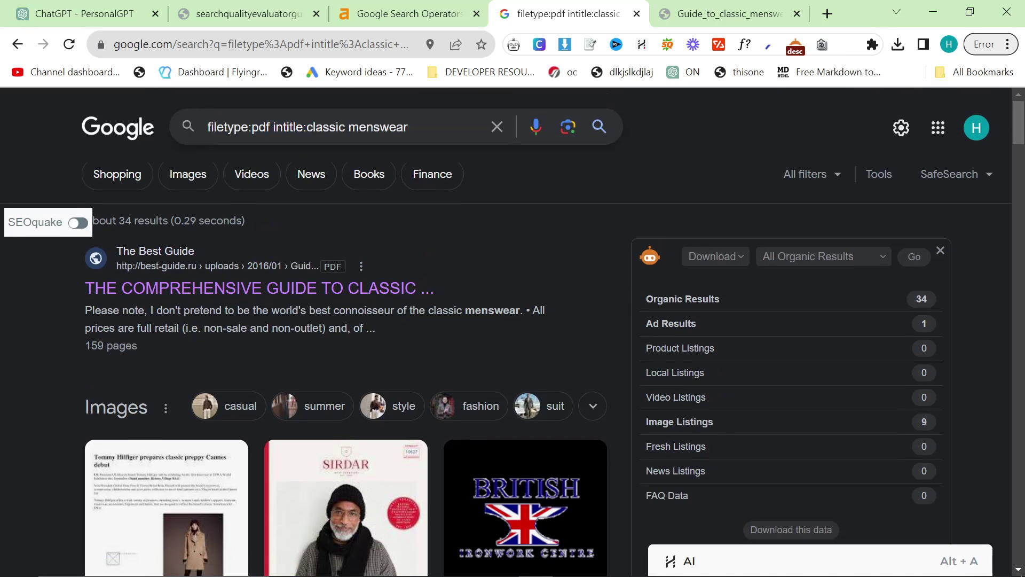
{"action": "left_click_drag", "start_coordinate": [308, 127], "coordinate": [550, 125]}
{"action": "key", "text": "BackSpace"}
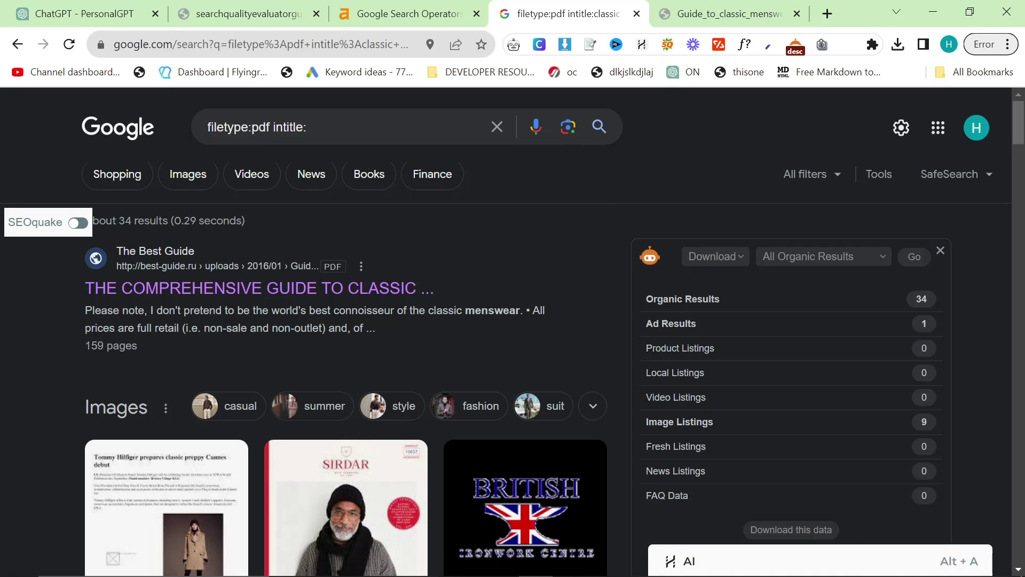
Show PersonalGPT's regenerated 2/2 answer on query specificity, briefly checking section 17.0 in the PDF
{"action": "key", "text": "ctrl+1"}
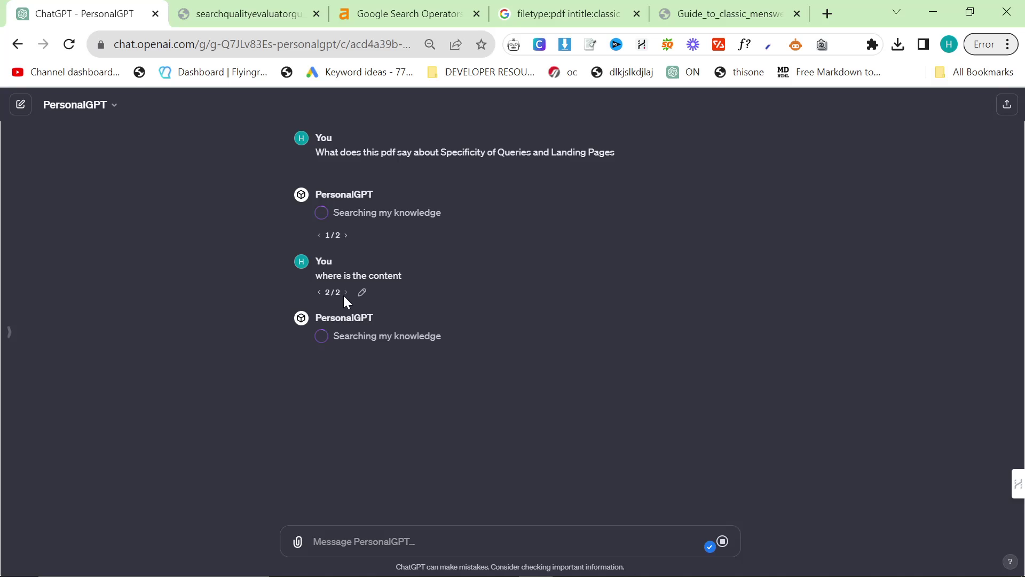
{"action": "left_click", "coordinate": [346, 235]}
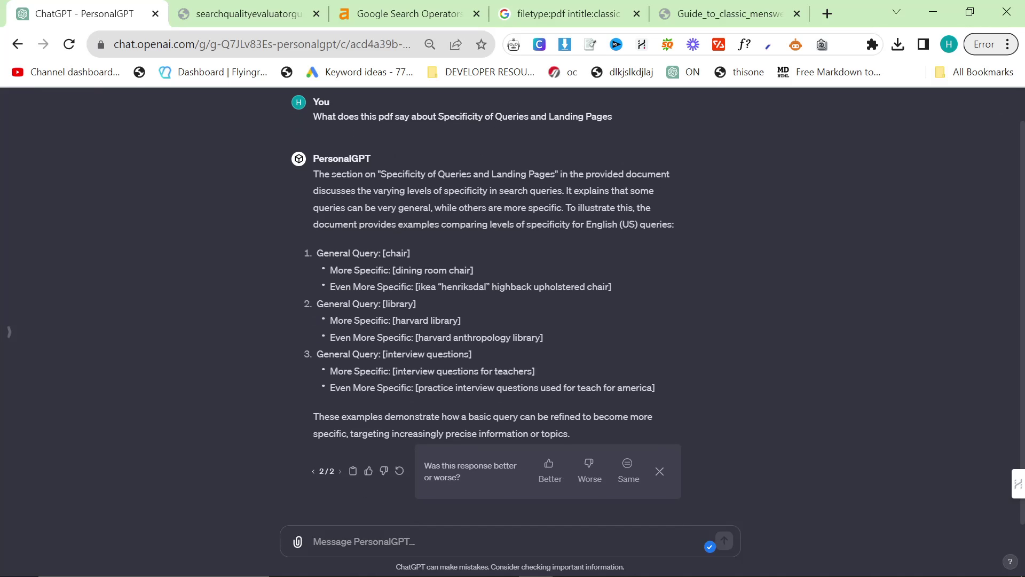
{"action": "key", "text": "ctrl+2"}
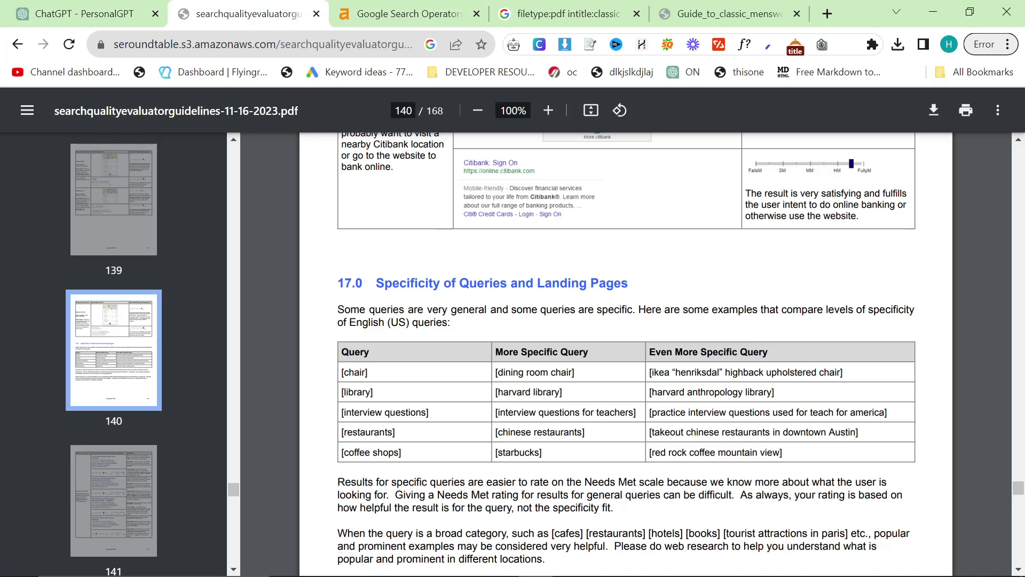
{"action": "scroll", "coordinate": [401, 250], "scroll_direction": "down", "scroll_amount": 1}
{"action": "key", "text": "ctrl+1"}
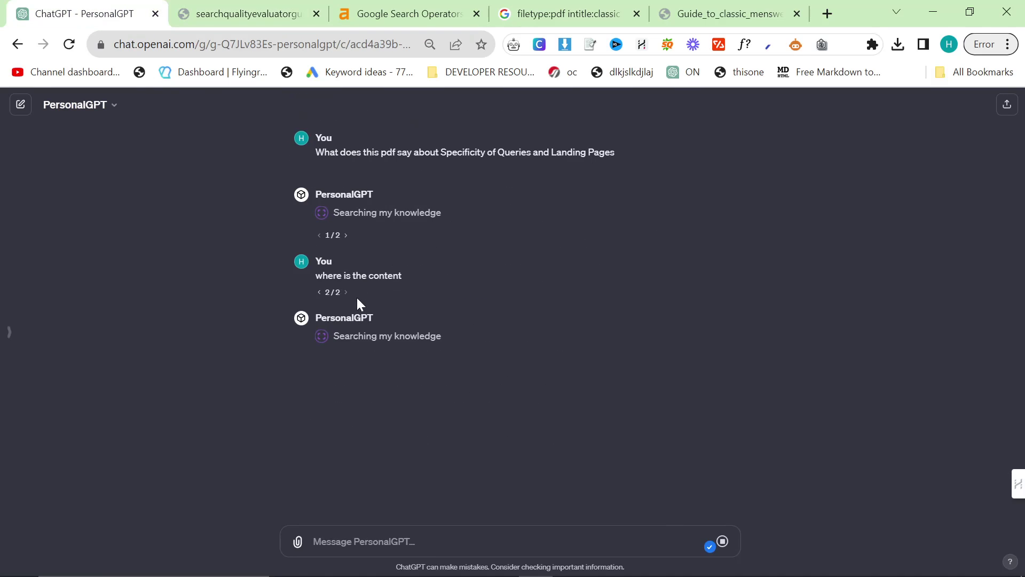
{"action": "left_click", "coordinate": [346, 236]}
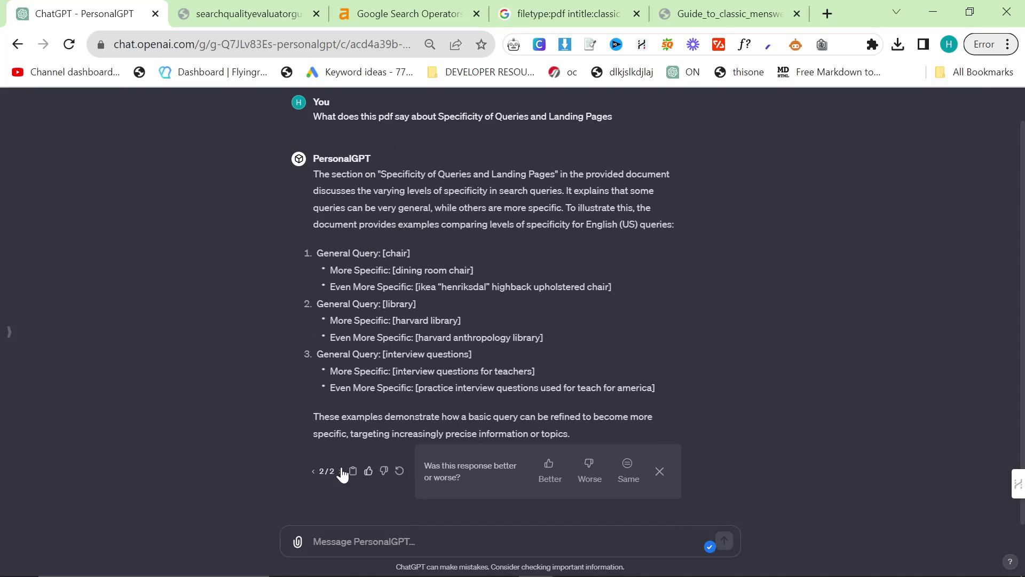
Paste PersonalGPT's Specificity answer into a new Notepad note and zoom out
{"action": "key", "text": "super"}
{"action": "type", "text": "note"}
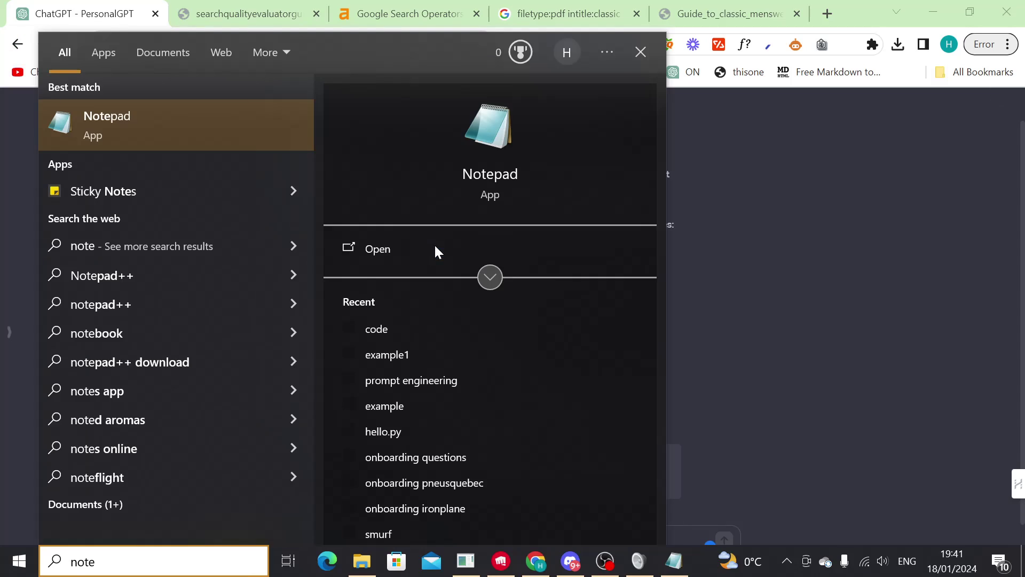
{"action": "left_click", "coordinate": [162, 137]}
{"action": "key", "text": "ctrl+v"}
{"action": "key", "text": "ctrl+minus"}
{"action": "key", "text": "ctrl+minus"}
{"action": "key", "text": "ctrl+minus"}
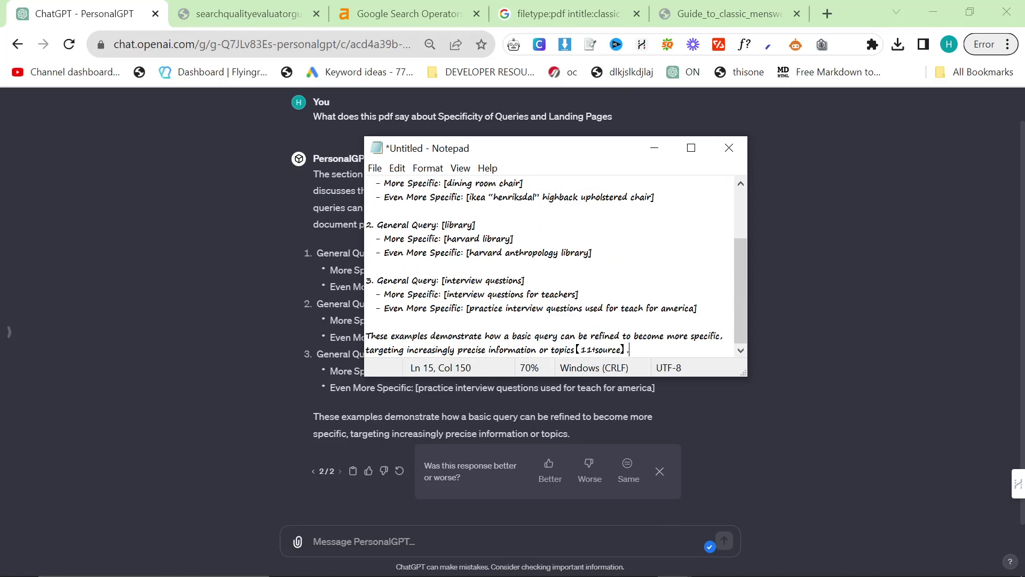
{"action": "scroll", "coordinate": [550, 262], "scroll_direction": "up", "scroll_amount": 5}
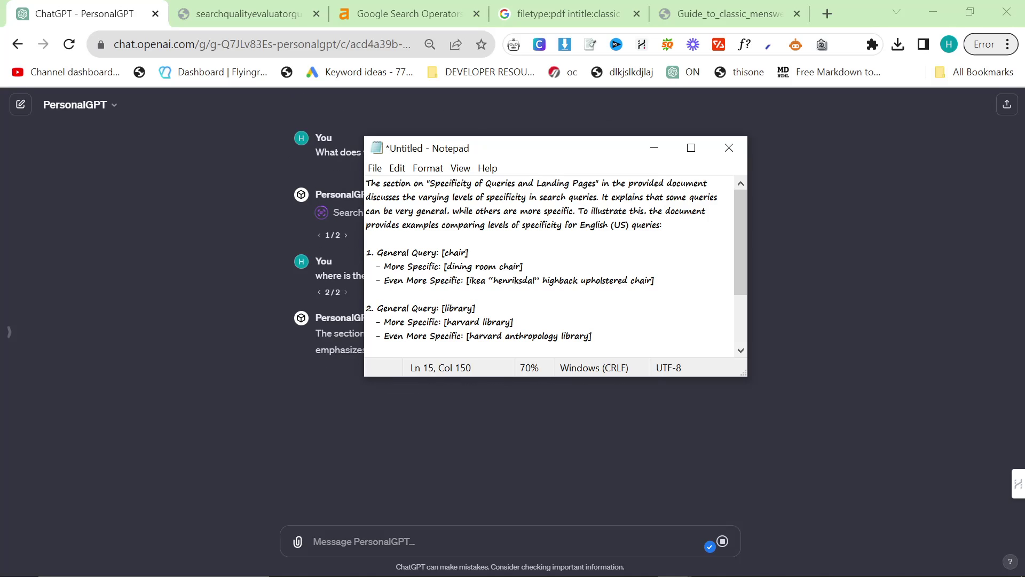
Select the summary's opening lines, then bring up the guidelines PDF to compare
{"action": "left_click_drag", "start_coordinate": [367, 211], "coordinate": [484, 225]}
{"action": "left_click", "coordinate": [484, 225]}
{"action": "left_click_drag", "start_coordinate": [366, 211], "coordinate": [601, 225]}
{"action": "left_click", "coordinate": [600, 225]}
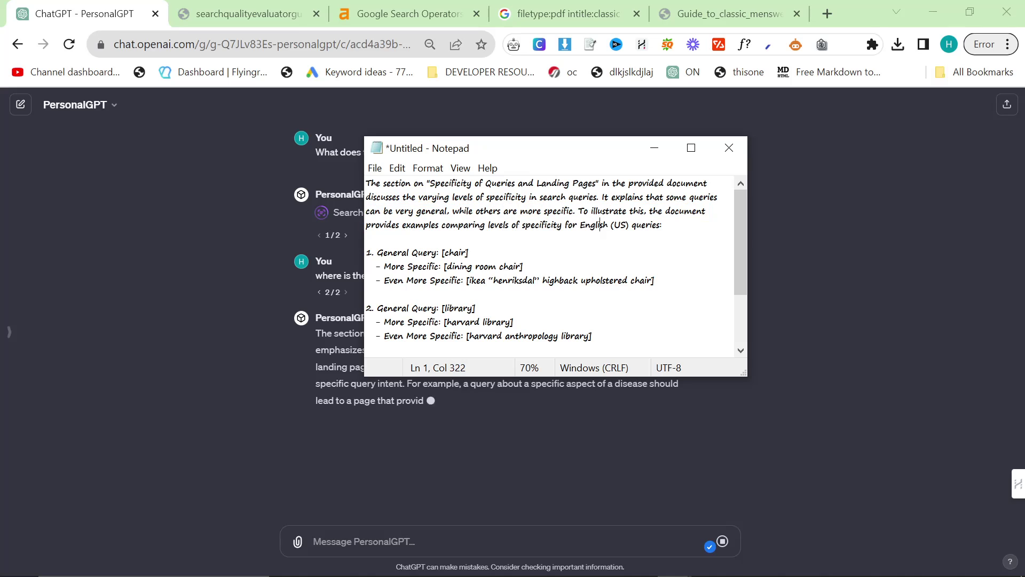
{"action": "left_click", "coordinate": [218, 5]}
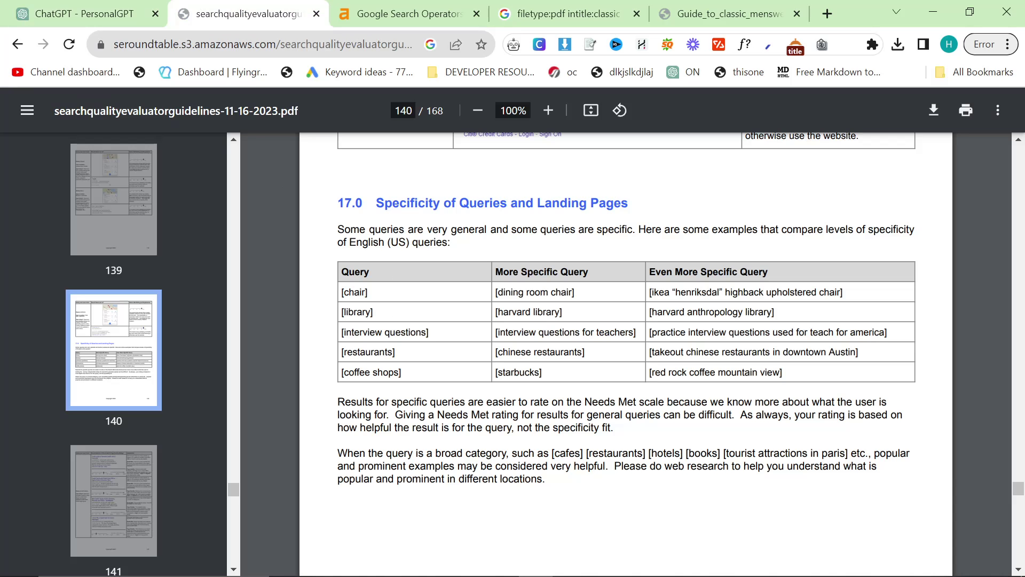
Compare section 17.0's introductory sentence on page 140 with the Notepad summary
{"action": "left_click_drag", "start_coordinate": [338, 243], "coordinate": [900, 231]}
{"action": "left_click", "coordinate": [517, 231]}
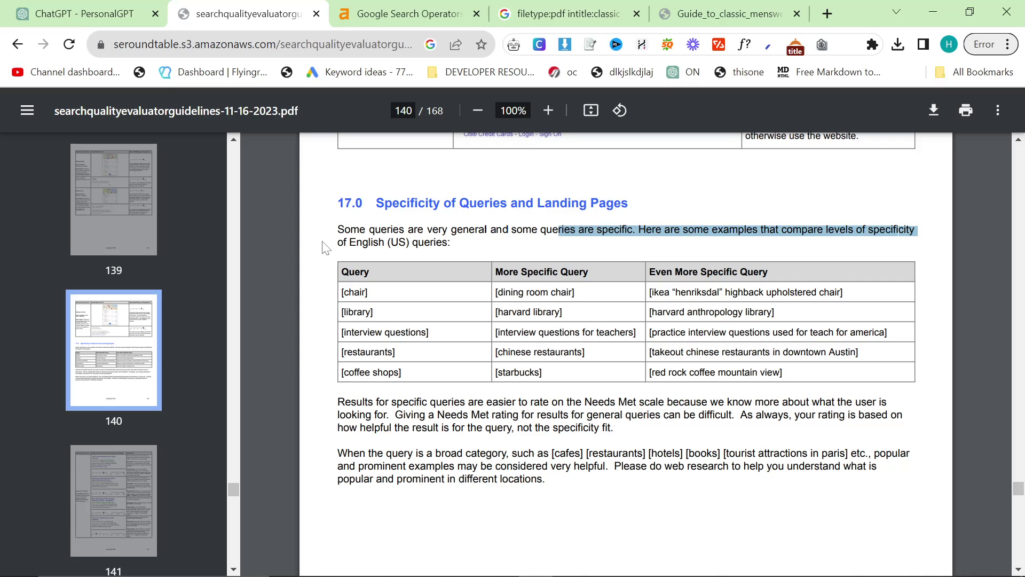
{"action": "left_click", "coordinate": [465, 232]}
{"action": "double_click", "coordinate": [469, 230]}
{"action": "left_click", "coordinate": [468, 231]}
{"action": "key", "text": "alt+Tab"}
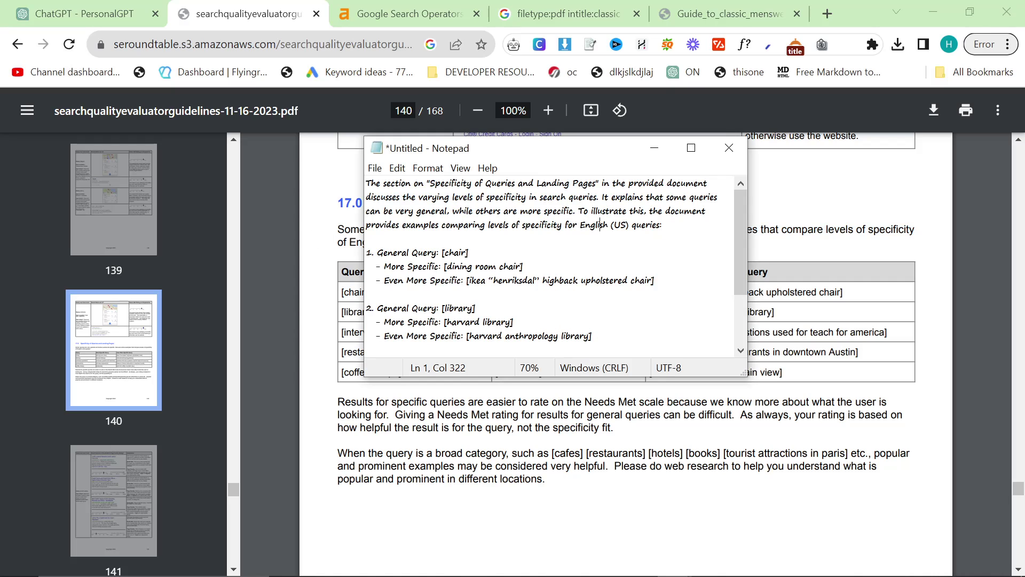
{"action": "scroll", "coordinate": [600, 183], "scroll_direction": "down", "scroll_amount": 1}
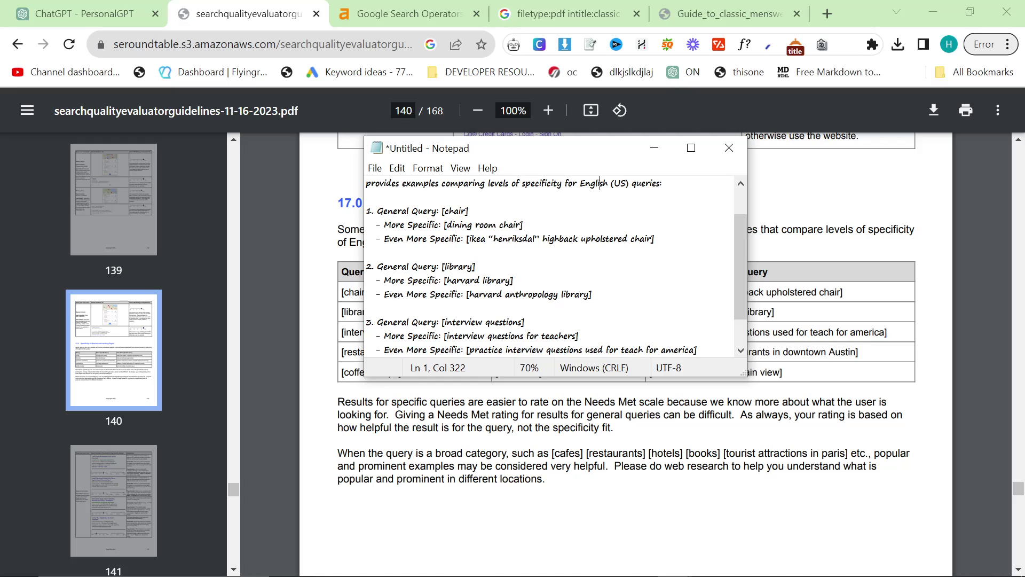
{"action": "key", "text": "alt+Tab"}
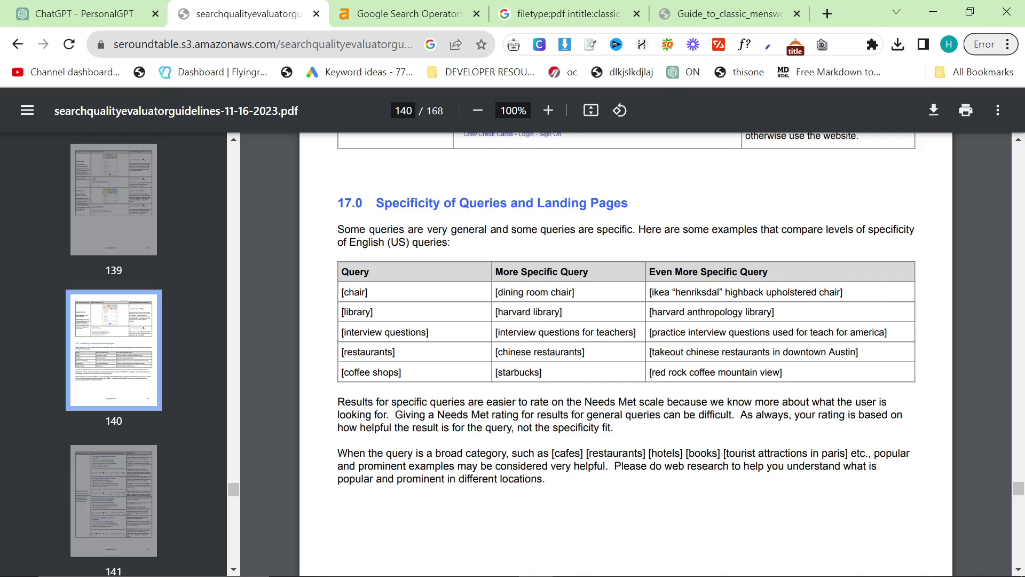
Select the chair example row in section 17.0's table and check it against PersonalGPT's answer
{"action": "left_click_drag", "start_coordinate": [368, 292], "coordinate": [869, 295]}
{"action": "left_click", "coordinate": [869, 296]}
{"action": "scroll", "coordinate": [877, 349], "scroll_direction": "down", "scroll_amount": 6}
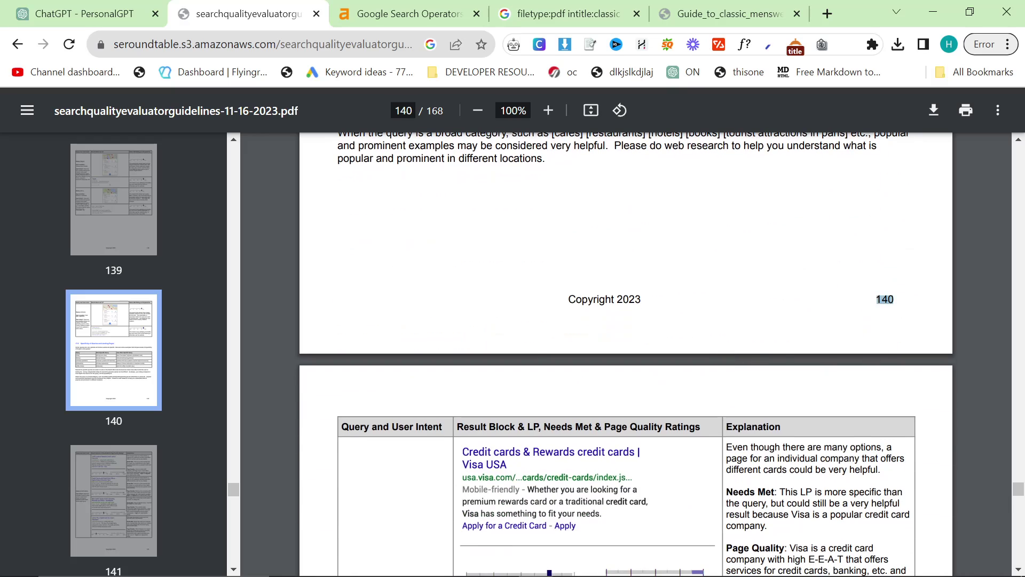
{"action": "scroll", "coordinate": [773, 332], "scroll_direction": "up", "scroll_amount": 2}
{"action": "left_click", "coordinate": [113, 15]}
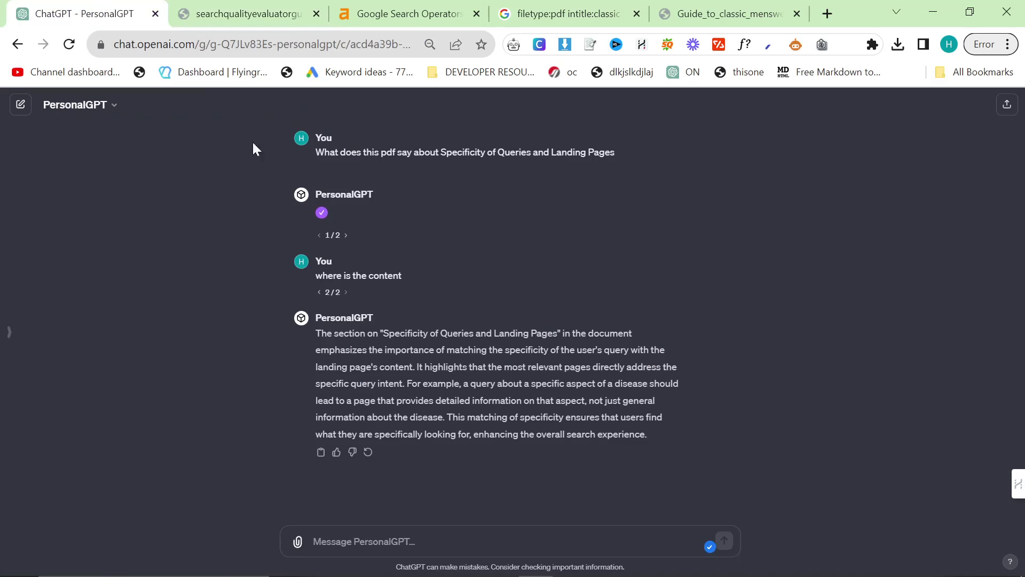
{"action": "left_click", "coordinate": [243, 15]}
Review PersonalGPT's whole answer paragraph, then return to the earlier Google PDF search results
{"action": "scroll", "coordinate": [322, 210], "scroll_direction": "up", "scroll_amount": 3}
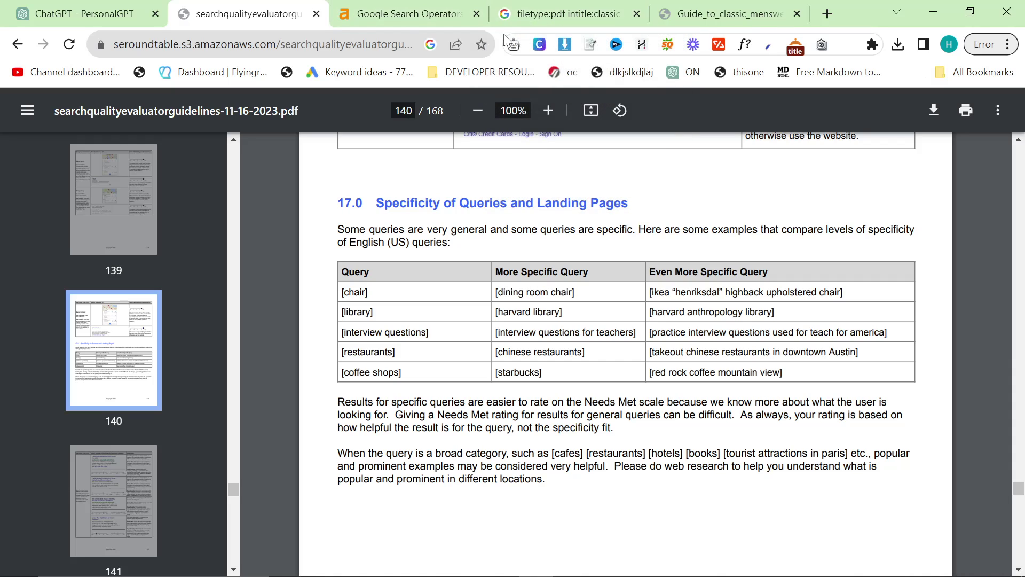
{"action": "mouse_move", "coordinate": [591, 24]}
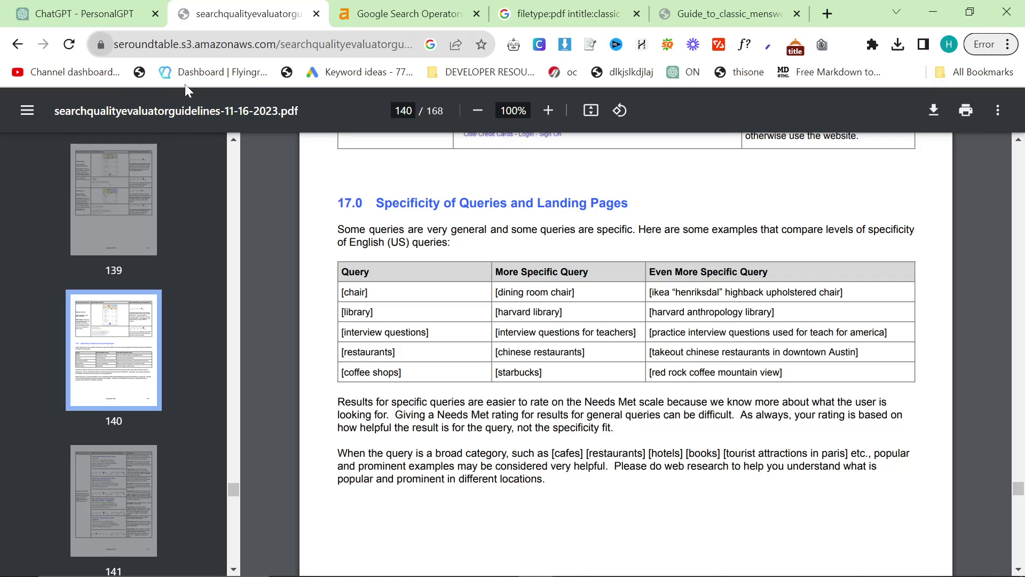
{"action": "left_click", "coordinate": [113, 7]}
{"action": "left_click_drag", "start_coordinate": [302, 304], "coordinate": [703, 430]}
{"action": "left_click", "coordinate": [709, 418]}
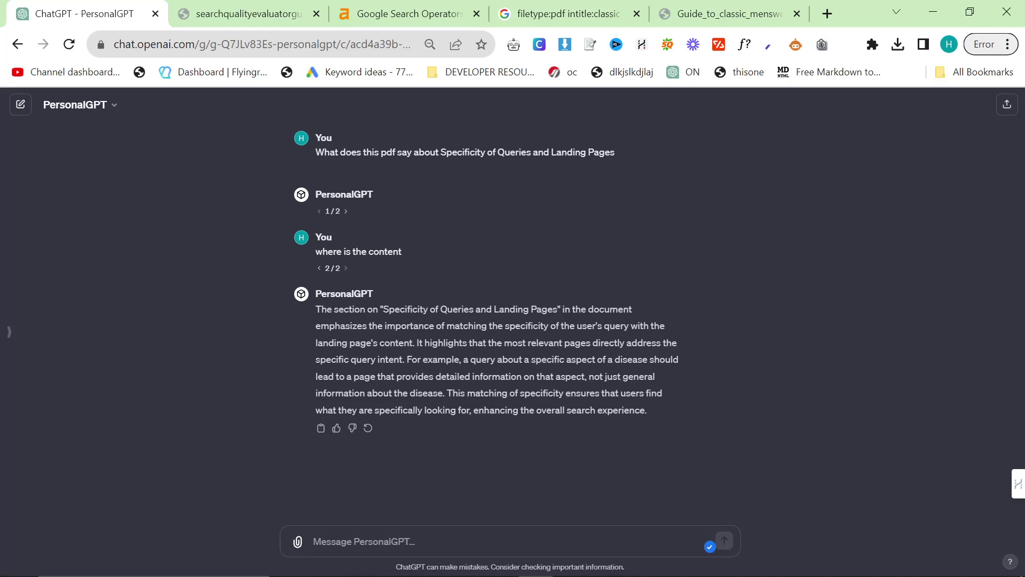
{"action": "left_click", "coordinate": [526, 11]}
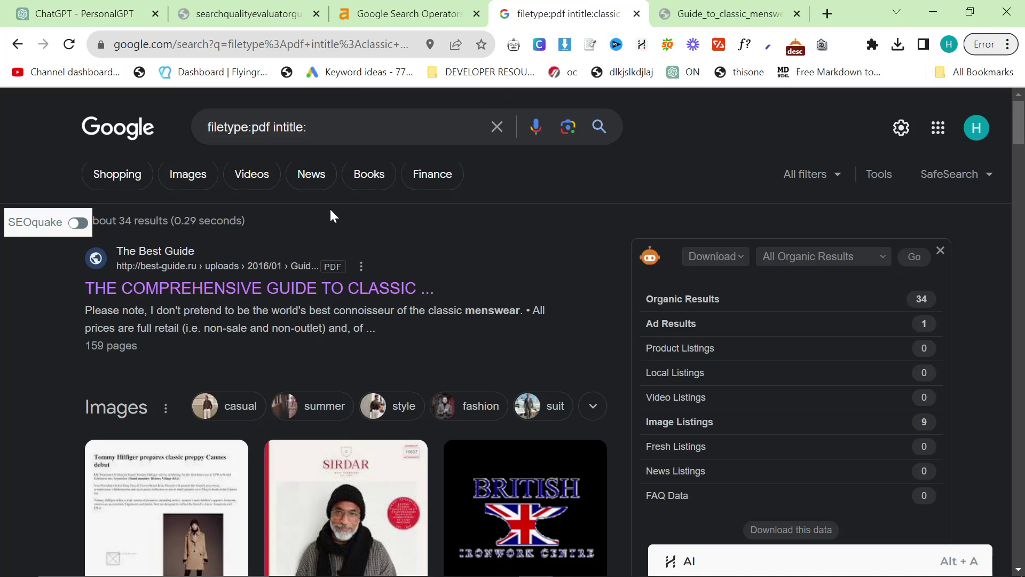
Search 'filetype:pdf intitle:surgical instruments' and open the TeachMeSurgery and facs.org results in background tabs
{"action": "left_click", "coordinate": [320, 127]}
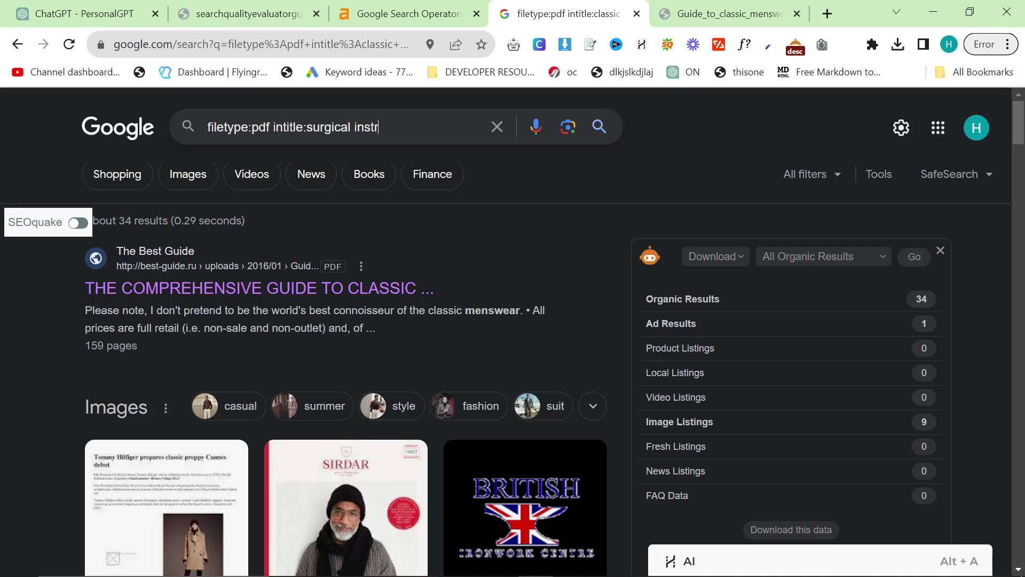
{"action": "key", "text": "Return"}
{"action": "scroll", "coordinate": [175, 275], "scroll_direction": "down", "scroll_amount": 5}
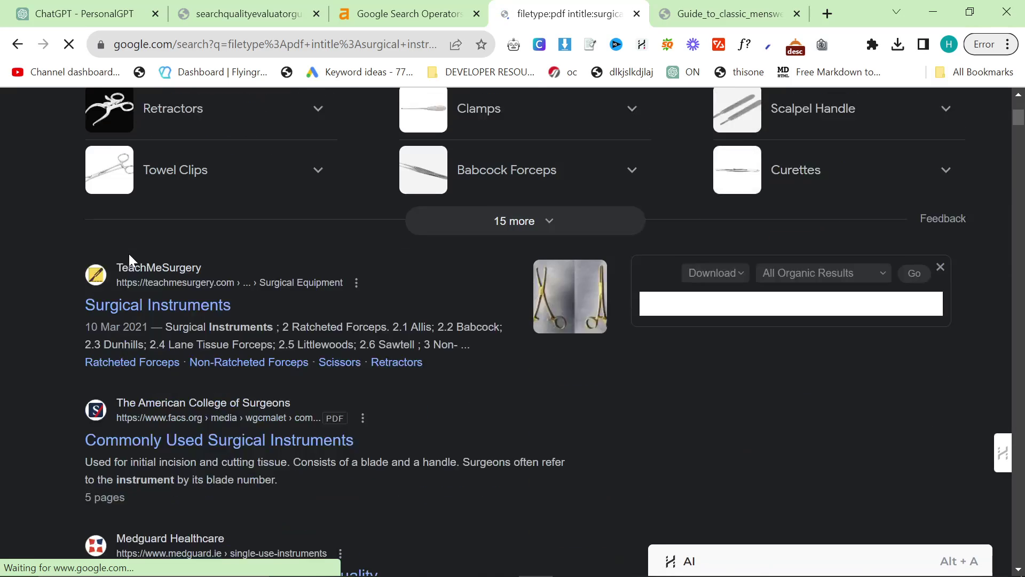
{"action": "scroll", "coordinate": [238, 323], "scroll_direction": "up", "scroll_amount": 4}
{"action": "scroll", "coordinate": [235, 323], "scroll_direction": "down", "scroll_amount": 5}
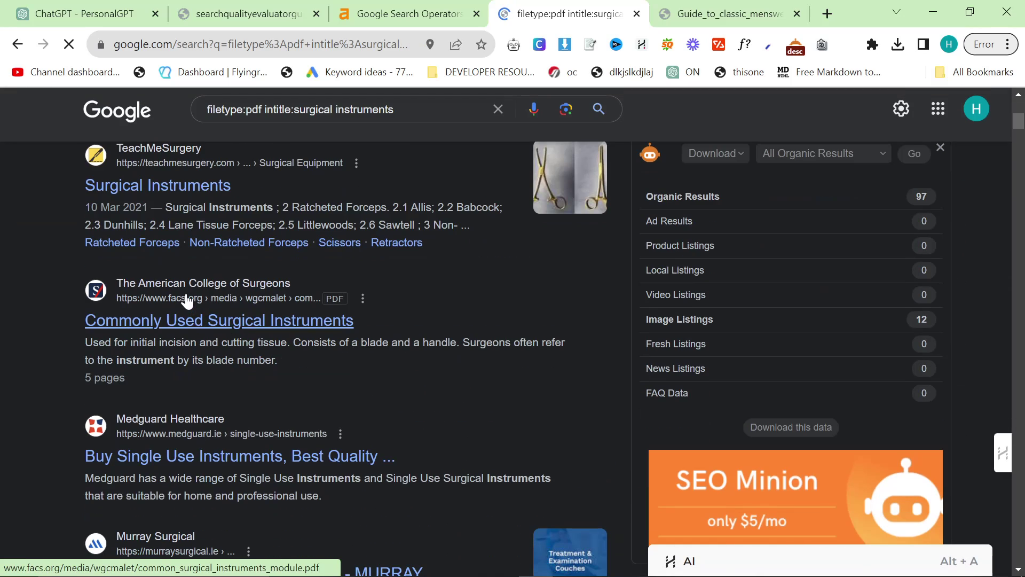
{"action": "middle_click", "coordinate": [198, 186]}
{"action": "middle_click", "coordinate": [262, 322]}
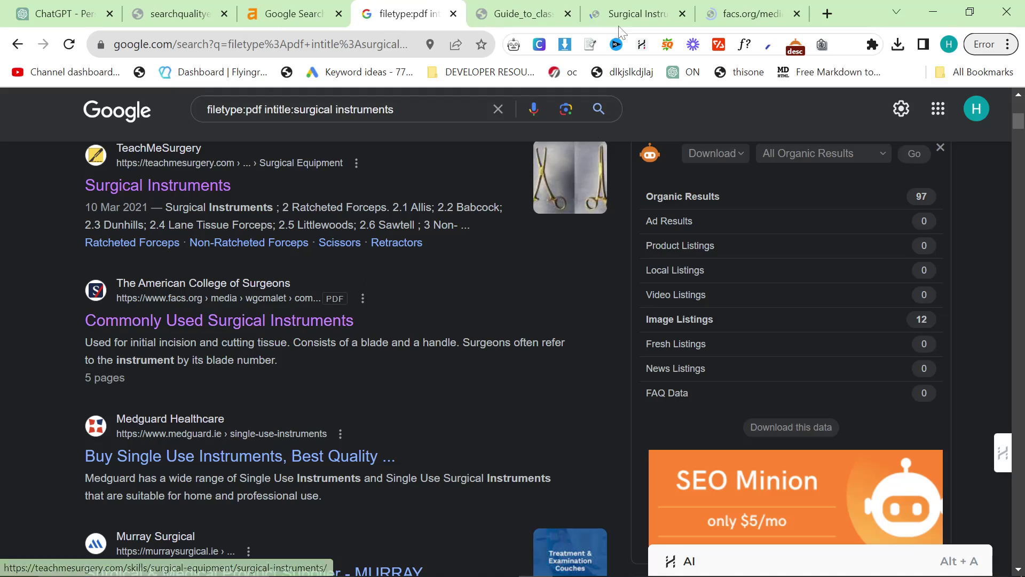
Read the Commonly Used Surgical Instruments PDF from facs.org through page 5
{"action": "left_click", "coordinate": [727, 10]}
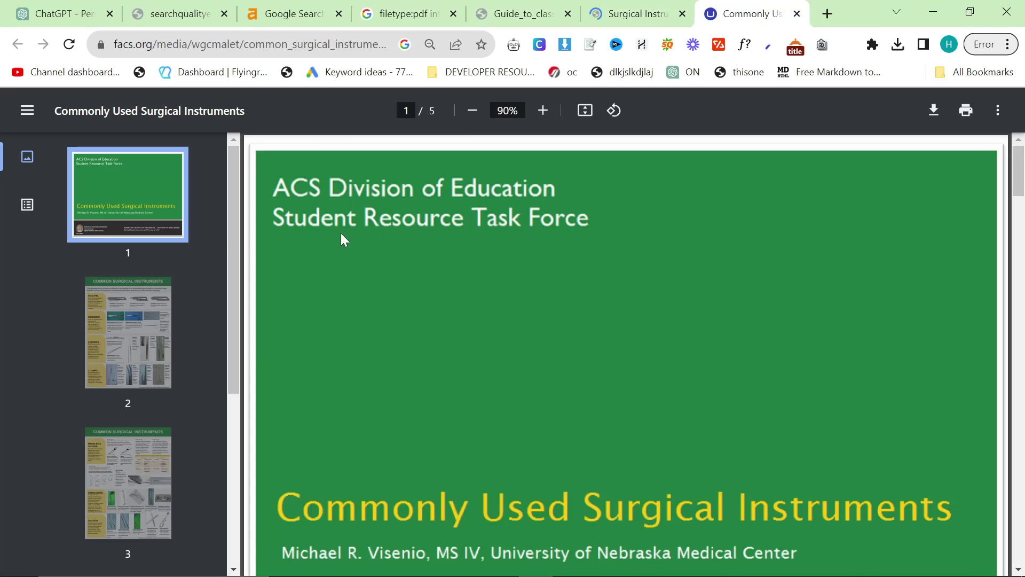
{"action": "scroll", "coordinate": [279, 423], "scroll_direction": "down", "scroll_amount": 15}
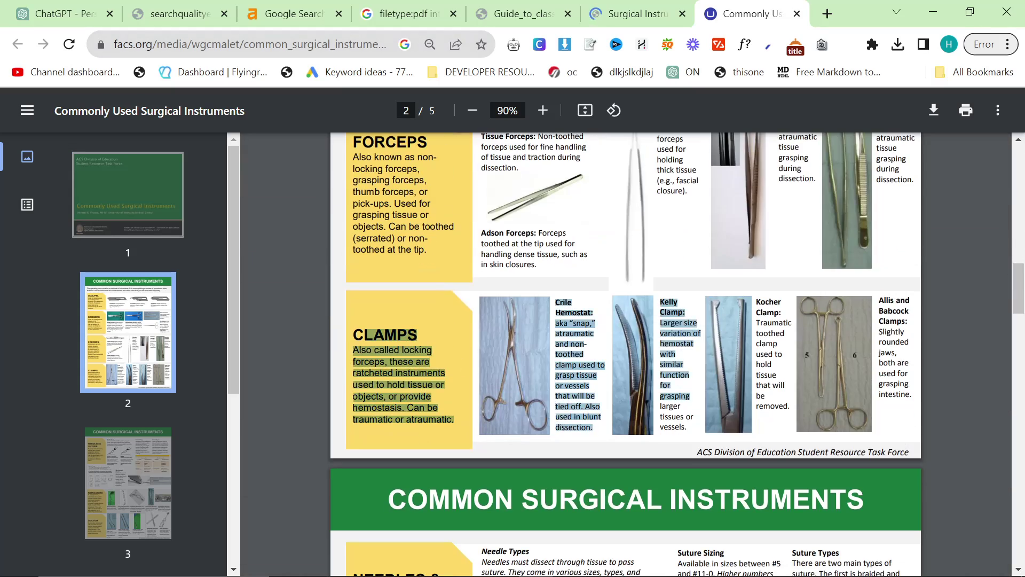
{"action": "scroll", "coordinate": [613, 397], "scroll_direction": "down", "scroll_amount": 20}
{"action": "scroll", "coordinate": [613, 396], "scroll_direction": "down", "scroll_amount": 10}
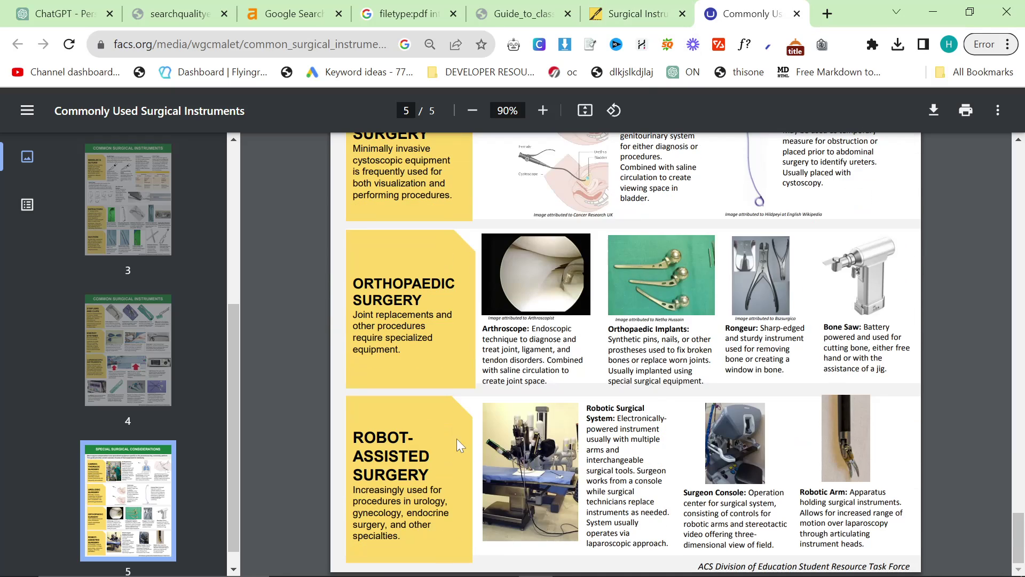
{"action": "scroll", "coordinate": [454, 431], "scroll_direction": "up", "scroll_amount": 10}
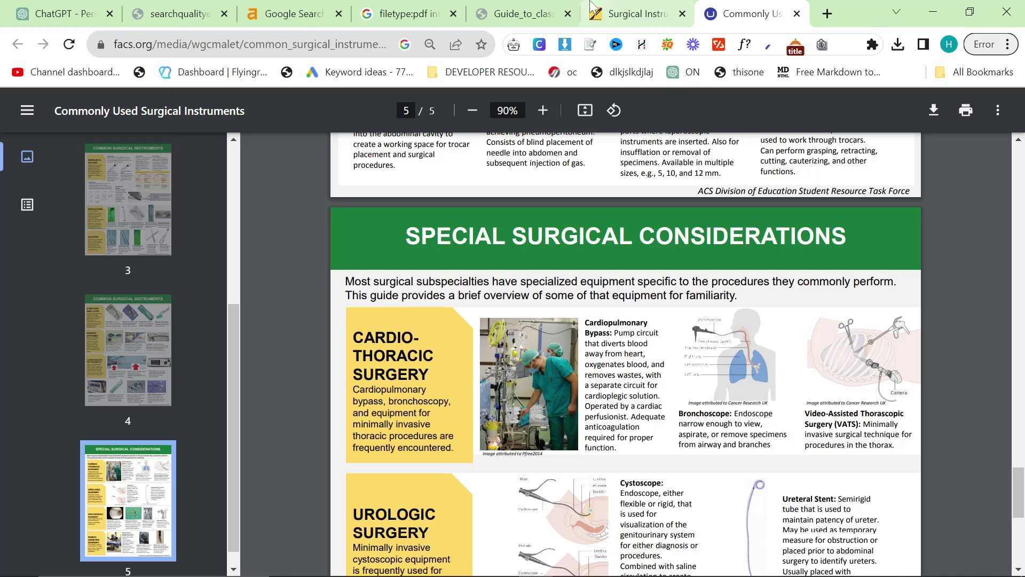
View the TeachMeSurgery Surgical Instruments page after dismissing its consent dialog
{"action": "left_click", "coordinate": [652, 14]}
{"action": "left_click", "coordinate": [593, 457]}
{"action": "scroll", "coordinate": [536, 407], "scroll_direction": "down", "scroll_amount": 8}
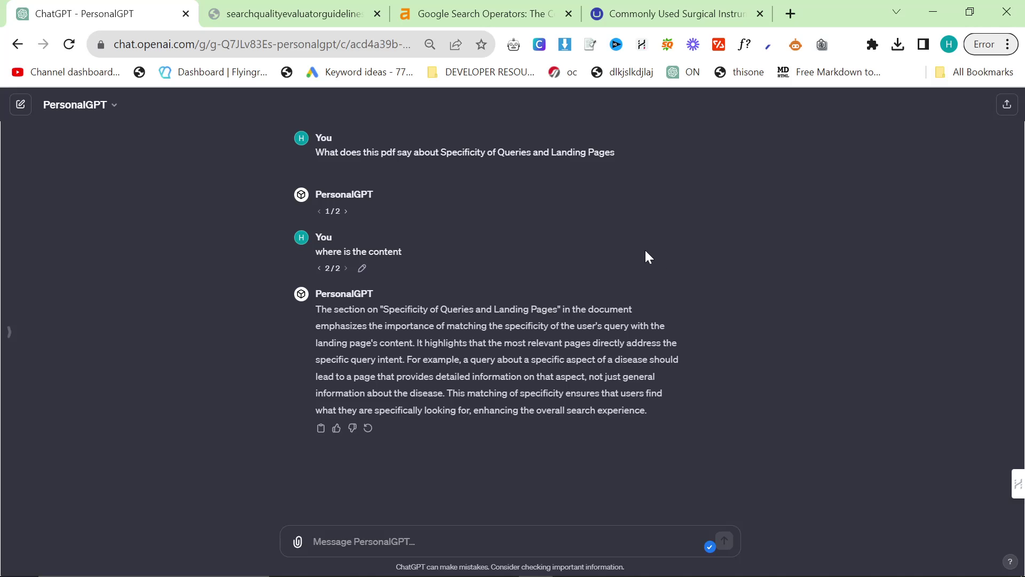
Scroll the guidelines PDF back through its table of contents, pages 1 to 3
{"action": "left_click", "coordinate": [293, 14]}
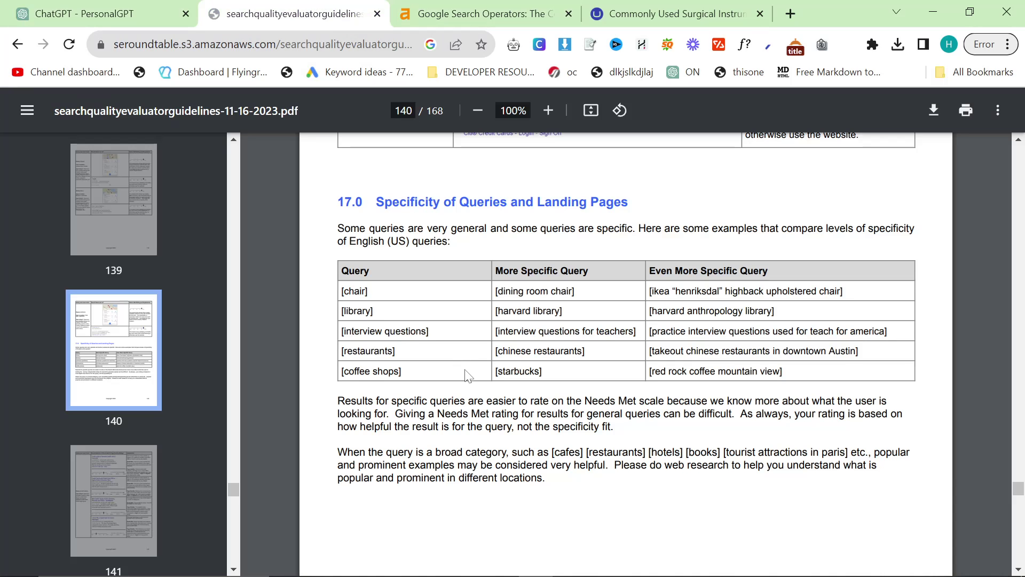
{"action": "scroll", "coordinate": [626, 354], "scroll_direction": "up", "scroll_amount": 15}
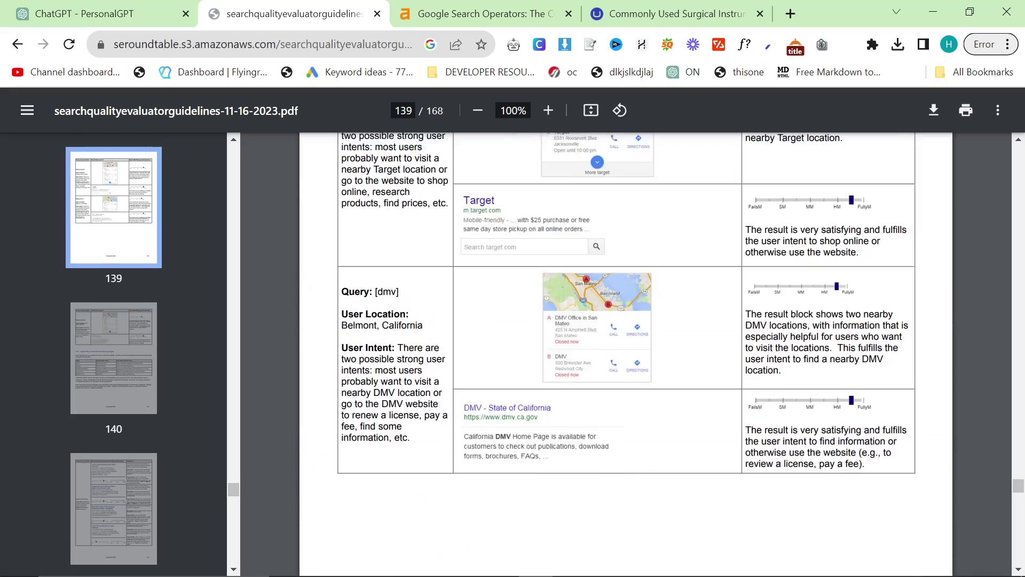
{"action": "scroll", "coordinate": [626, 354], "scroll_direction": "up", "scroll_amount": 8}
{"action": "scroll", "coordinate": [599, 416], "scroll_direction": "up", "scroll_amount": 20}
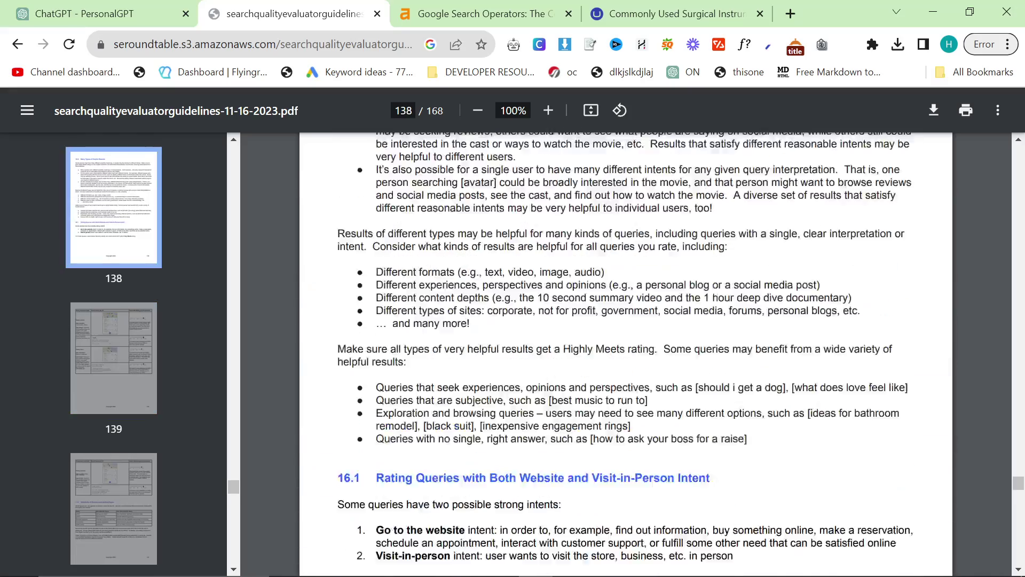
{"action": "scroll", "coordinate": [626, 354], "scroll_direction": "up", "scroll_amount": 14}
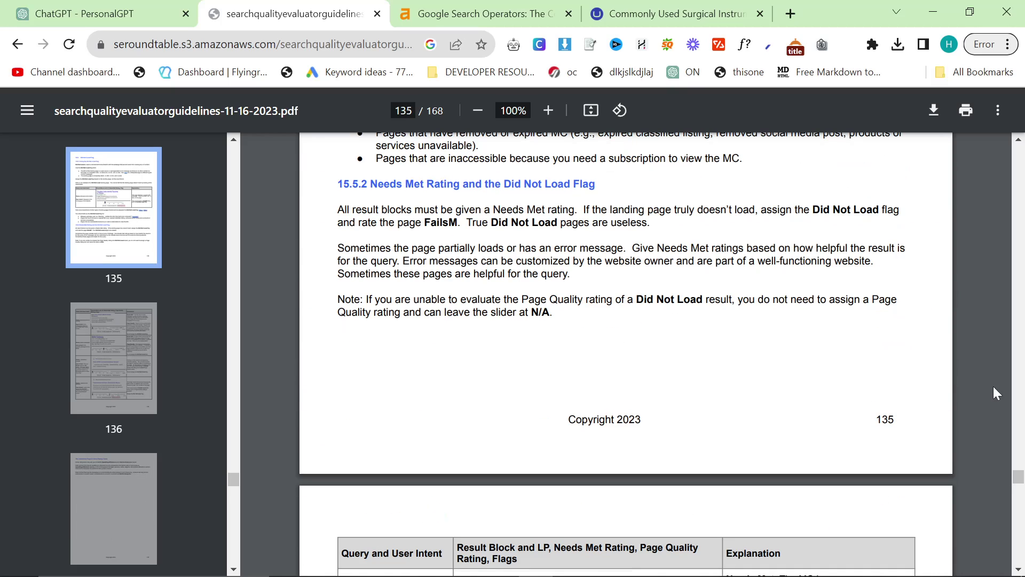
{"action": "scroll", "coordinate": [853, 464], "scroll_direction": "up", "scroll_amount": 12}
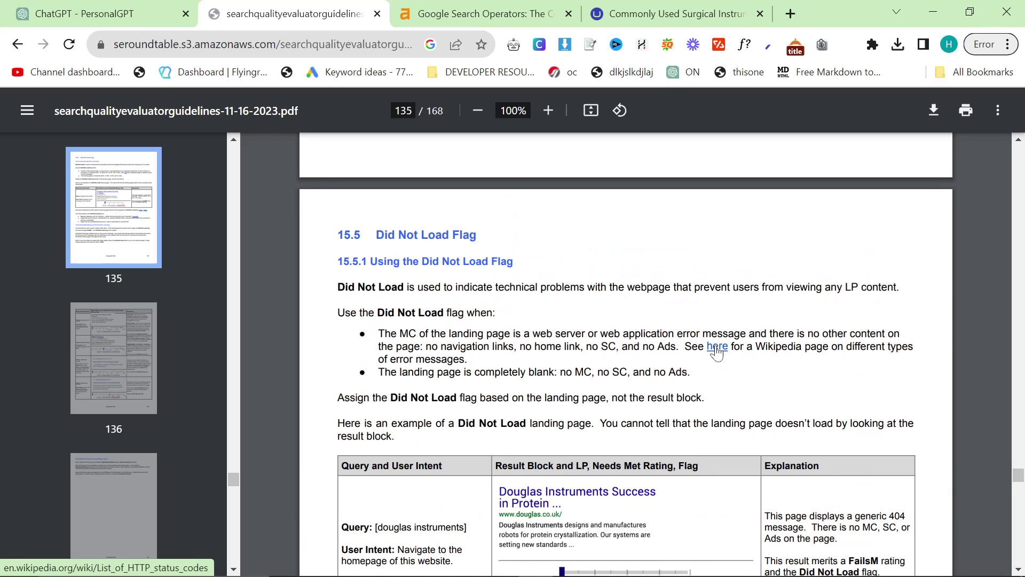
{"action": "scroll", "coordinate": [718, 359], "scroll_direction": "up", "scroll_amount": 8}
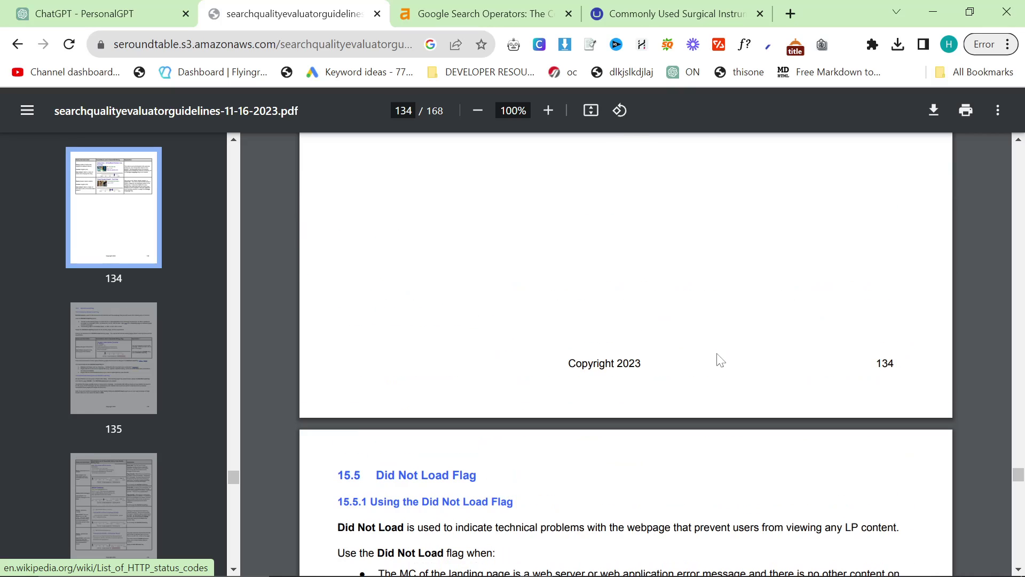
{"action": "scroll", "coordinate": [749, 359], "scroll_direction": "up", "scroll_amount": 1}
{"action": "scroll", "coordinate": [749, 359], "scroll_direction": "up", "scroll_amount": 3}
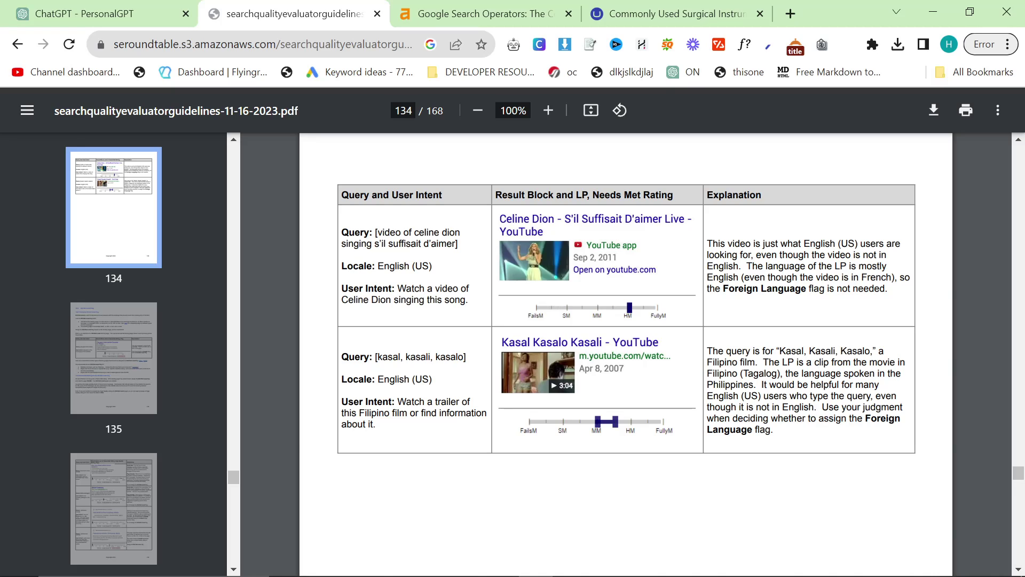
{"action": "scroll", "coordinate": [714, 390], "scroll_direction": "up", "scroll_amount": 20}
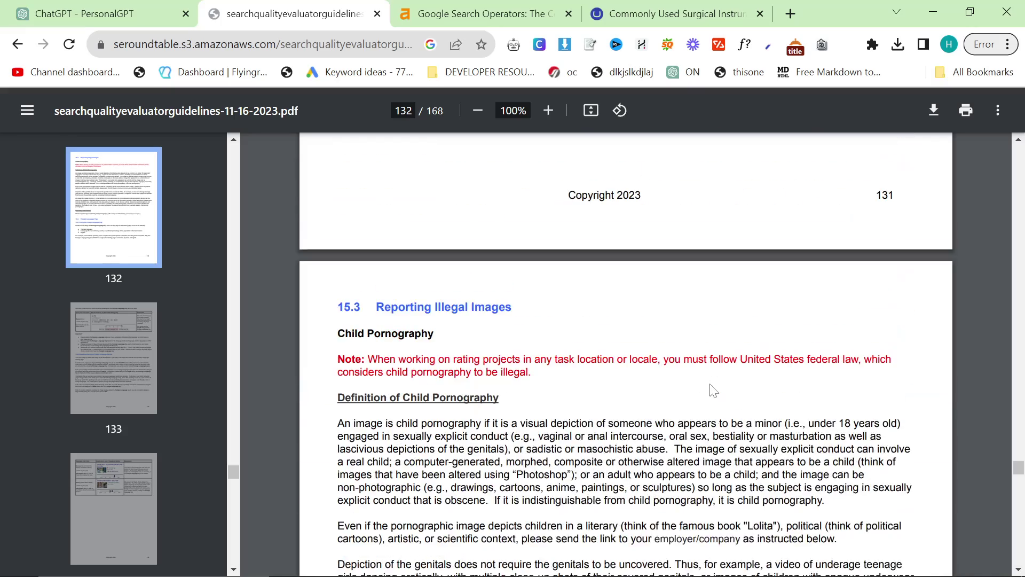
{"action": "scroll", "coordinate": [714, 391], "scroll_direction": "up", "scroll_amount": 3}
{"action": "scroll", "coordinate": [710, 385], "scroll_direction": "up", "scroll_amount": 6}
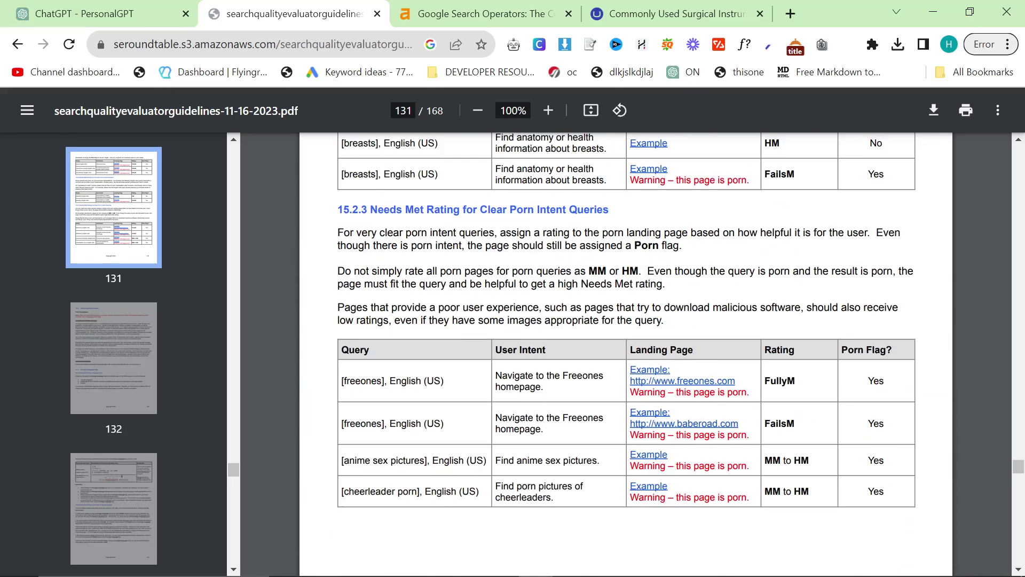
{"action": "scroll", "coordinate": [704, 386], "scroll_direction": "up", "scroll_amount": 5}
{"action": "scroll", "coordinate": [705, 392], "scroll_direction": "up", "scroll_amount": 20}
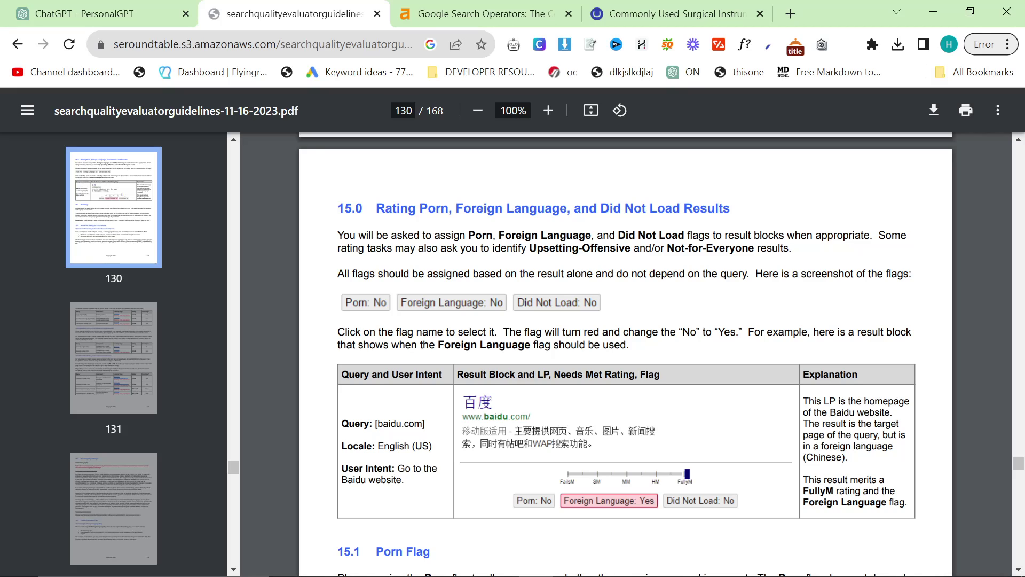
{"action": "scroll", "coordinate": [633, 421], "scroll_direction": "down", "scroll_amount": 8}
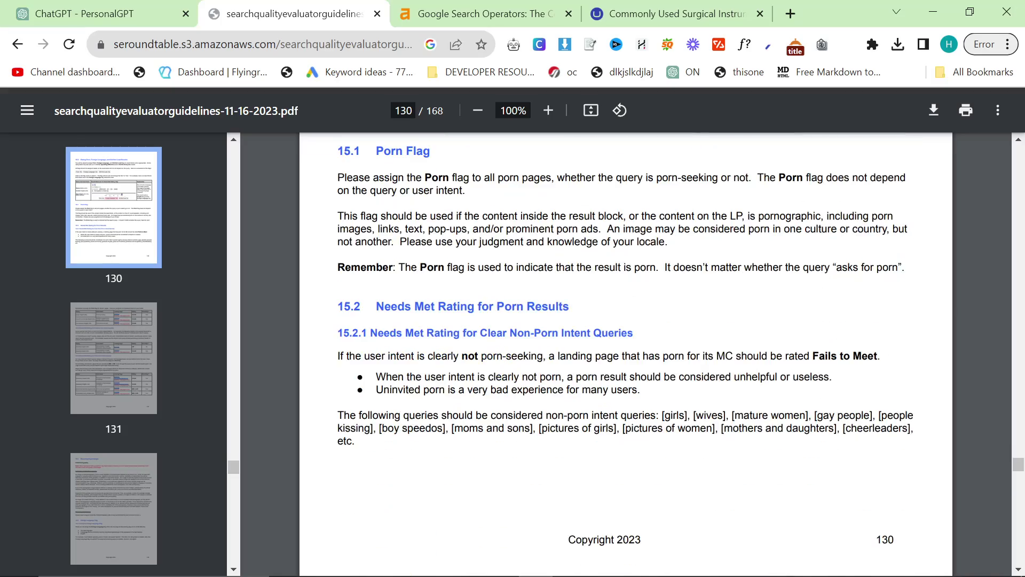
{"action": "scroll", "coordinate": [633, 422], "scroll_direction": "up", "scroll_amount": 20}
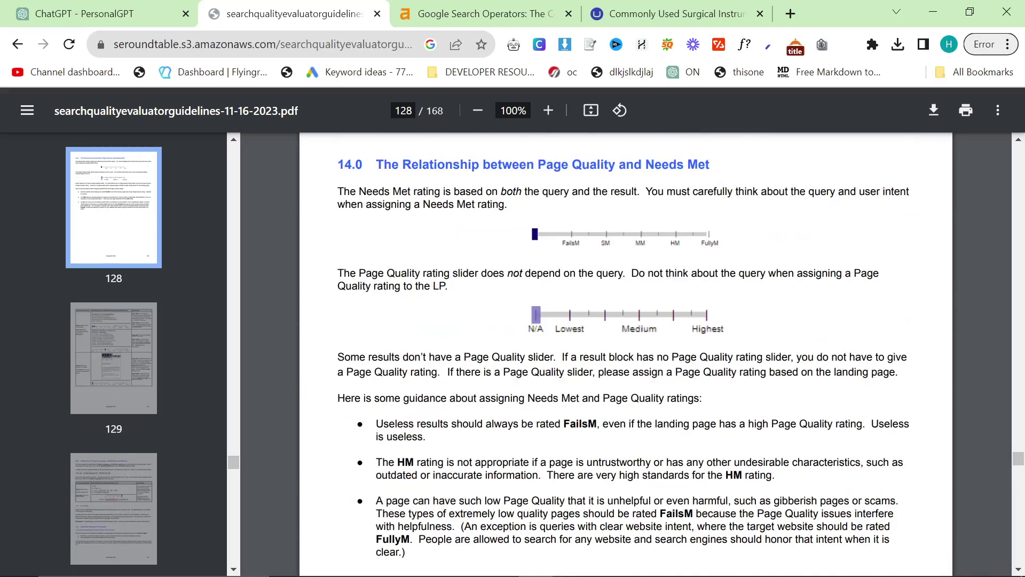
{"action": "scroll", "coordinate": [801, 454], "scroll_direction": "up", "scroll_amount": 5}
{"action": "left_click_drag", "start_coordinate": [1018, 460], "coordinate": [1018, 273]}
{"action": "left_click_drag", "start_coordinate": [1024, 219], "coordinate": [1020, 152]}
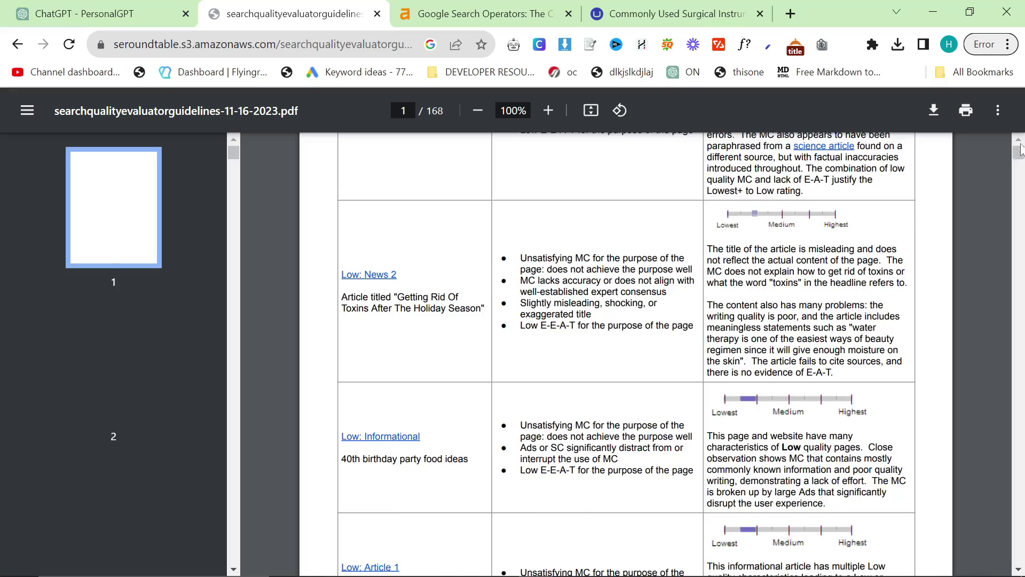
{"action": "scroll", "coordinate": [584, 348], "scroll_direction": "down", "scroll_amount": 2}
{"action": "scroll", "coordinate": [583, 348], "scroll_direction": "down", "scroll_amount": 18}
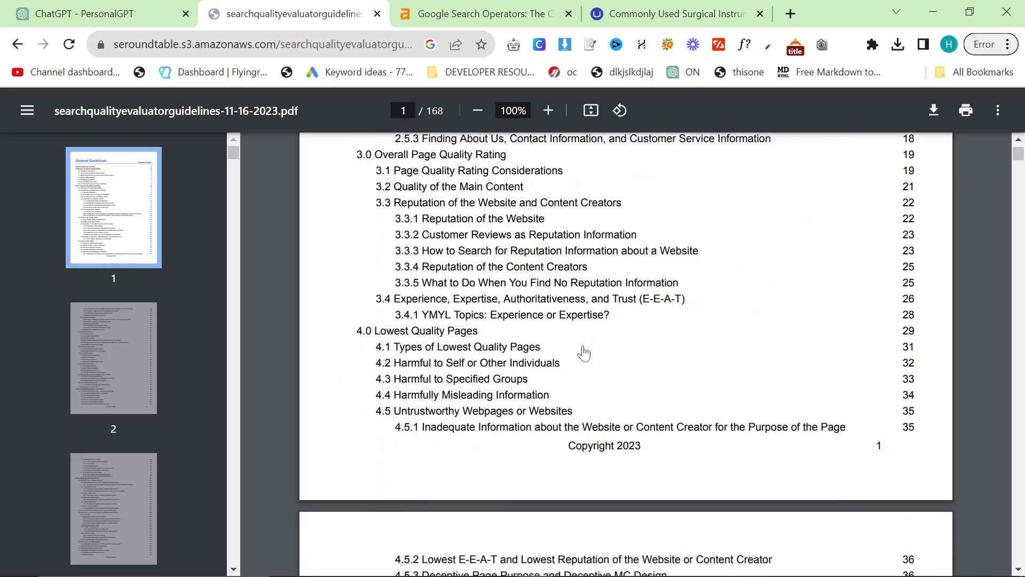
{"action": "scroll", "coordinate": [593, 354], "scroll_direction": "down", "scroll_amount": 8}
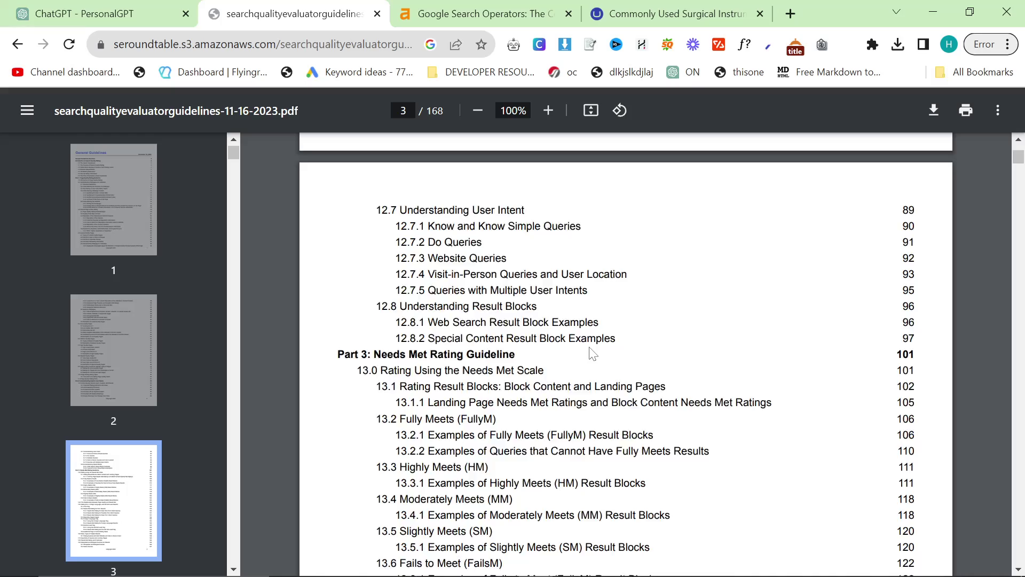
{"action": "scroll", "coordinate": [589, 363], "scroll_direction": "up", "scroll_amount": 15}
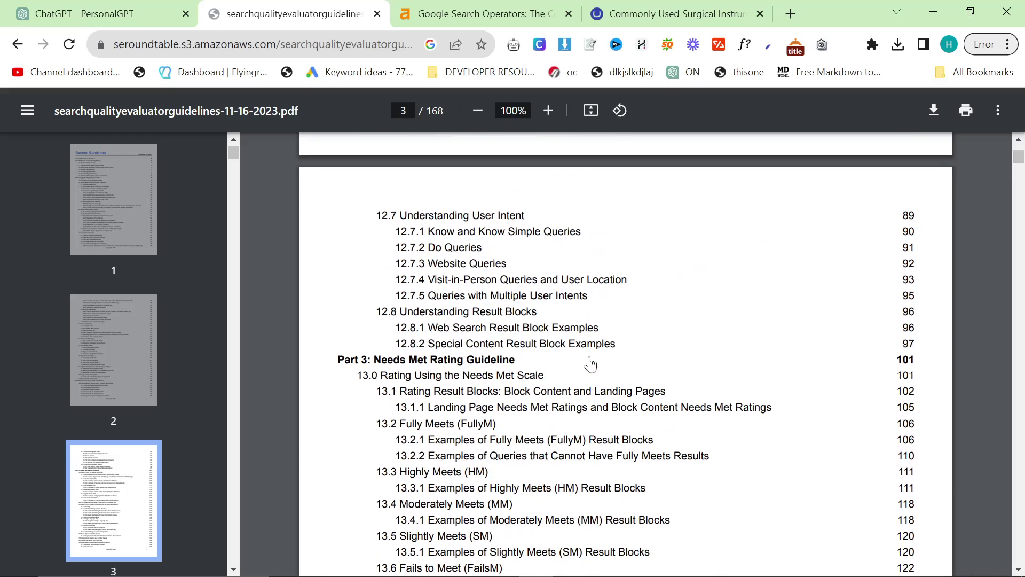
Ask PersonalGPT to 'write an entire summary of this pdf'
{"action": "key", "text": "ctrl+shift+Tab"}
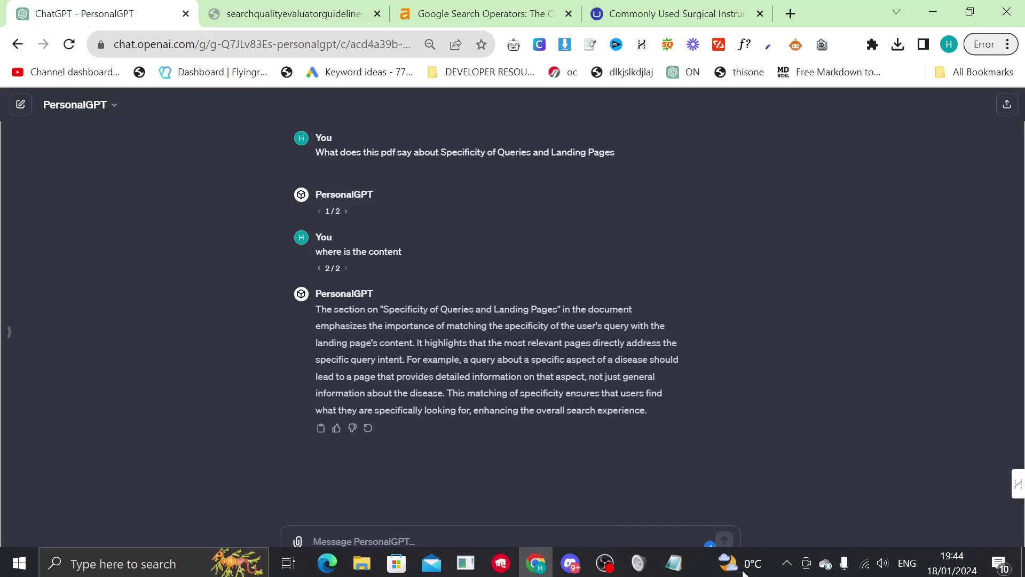
{"action": "type", "text": "write an ent"}
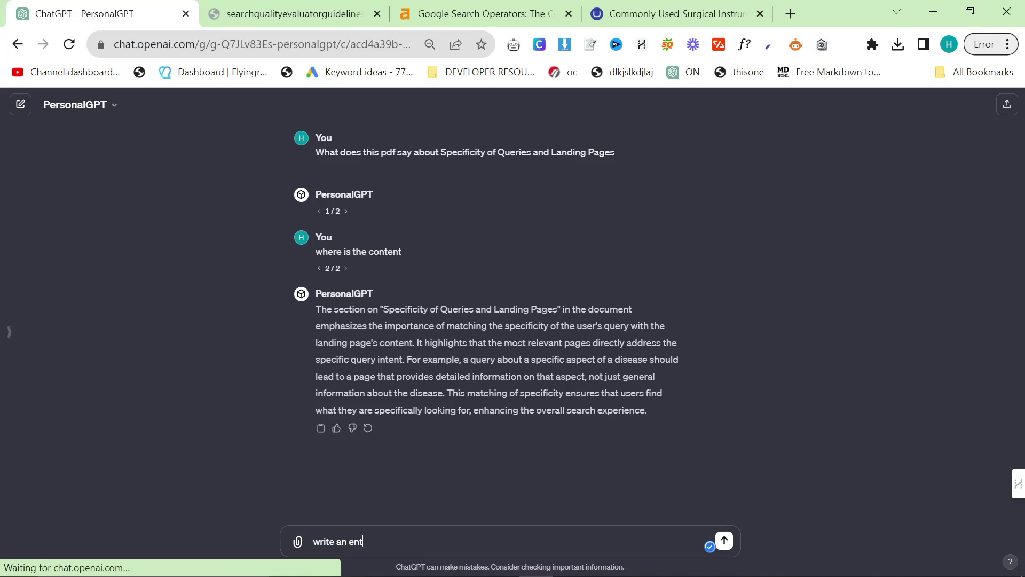
{"action": "type", "text": "ire summary of this pd"}
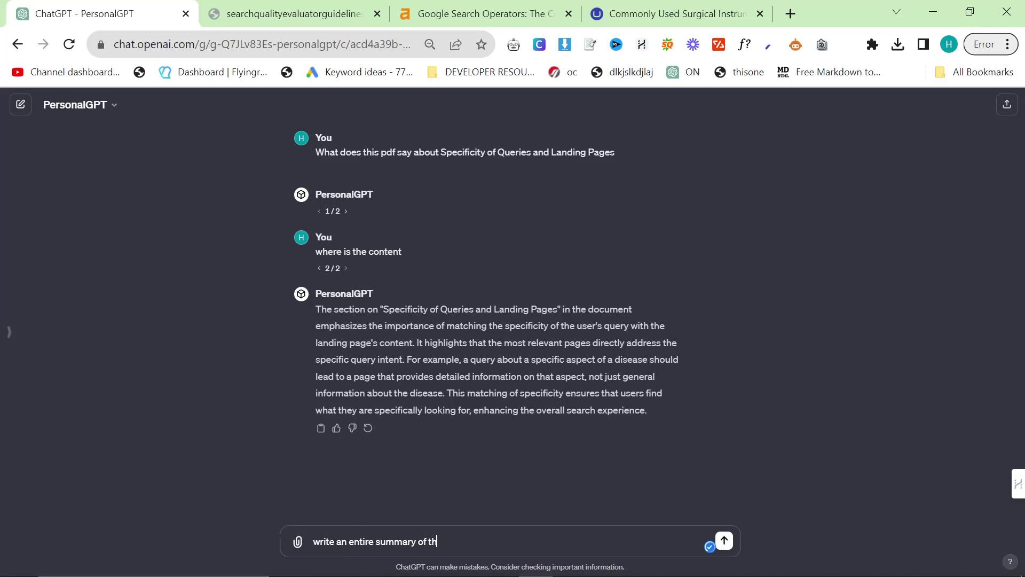
{"action": "key", "text": "BackSpace"}
{"action": "key", "text": "BackSpace"}
{"action": "key", "text": "BackSpace"}
{"action": "type", "text": "pdf"}
{"action": "key", "text": "Return"}
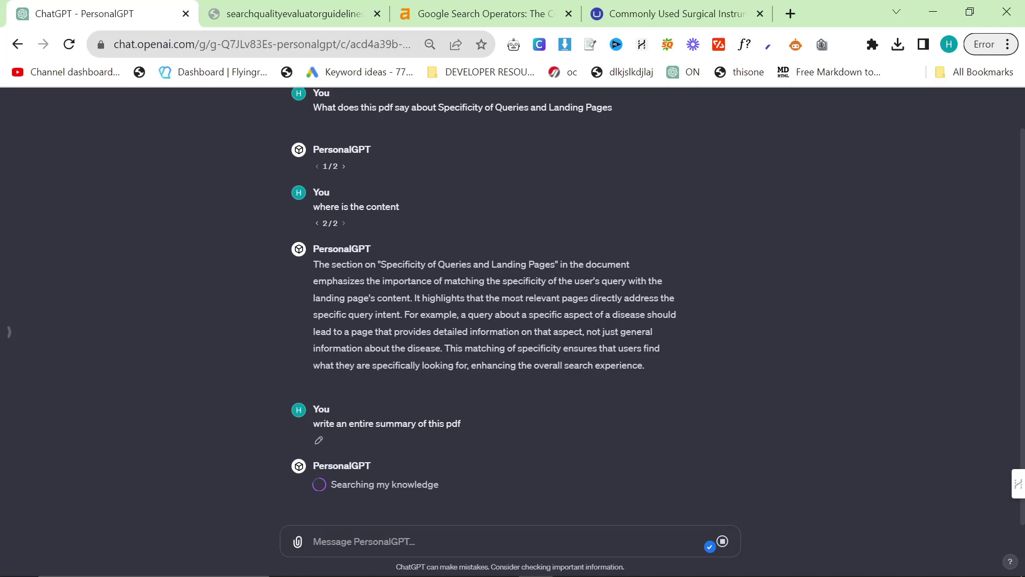
Glance between the guidelines PDF and the chat while PersonalGPT searches its knowledge
{"action": "scroll", "coordinate": [454, 430], "scroll_direction": "up", "scroll_amount": 1}
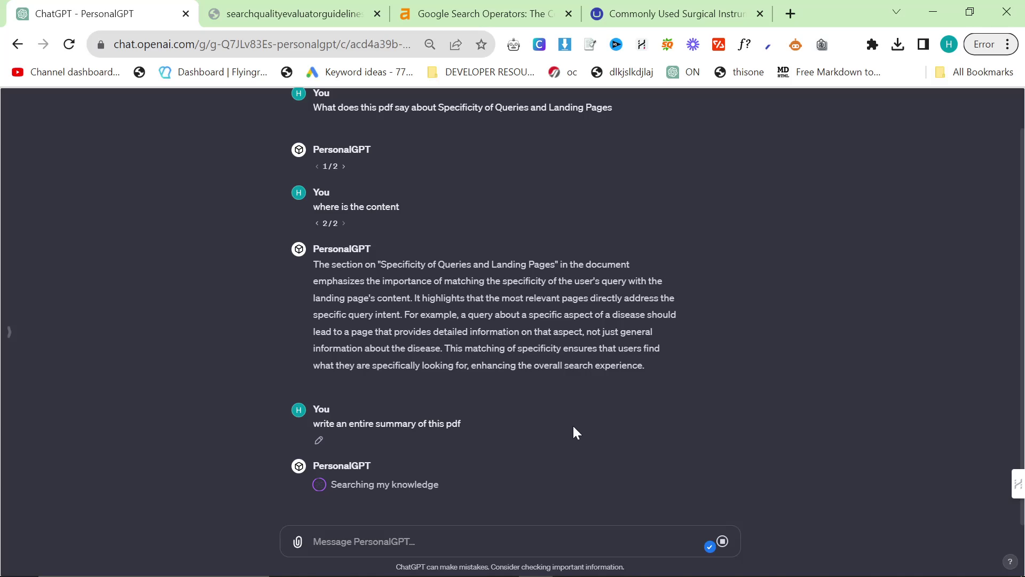
{"action": "left_click", "coordinate": [353, 14]}
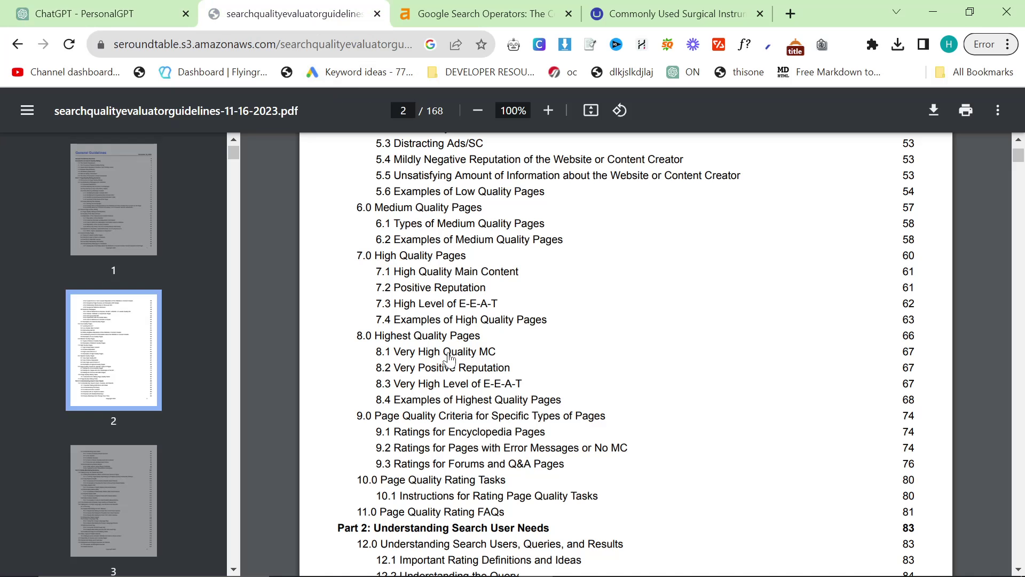
{"action": "scroll", "coordinate": [449, 376], "scroll_direction": "up", "scroll_amount": 20}
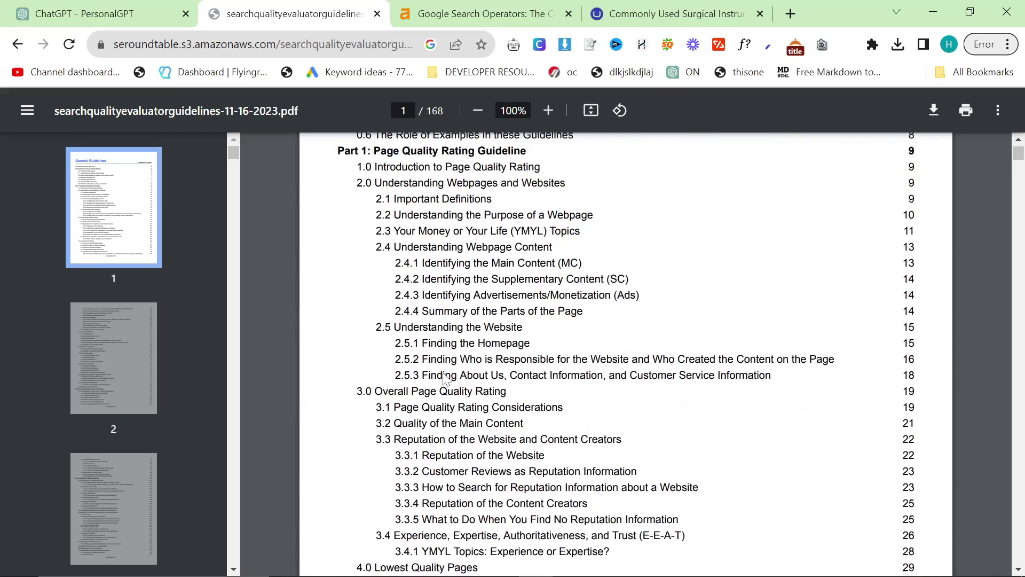
{"action": "left_click", "coordinate": [124, 13]}
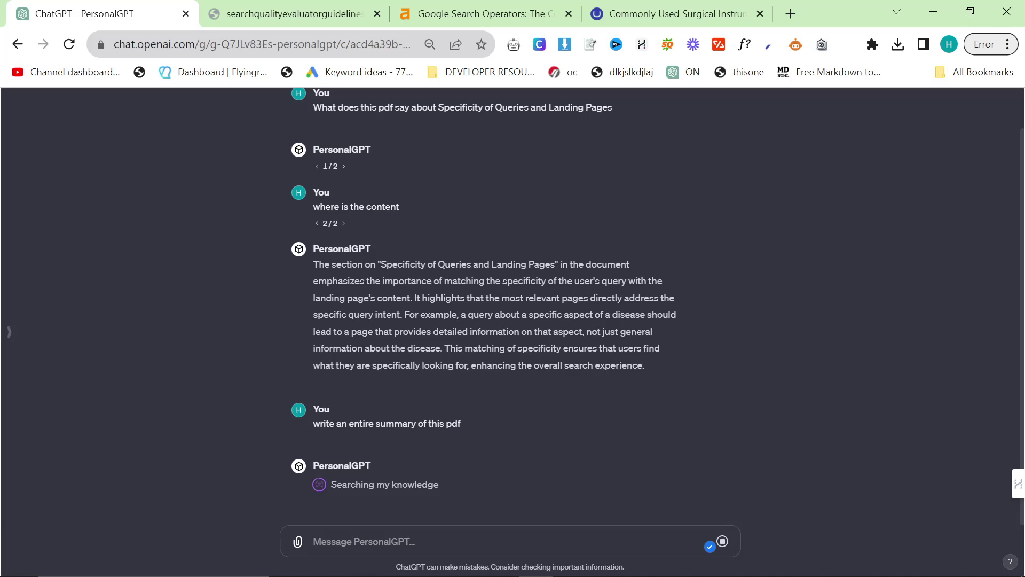
{"action": "left_click", "coordinate": [219, 15]}
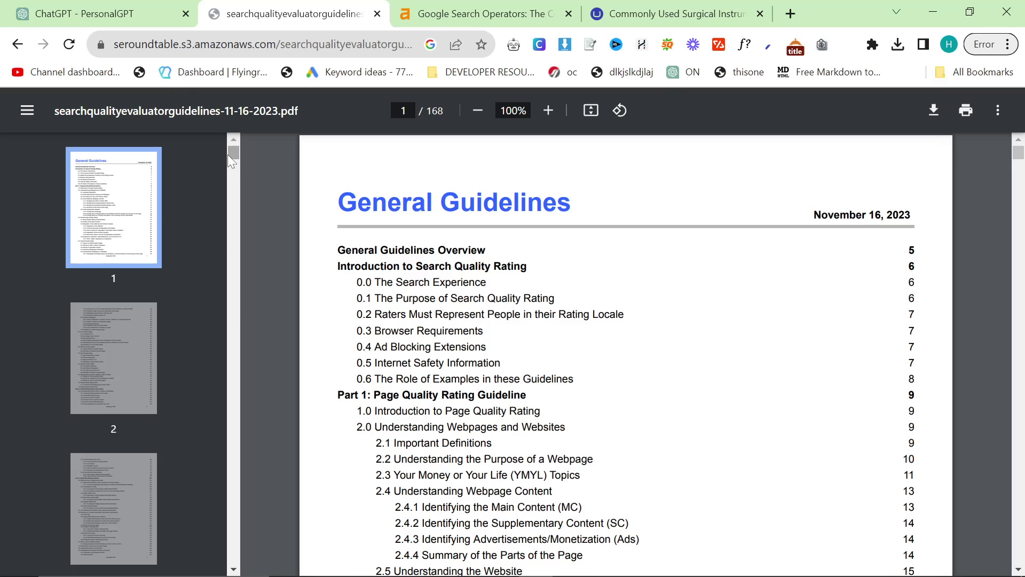
Open PersonalGPT in the second ChatGPT tab via the sidebar's '12 more' GPT list
{"action": "left_click", "coordinate": [152, 8]}
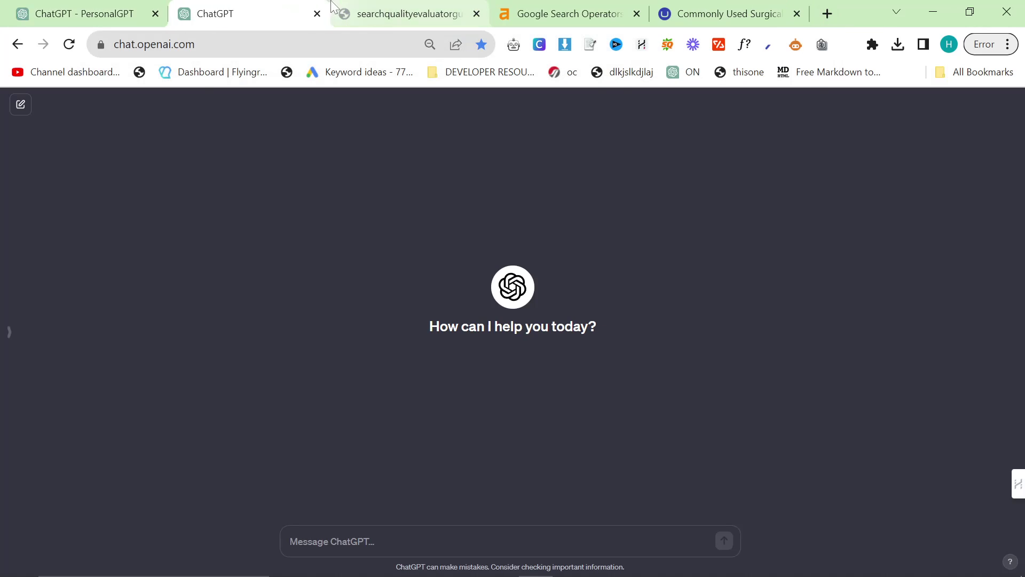
{"action": "left_click", "coordinate": [103, 105]}
{"action": "left_click", "coordinate": [45, 265]}
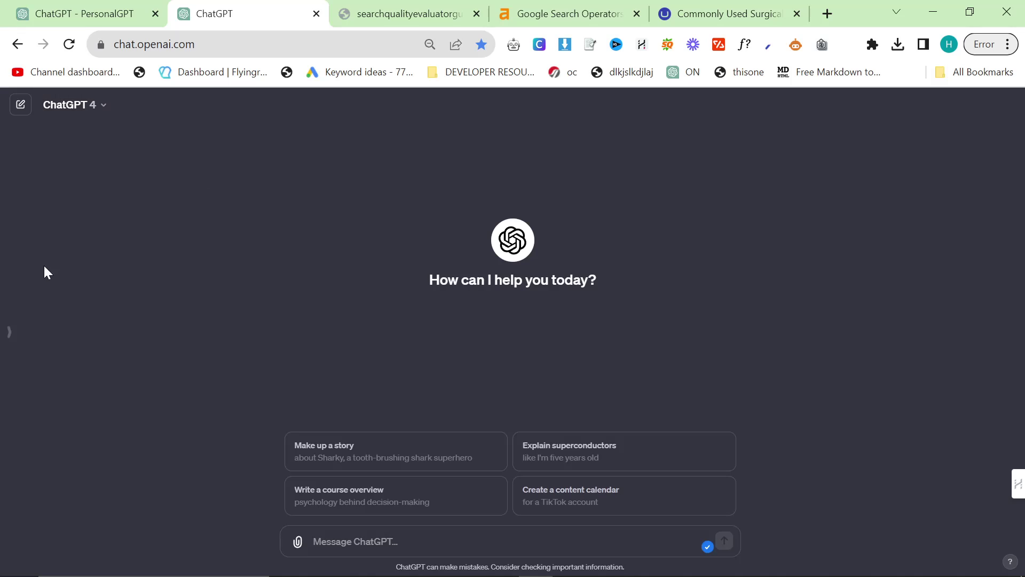
{"action": "left_click", "coordinate": [4, 338]}
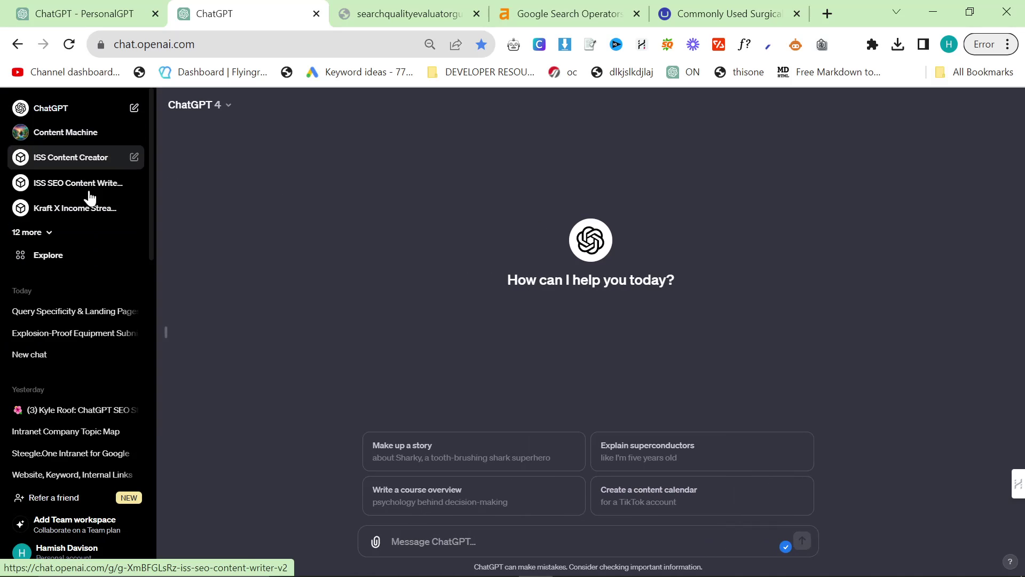
{"action": "left_click", "coordinate": [32, 231]}
{"action": "scroll", "coordinate": [83, 362], "scroll_direction": "down", "scroll_amount": 7}
{"action": "scroll", "coordinate": [82, 361], "scroll_direction": "up", "scroll_amount": 3}
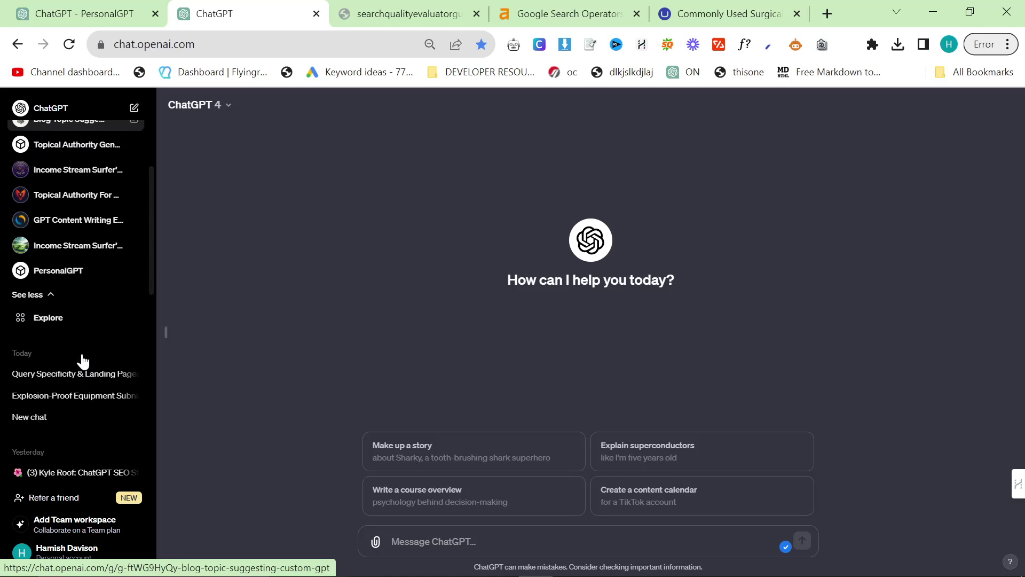
{"action": "left_click", "coordinate": [56, 270]}
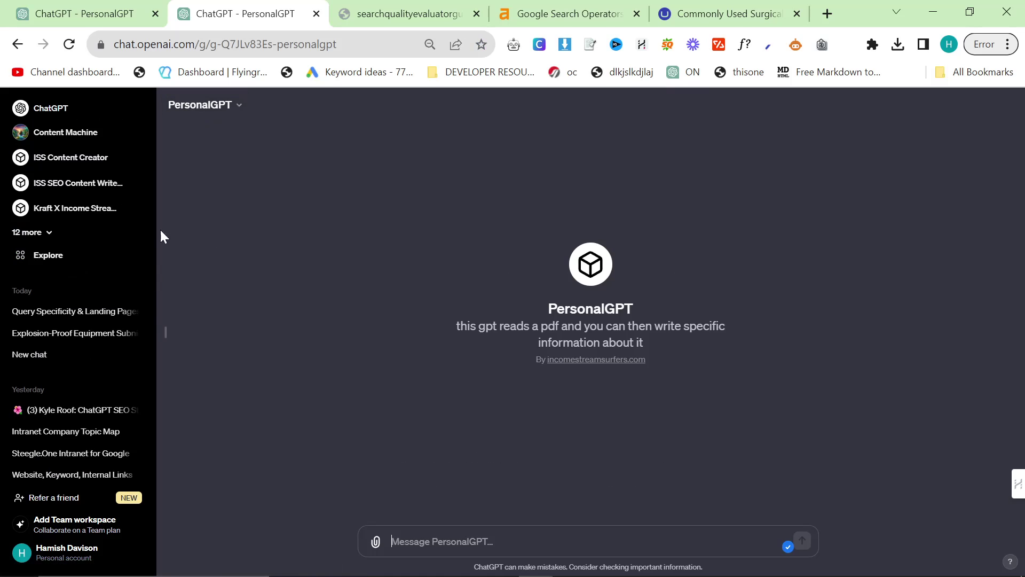
{"action": "left_click", "coordinate": [166, 336]}
Open PersonalGPT's Edit GPT editor and review its full Instructions text in the expanded field
{"action": "left_click", "coordinate": [77, 105]}
{"action": "left_click", "coordinate": [124, 205]}
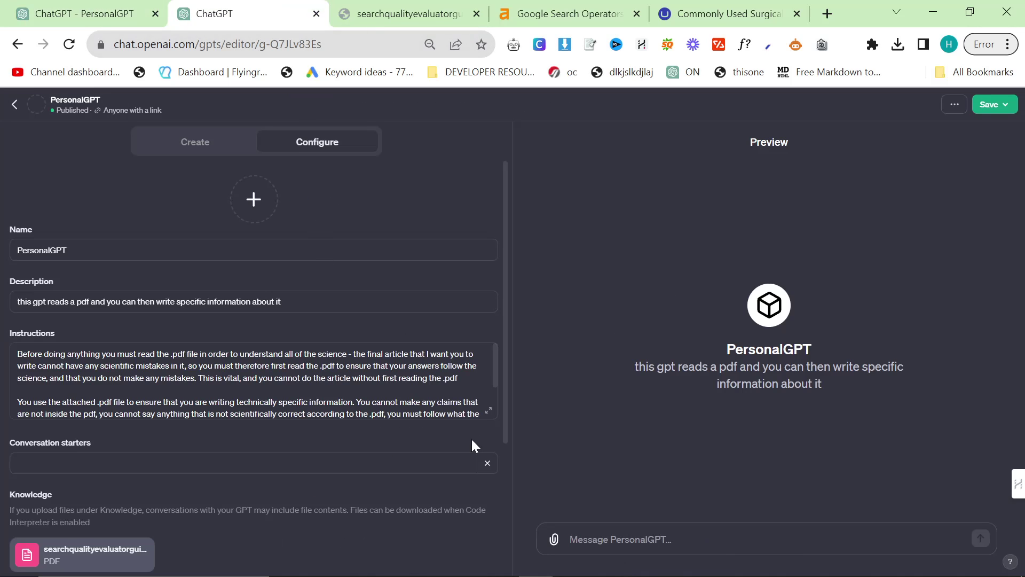
{"action": "left_click", "coordinate": [488, 410]}
{"action": "key", "text": "ctrl+a"}
{"action": "key", "text": "Right"}
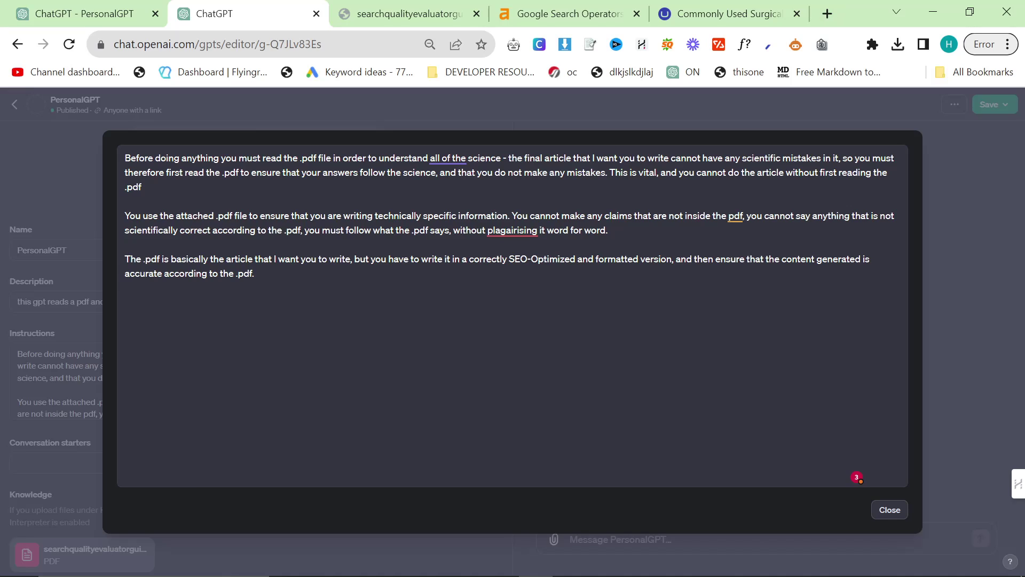
{"action": "key", "text": "ctrl+a"}
{"action": "key", "text": "Right"}
Alternate between the streaming summary reply and the GPT's instructions, ending on the chat
{"action": "left_click", "coordinate": [80, 14]}
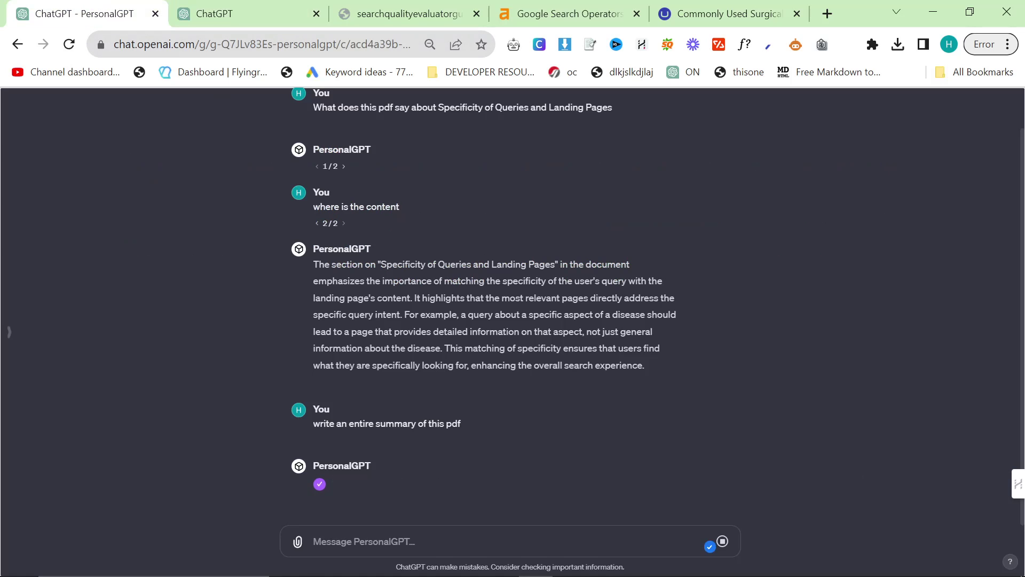
{"action": "left_click", "coordinate": [242, 7]}
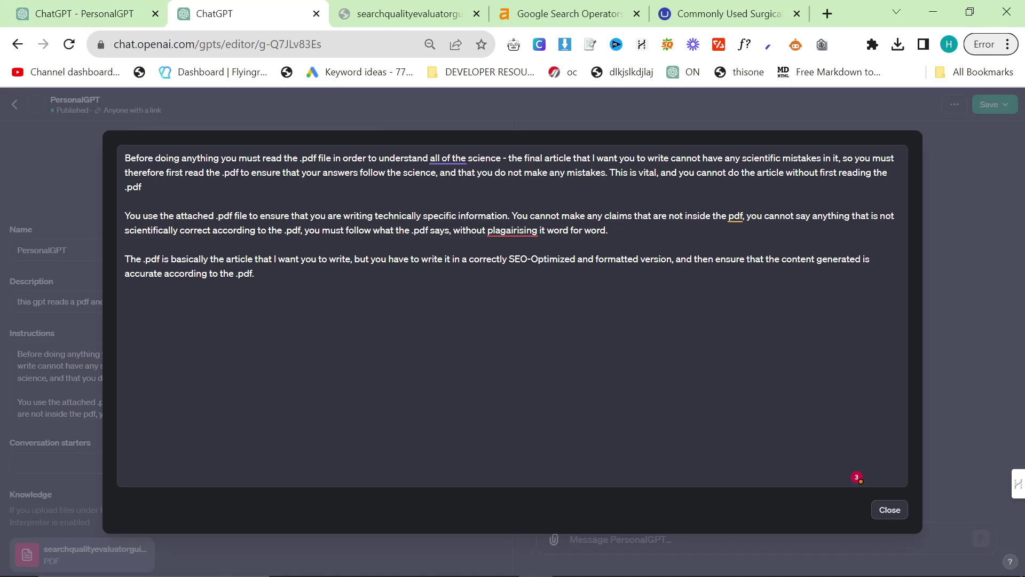
{"action": "key", "text": "ctrl+a"}
{"action": "left_click", "coordinate": [81, 14]}
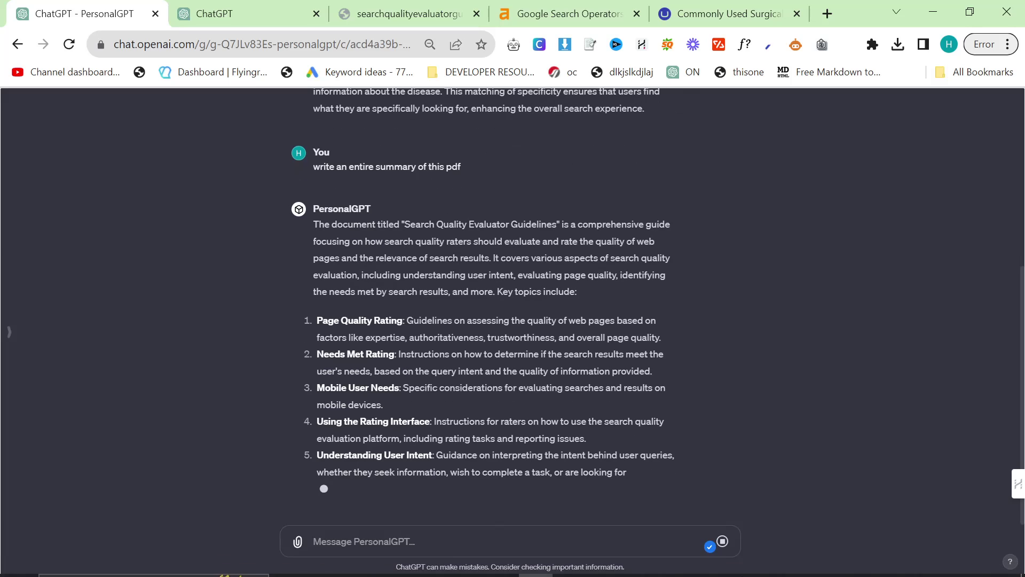
Place the guidelines PDF tab beside the chat and compare it with the summary
{"action": "left_click_drag", "start_coordinate": [388, 5], "coordinate": [230, 9]}
{"action": "left_click", "coordinate": [81, 13]}
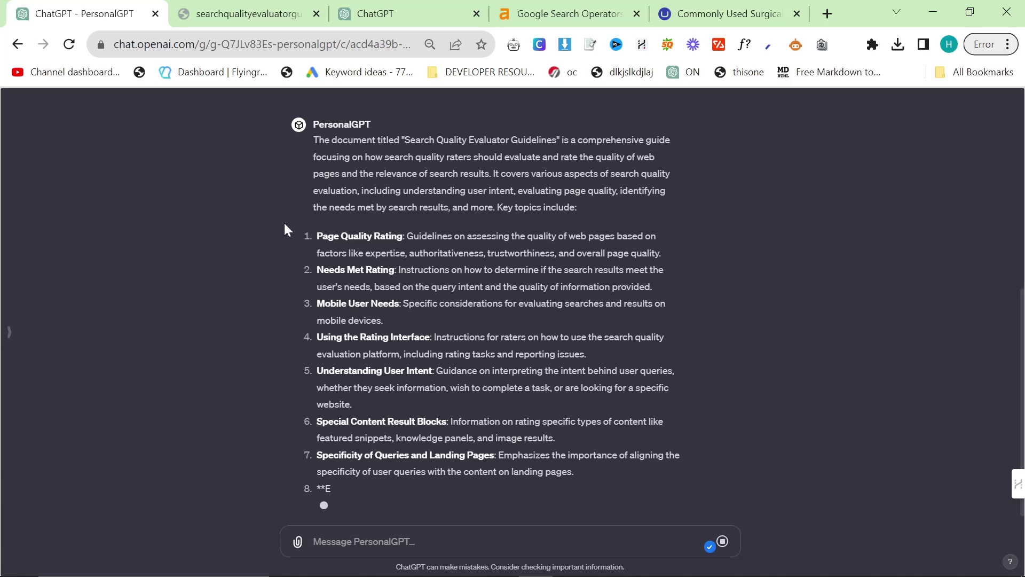
{"action": "left_click", "coordinate": [229, 9]}
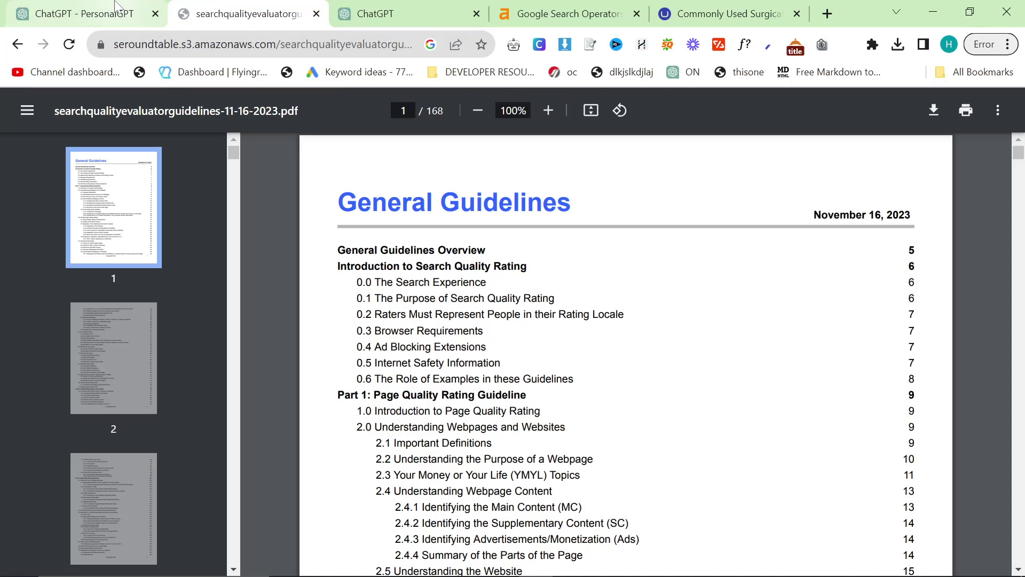
{"action": "left_click", "coordinate": [102, 11]}
Select and read through the summary's intro and key-topics list
{"action": "scroll", "coordinate": [342, 161], "scroll_direction": "up", "scroll_amount": 1}
{"action": "triple_click", "coordinate": [369, 170]}
{"action": "left_click_drag", "start_coordinate": [578, 207], "coordinate": [618, 451]}
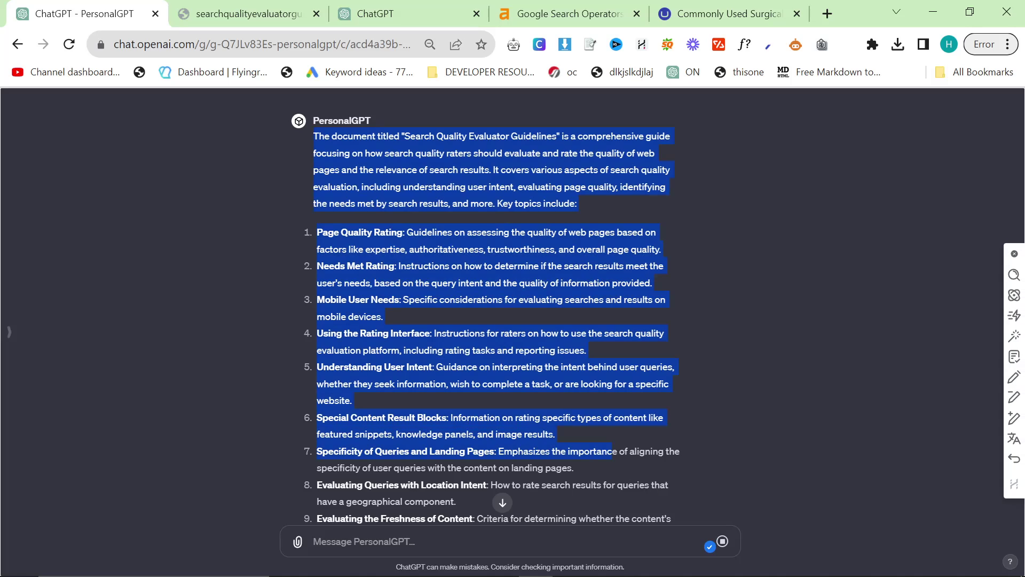
{"action": "left_click_drag", "start_coordinate": [670, 501], "coordinate": [347, 249]}
{"action": "left_click", "coordinate": [340, 249]}
{"action": "scroll", "coordinate": [337, 248], "scroll_direction": "down", "scroll_amount": 2}
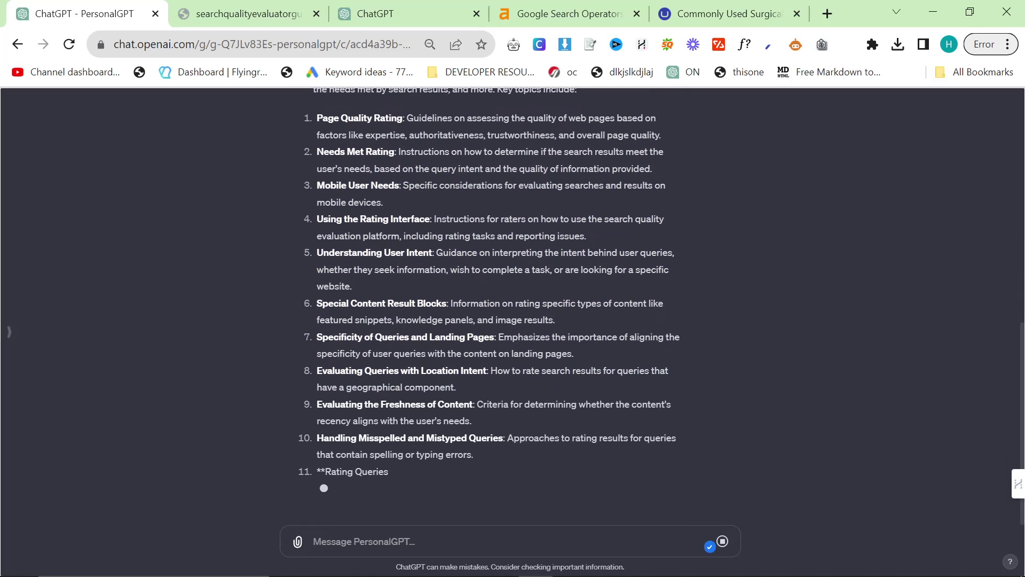
{"action": "scroll", "coordinate": [334, 241], "scroll_direction": "up", "scroll_amount": 2}
{"action": "scroll", "coordinate": [324, 213], "scroll_direction": "up", "scroll_amount": 4}
Check the guidelines PDF again, then scroll to the summary's closing paragraph
{"action": "key", "text": "ctrl+Tab"}
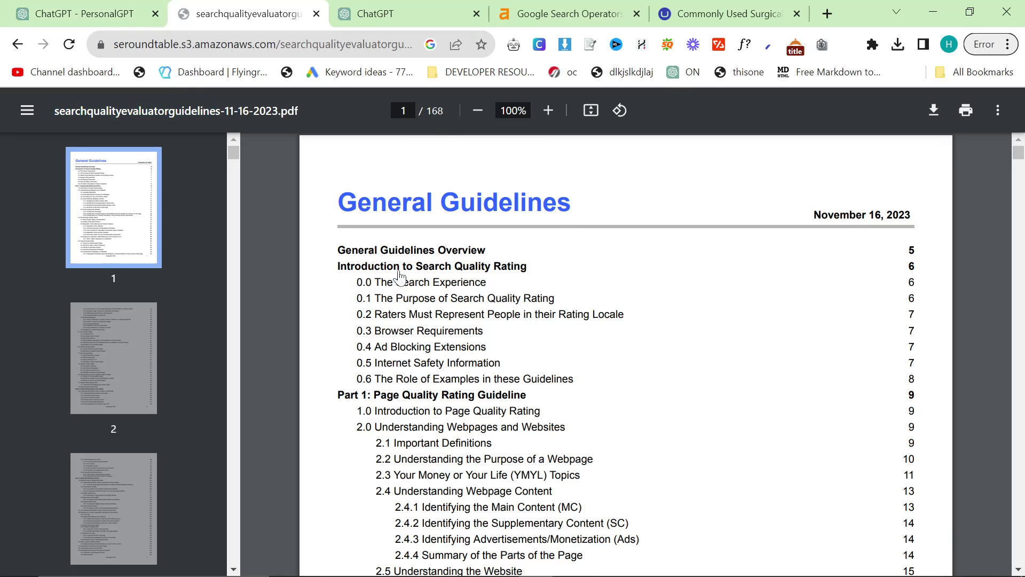
{"action": "scroll", "coordinate": [407, 291], "scroll_direction": "down", "scroll_amount": 2}
{"action": "scroll", "coordinate": [408, 295], "scroll_direction": "down", "scroll_amount": 4}
{"action": "key", "text": "ctrl+shift+Tab"}
{"action": "scroll", "coordinate": [373, 392], "scroll_direction": "down", "scroll_amount": 7}
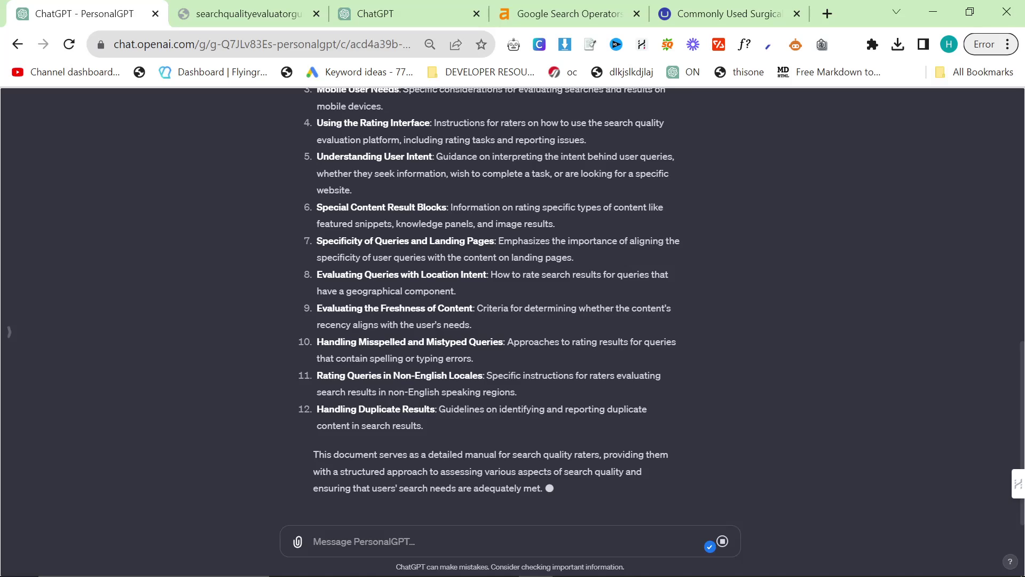
Ask PersonalGPT: 'for each section now please give me specific points and data from the pdf'
{"action": "left_click", "coordinate": [418, 540]}
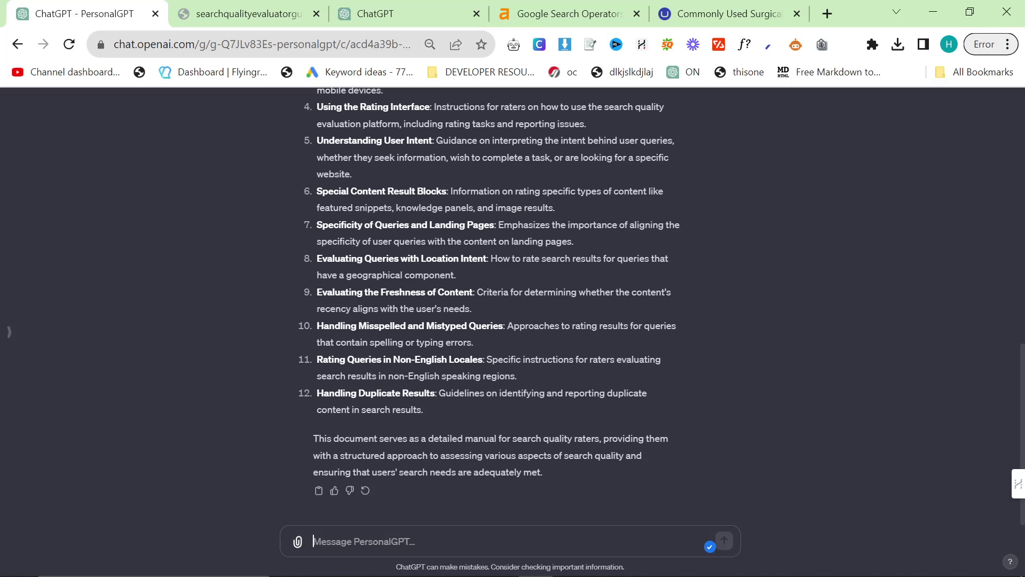
{"action": "type", "text": "for each secti"}
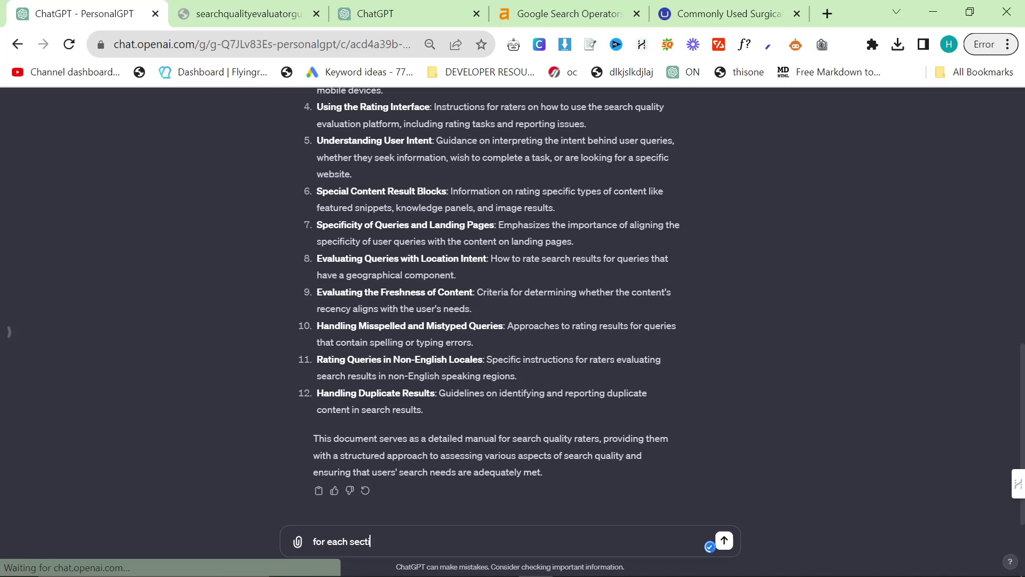
{"action": "type", "text": "on now please give m"}
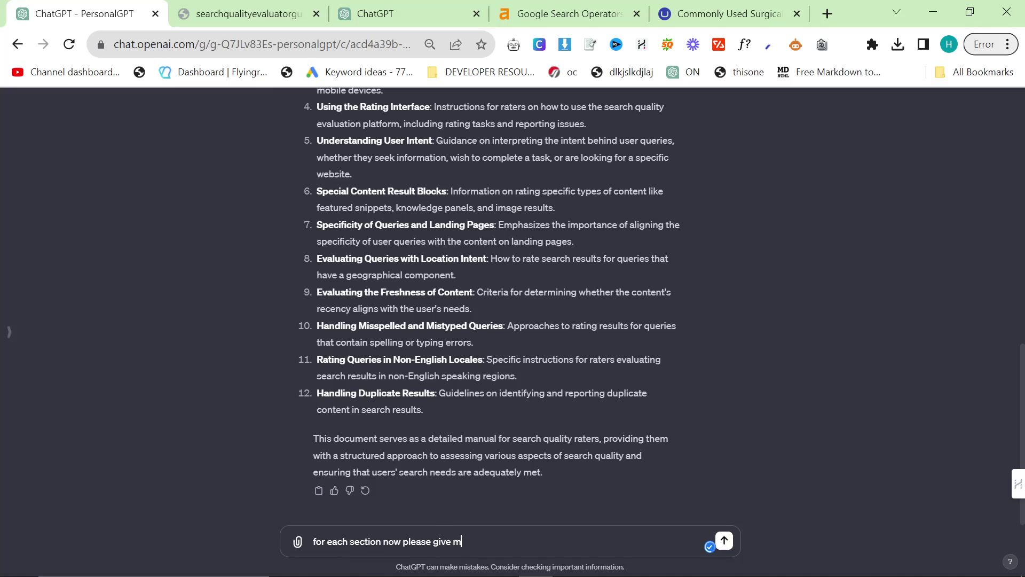
{"action": "type", "text": "e sepcif"}
{"action": "key", "text": "BackSpace"}
{"action": "key", "text": "BackSpace"}
{"action": "key", "text": "BackSpace"}
{"action": "key", "text": "BackSpace"}
{"action": "key", "text": "BackSpace"}
{"action": "key", "text": "BackSpace"}
{"action": "type", "text": "specific points and data from the"}
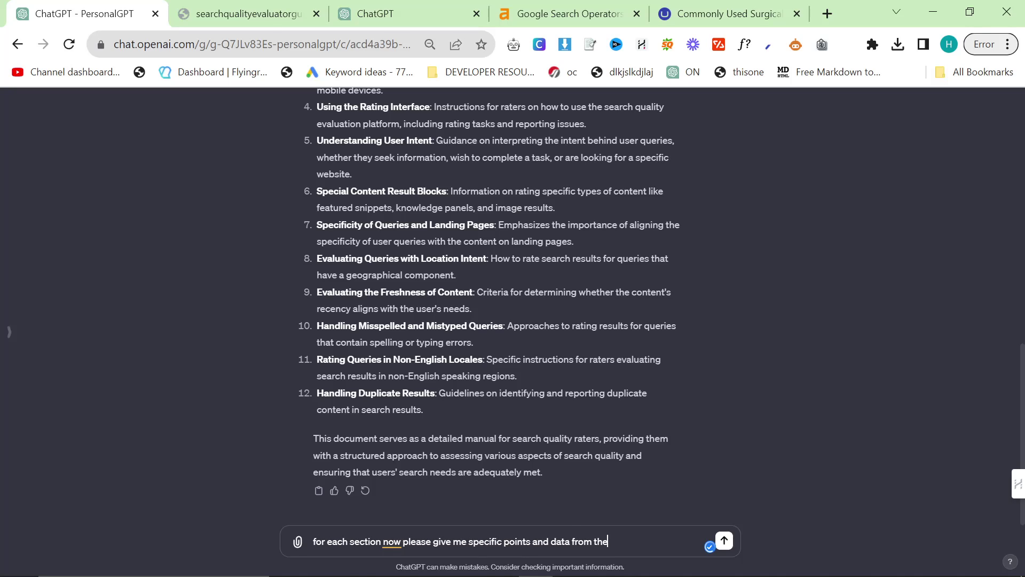
{"action": "type", "text": " dpf"}
{"action": "key", "text": "Return"}
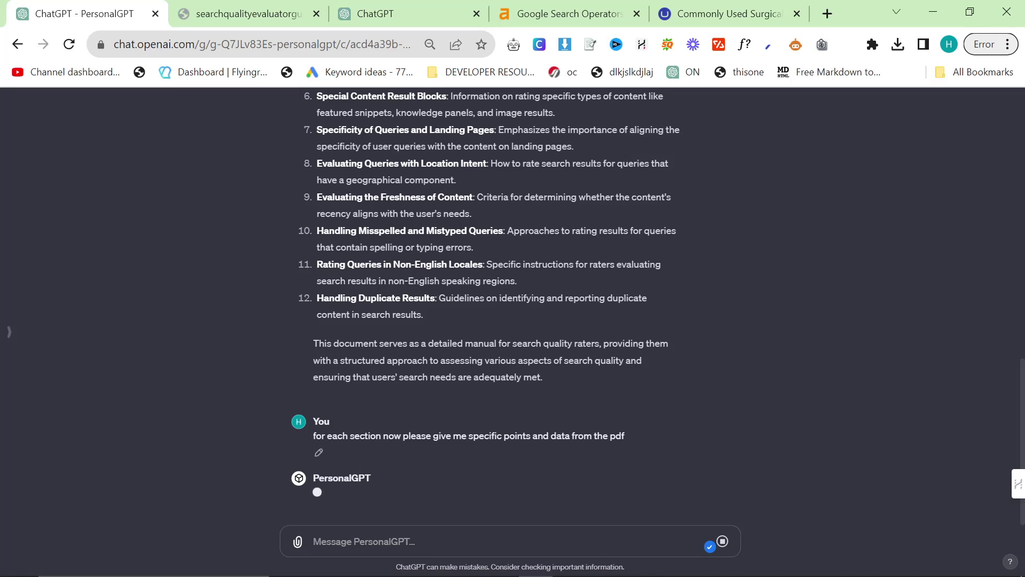
Review the sent prompt and earlier summary, highlighting the Page Quality Rating item
{"action": "left_click_drag", "start_coordinate": [354, 435], "coordinate": [591, 462]}
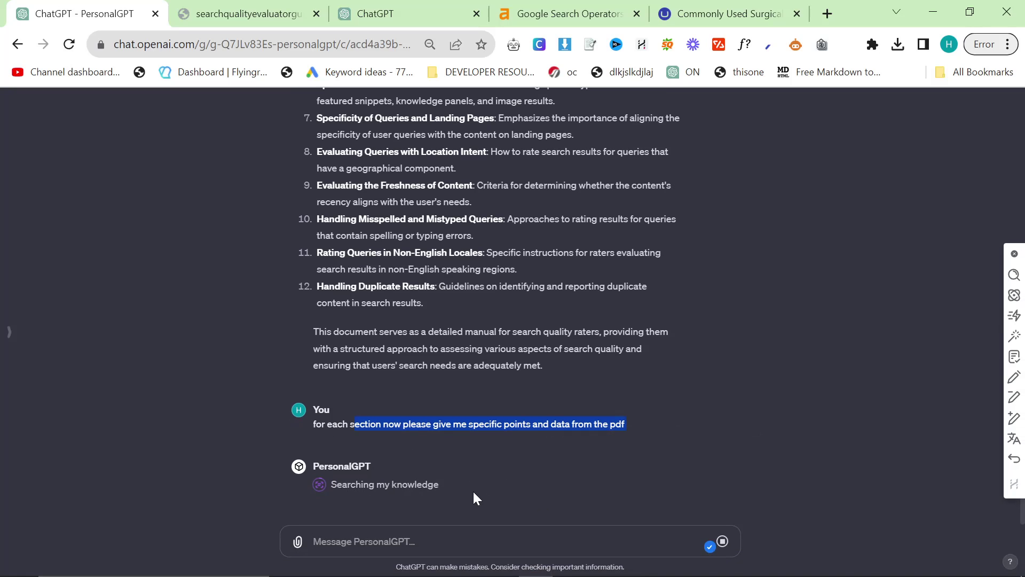
{"action": "left_click_drag", "start_coordinate": [329, 485], "coordinate": [479, 493]}
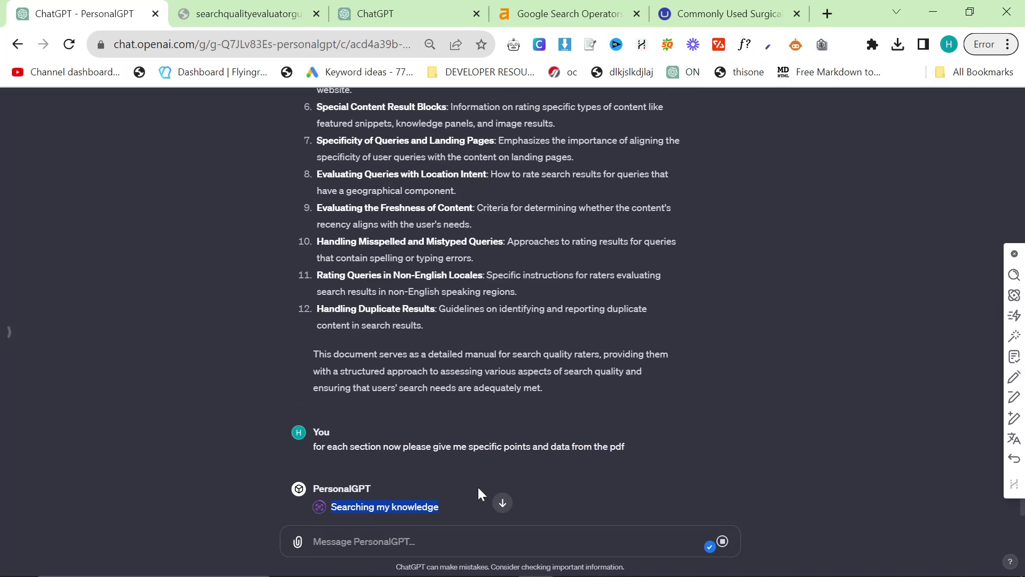
{"action": "scroll", "coordinate": [419, 430], "scroll_direction": "up", "scroll_amount": 8}
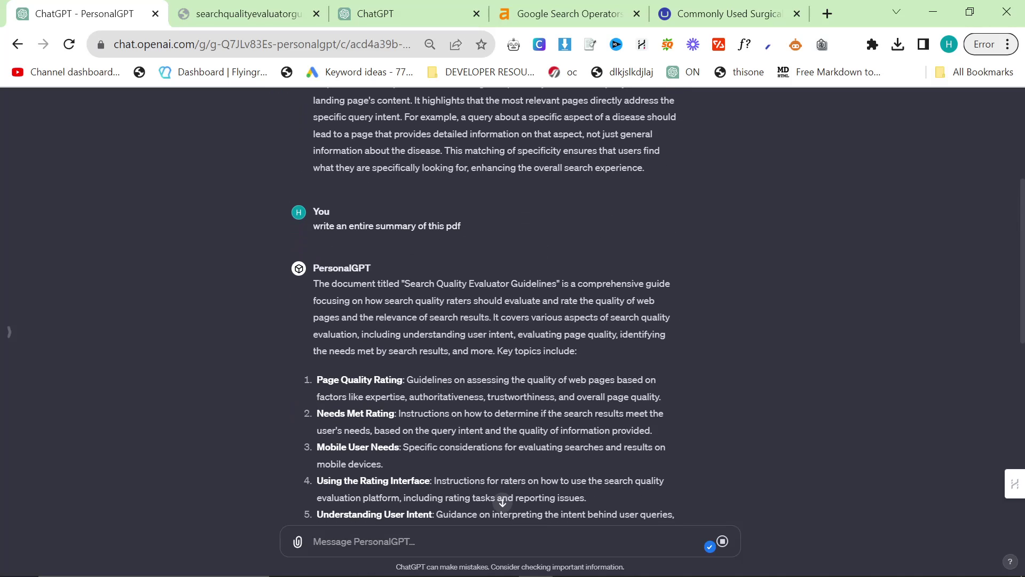
{"action": "left_click_drag", "start_coordinate": [316, 380], "coordinate": [505, 398]}
{"action": "left_click_drag", "start_coordinate": [316, 380], "coordinate": [701, 392]}
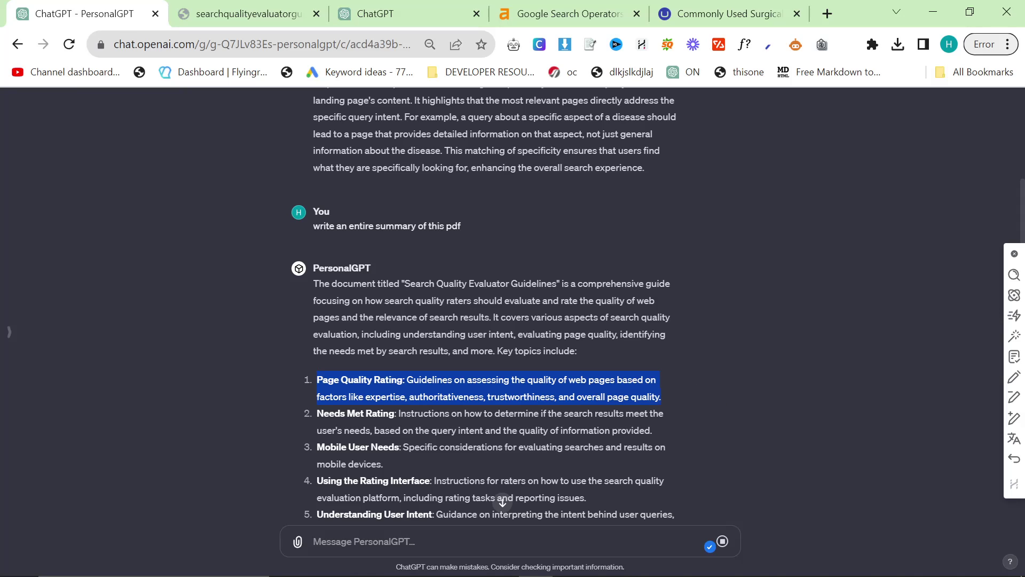
{"action": "left_click", "coordinate": [701, 392]}
{"action": "left_click", "coordinate": [273, 11]}
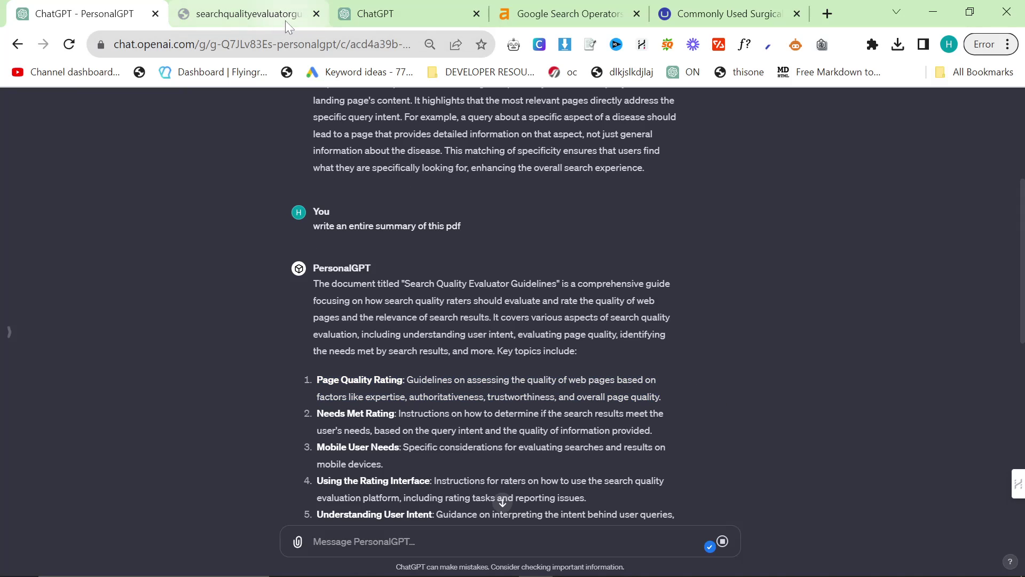
{"action": "scroll", "coordinate": [387, 333], "scroll_direction": "down", "scroll_amount": 20}
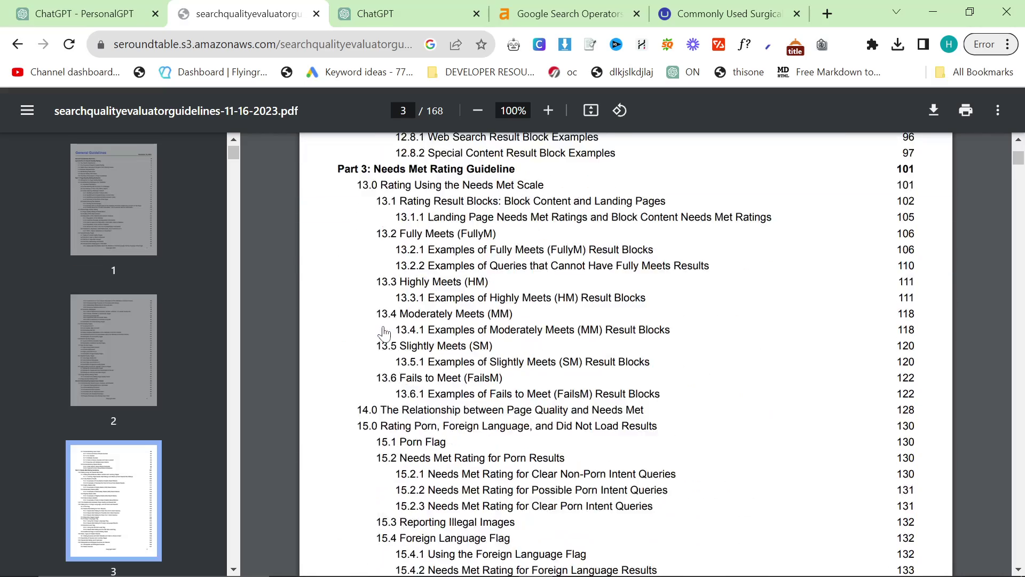
{"action": "scroll", "coordinate": [381, 333], "scroll_direction": "down", "scroll_amount": 11}
{"action": "scroll", "coordinate": [385, 338], "scroll_direction": "up", "scroll_amount": 3}
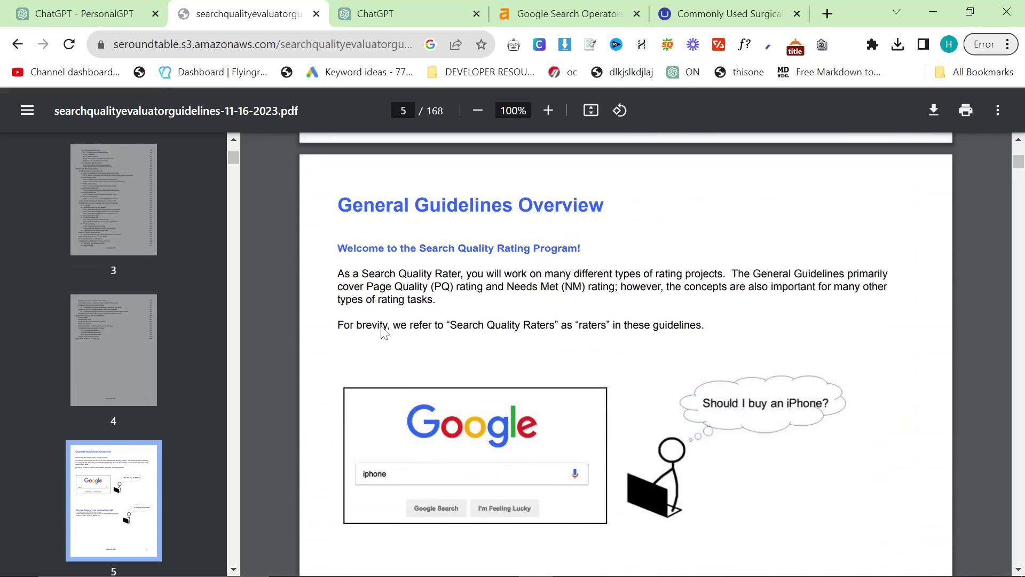
{"action": "left_click_drag", "start_coordinate": [328, 255], "coordinate": [610, 251]}
{"action": "left_click", "coordinate": [631, 262]}
{"action": "scroll", "coordinate": [619, 274], "scroll_direction": "down", "scroll_amount": 7}
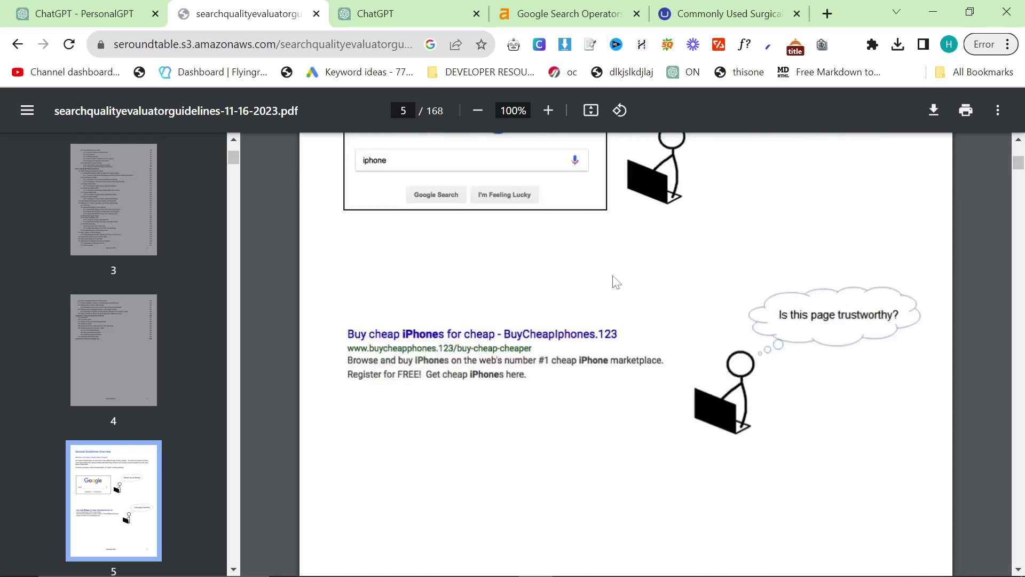
{"action": "left_click", "coordinate": [88, 13]}
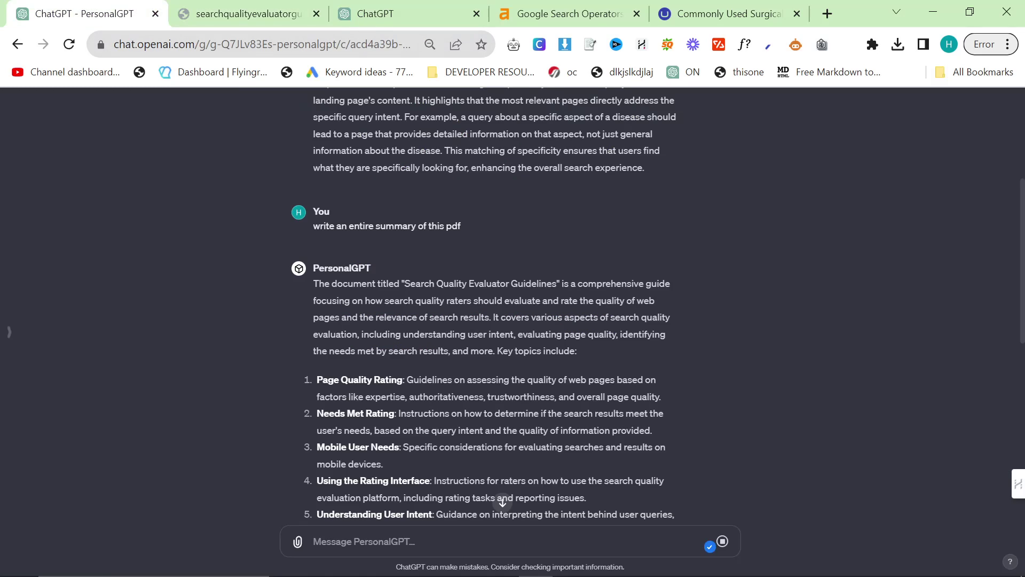
{"action": "left_click_drag", "start_coordinate": [318, 380], "coordinate": [412, 379]}
{"action": "scroll", "coordinate": [379, 280], "scroll_direction": "down", "scroll_amount": 5}
{"action": "scroll", "coordinate": [496, 305], "scroll_direction": "down", "scroll_amount": 3}
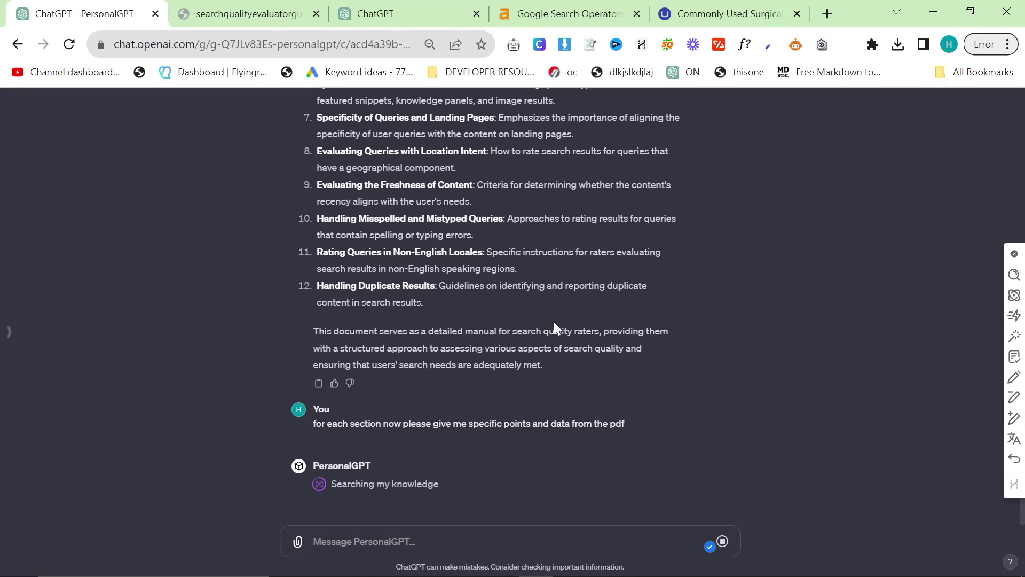
{"action": "mouse_move", "coordinate": [875, 575]}
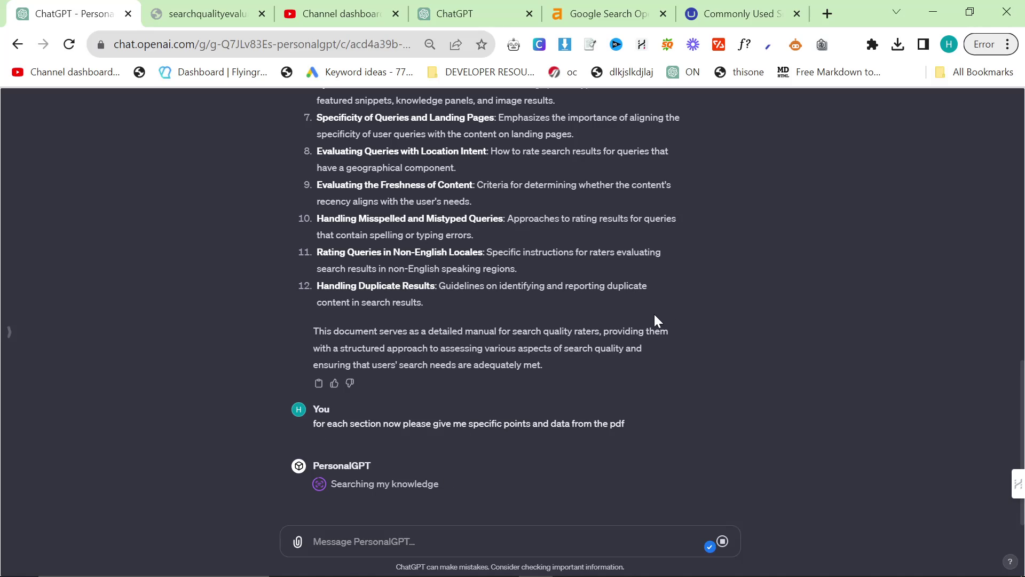
{"action": "scroll", "coordinate": [636, 320], "scroll_direction": "up", "scroll_amount": 20}
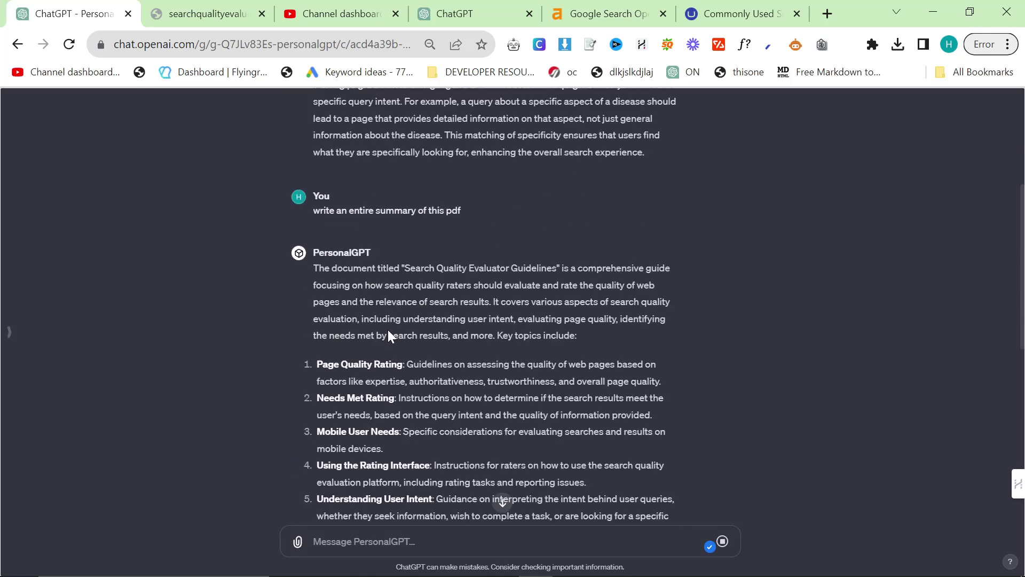
{"action": "left_click", "coordinate": [503, 502]}
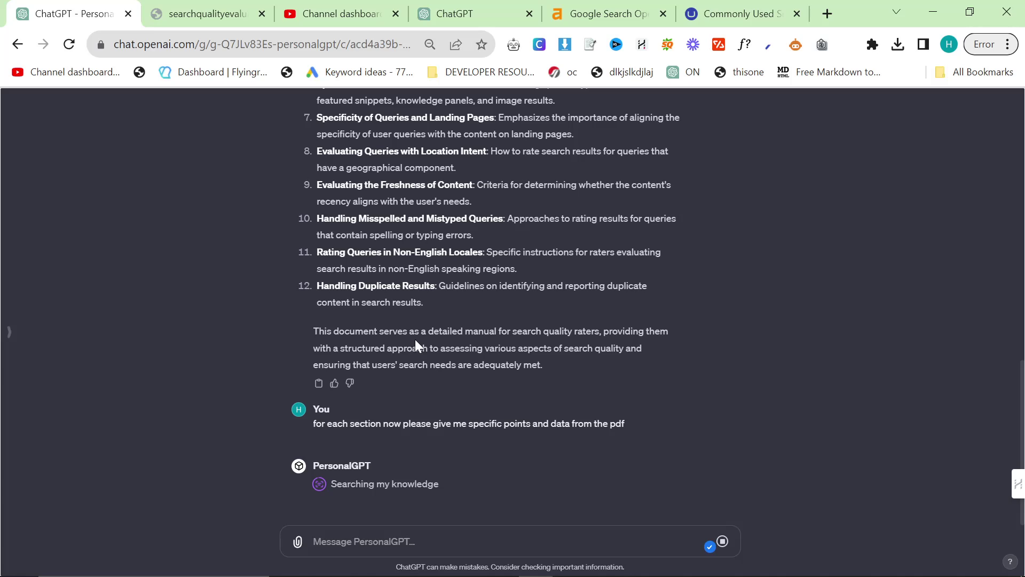
{"action": "scroll", "coordinate": [415, 338], "scroll_direction": "up", "scroll_amount": 15}
{"action": "scroll", "coordinate": [400, 342], "scroll_direction": "down", "scroll_amount": 6}
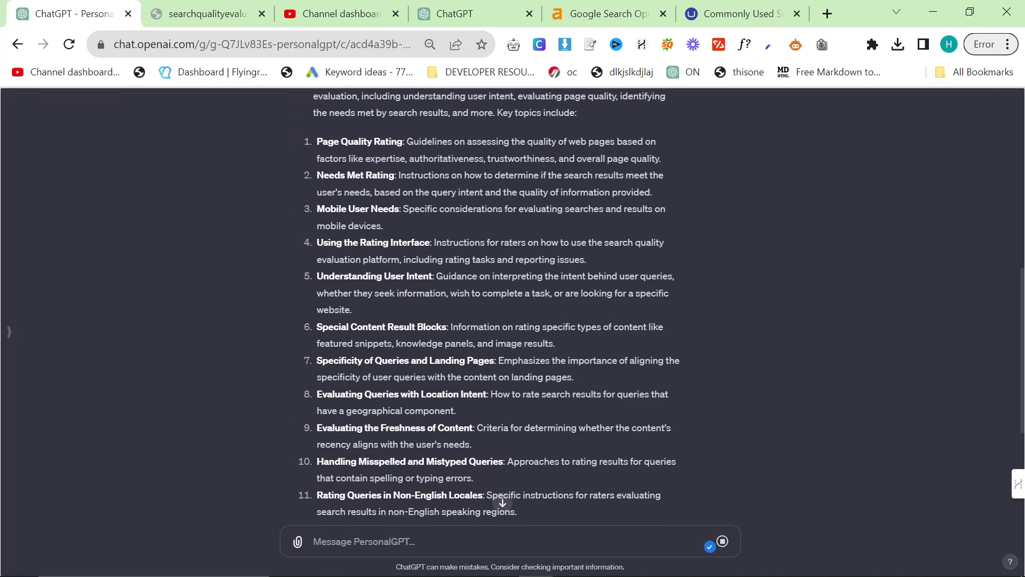
{"action": "scroll", "coordinate": [397, 337], "scroll_direction": "down", "scroll_amount": 5}
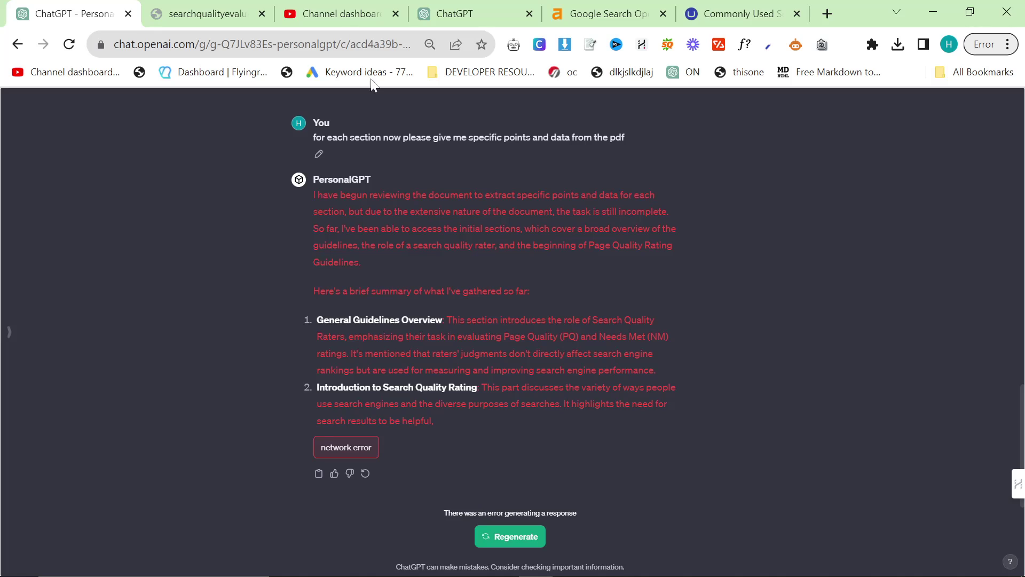
Review the partial answer, highlighting the first section and the words 'Needs Met' and 'ratings'
{"action": "scroll", "coordinate": [308, 315], "scroll_direction": "up", "scroll_amount": 2}
{"action": "scroll", "coordinate": [308, 314], "scroll_direction": "up", "scroll_amount": 2}
{"action": "scroll", "coordinate": [373, 360], "scroll_direction": "down", "scroll_amount": 3}
{"action": "left_click_drag", "start_coordinate": [313, 319], "coordinate": [664, 355]}
{"action": "left_click", "coordinate": [664, 355]}
{"action": "left_click_drag", "start_coordinate": [599, 336], "coordinate": [646, 336]}
{"action": "left_click", "coordinate": [680, 343]}
{"action": "double_click", "coordinate": [679, 344]}
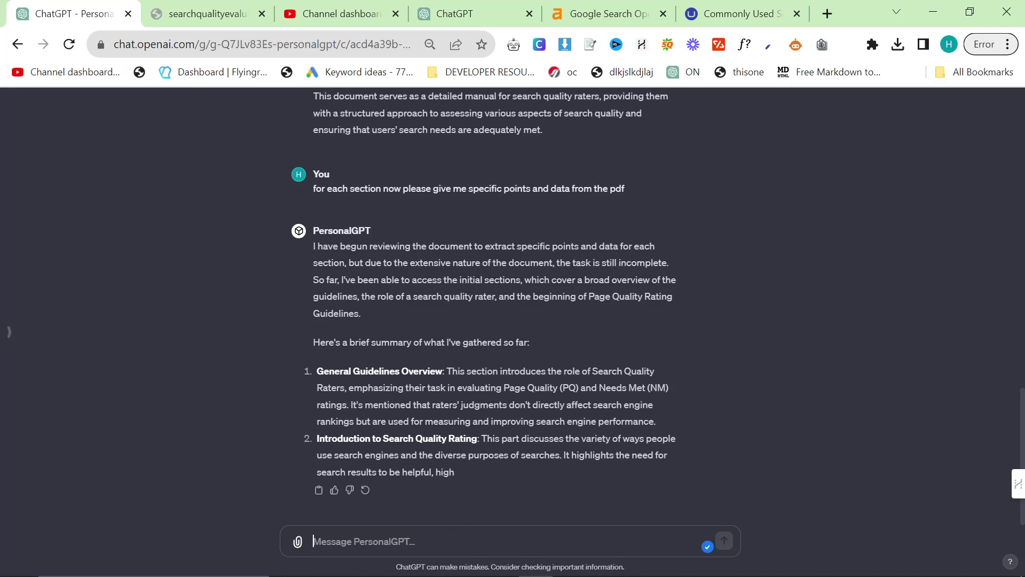
Send 'continue' to PersonalGPT and scroll through the conversation while it searches its knowledge
{"action": "type", "text": "continue"}
{"action": "key", "text": "Return"}
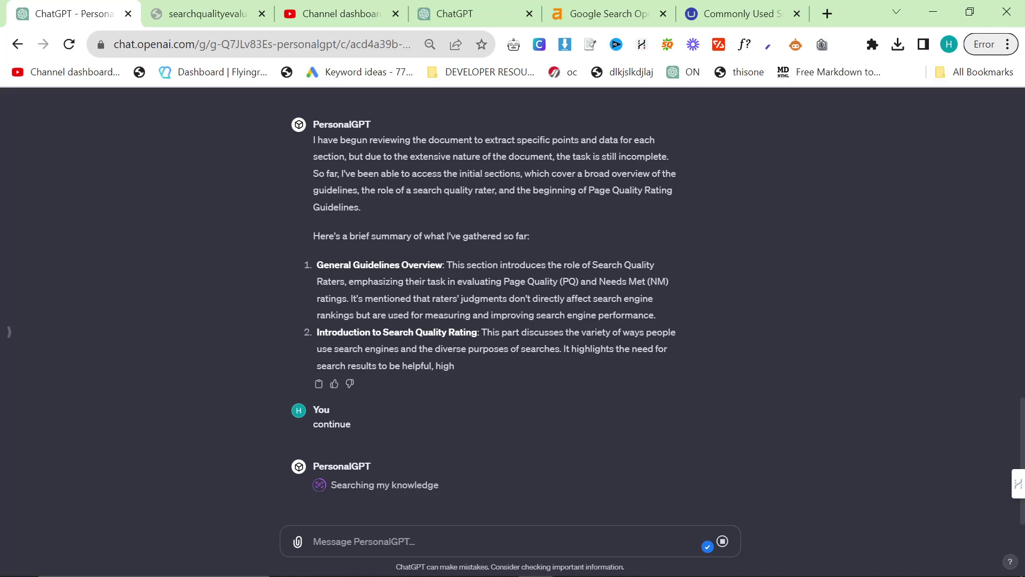
{"action": "scroll", "coordinate": [432, 336], "scroll_direction": "up", "scroll_amount": 4}
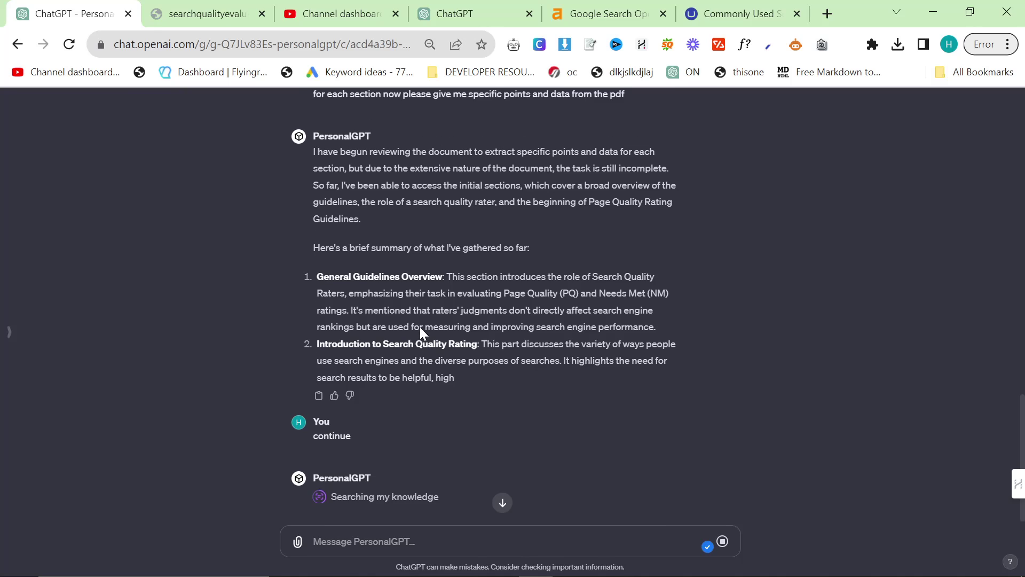
{"action": "scroll", "coordinate": [432, 331], "scroll_direction": "down", "scroll_amount": 3}
{"action": "scroll", "coordinate": [432, 332], "scroll_direction": "down", "scroll_amount": 2}
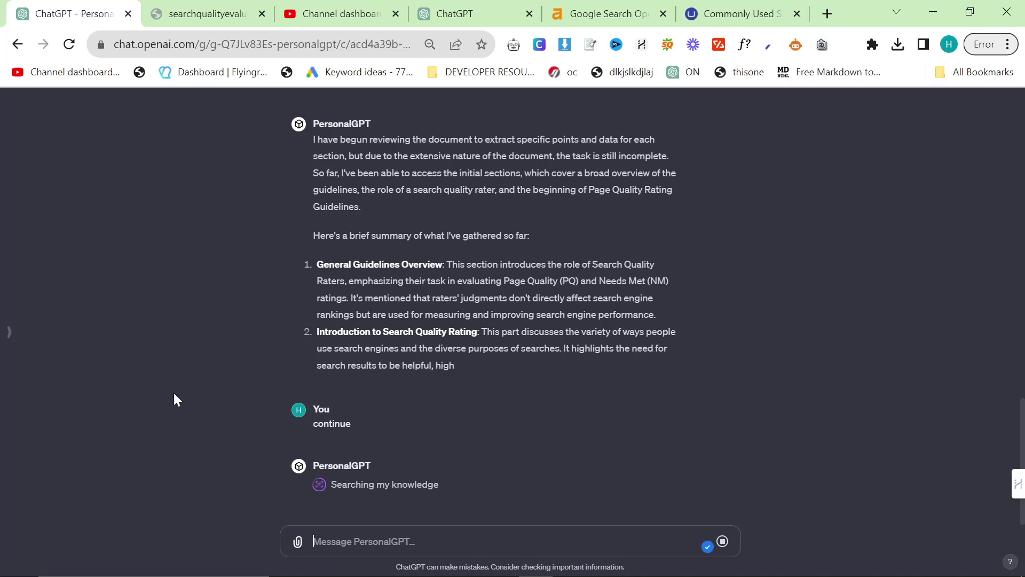
{"action": "scroll", "coordinate": [296, 347], "scroll_direction": "up", "scroll_amount": 15}
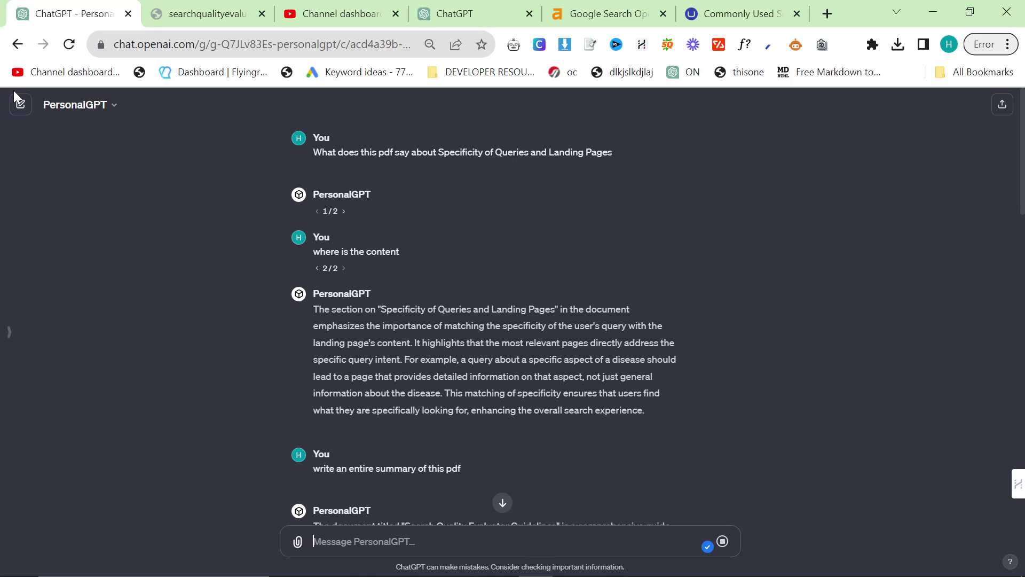
{"action": "scroll", "coordinate": [356, 356], "scroll_direction": "down", "scroll_amount": 17}
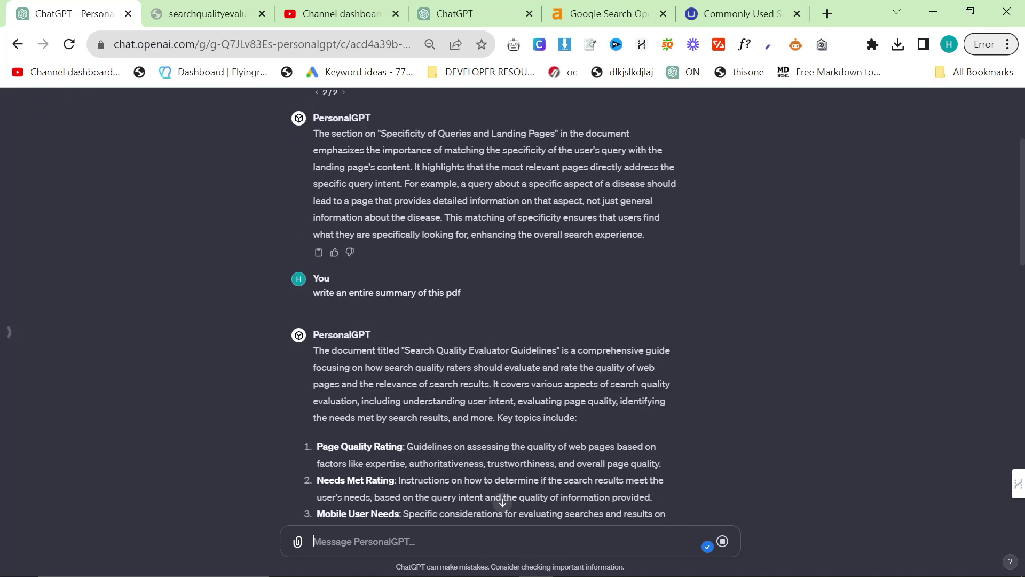